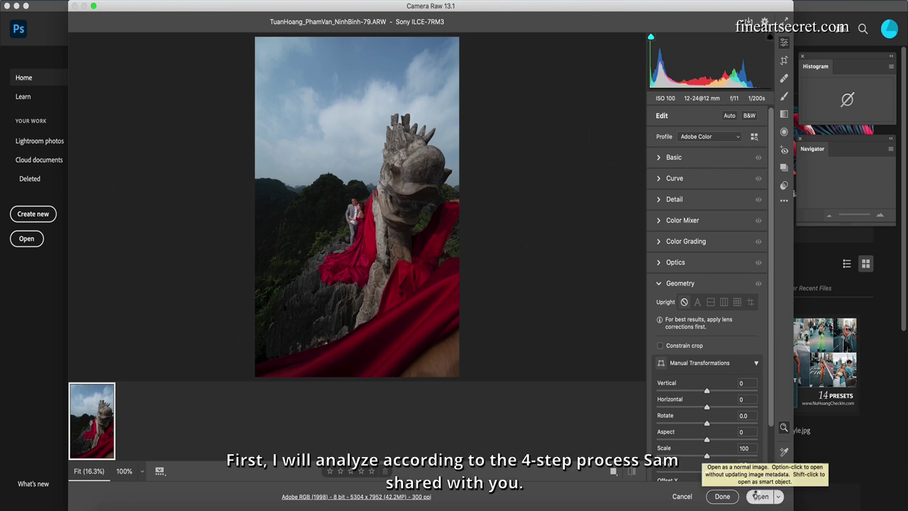
- Send the ARW raw photo from Camera Raw into Photoshop as a document
left_click(746, 498)
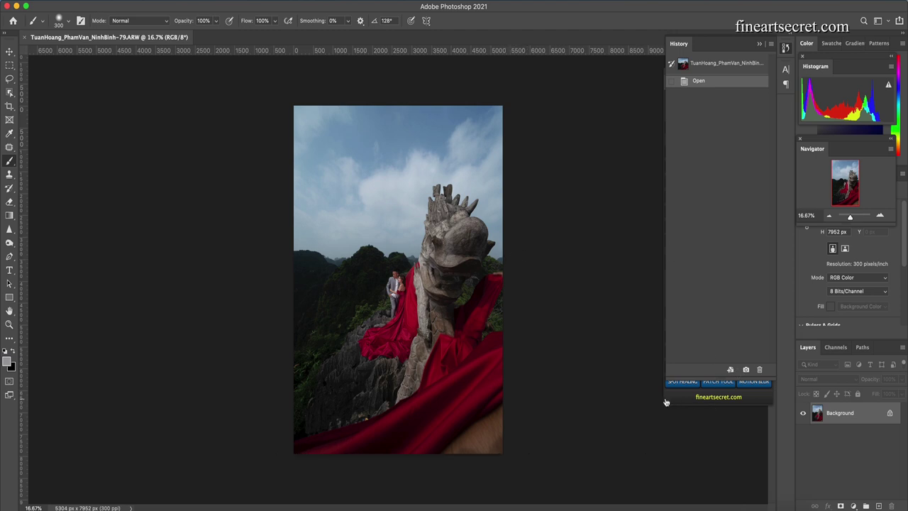
- Collapse the History panel so the FineArt Retouch Secret panel is visible
left_click(542, 268)
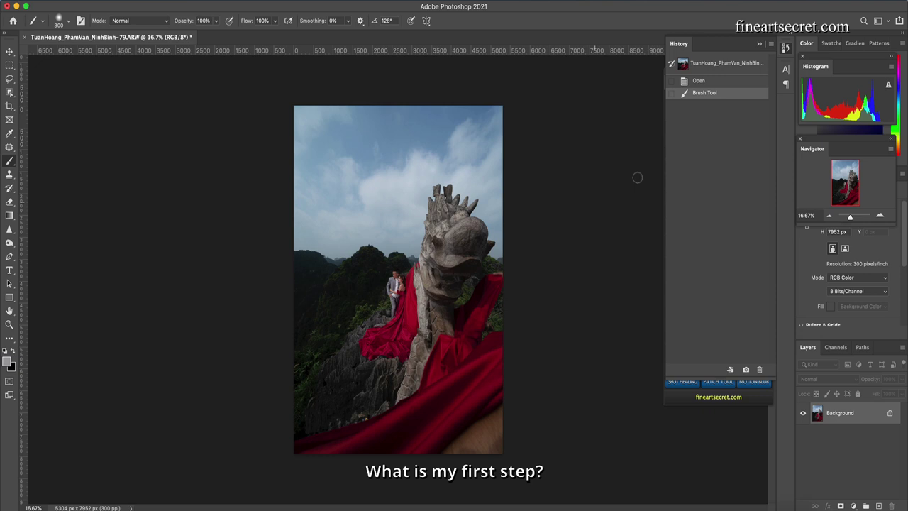
left_click(763, 443)
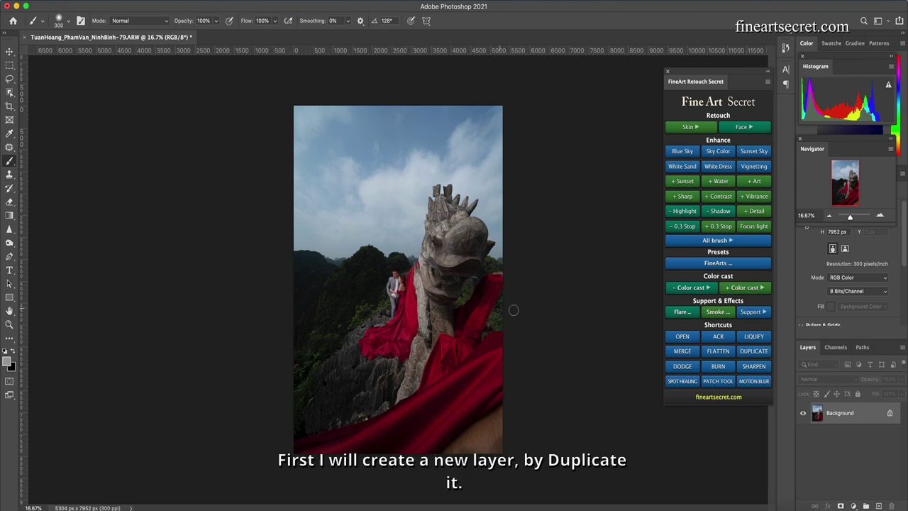
- Duplicate the photo onto Layer 1 and shift it upward
left_click(748, 355)
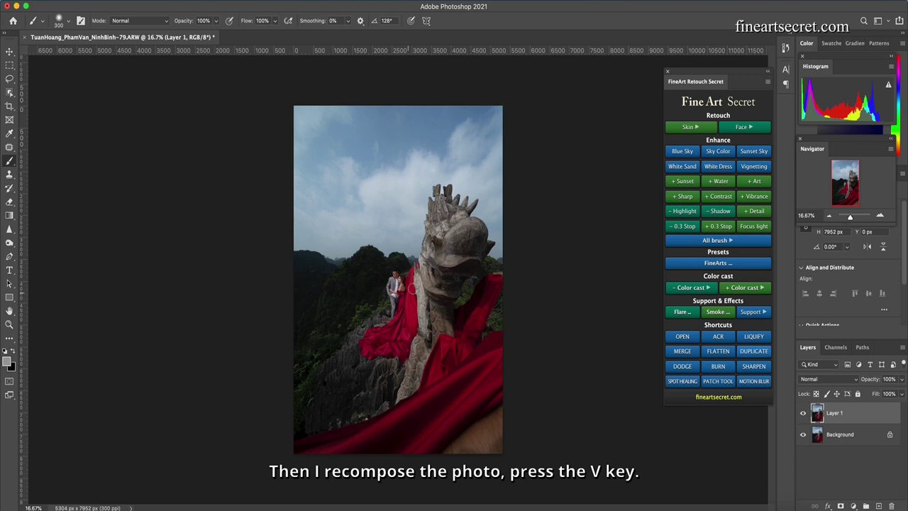
key("v")
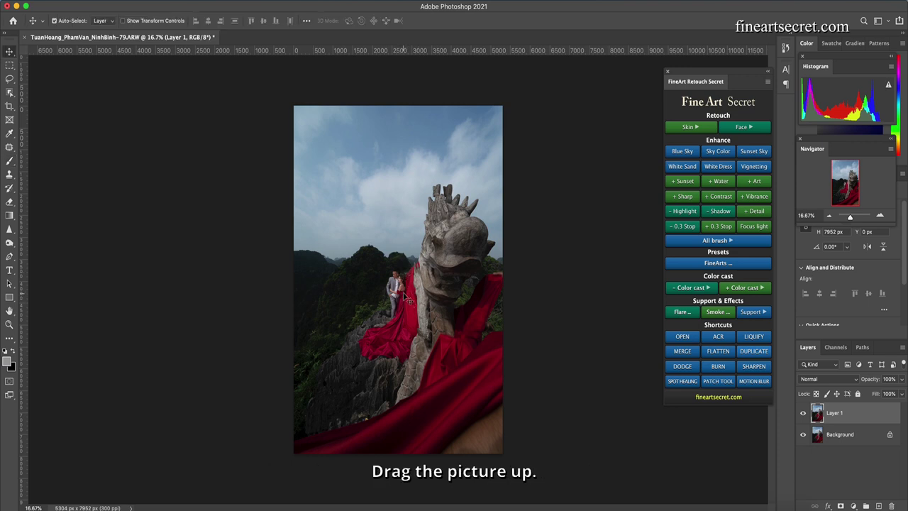
left_click_drag(407, 296, 403, 249)
- Stretch the lower part, from the groom's feet down, downward twice, then deselect
key("super+minus")
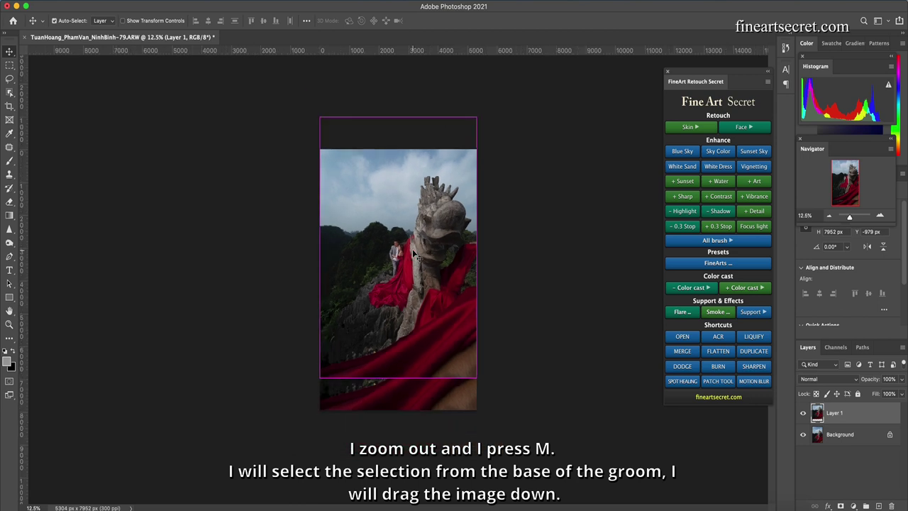
key("m")
left_click_drag(507, 426, 219, 263)
key("super+t")
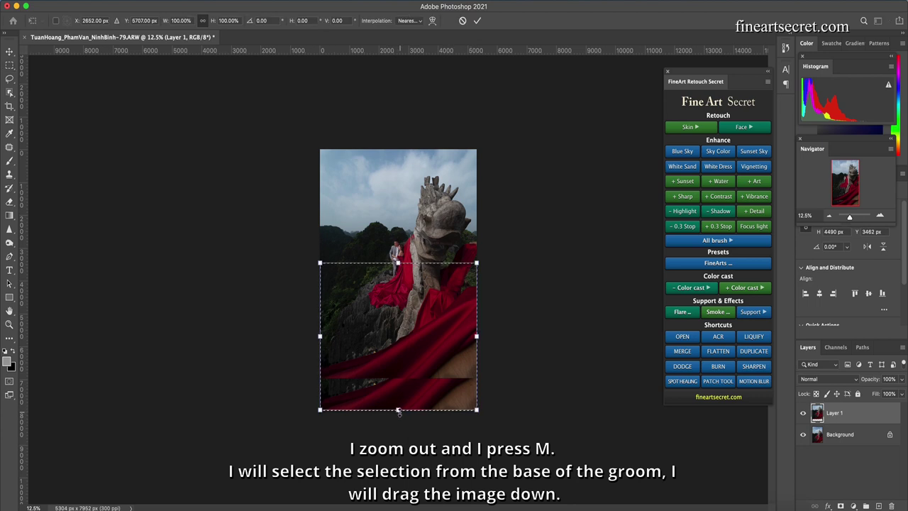
left_click_drag(398, 410, 397, 423)
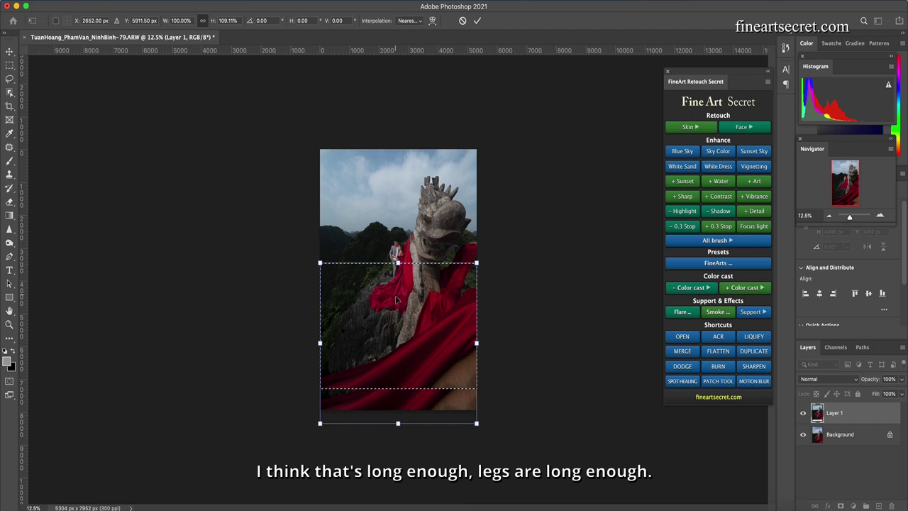
key("Return")
left_click_drag(482, 418, 243, 280)
key("super+t")
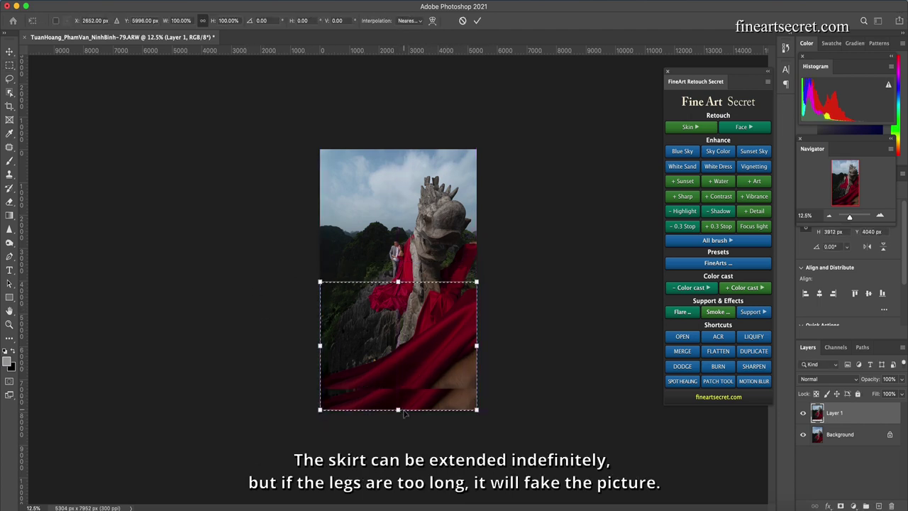
left_click_drag(398, 410, 400, 436)
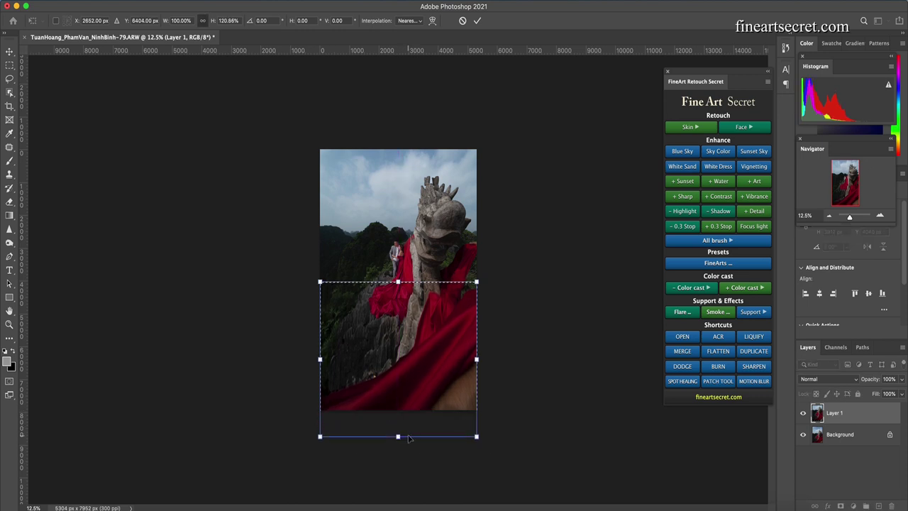
key("Return")
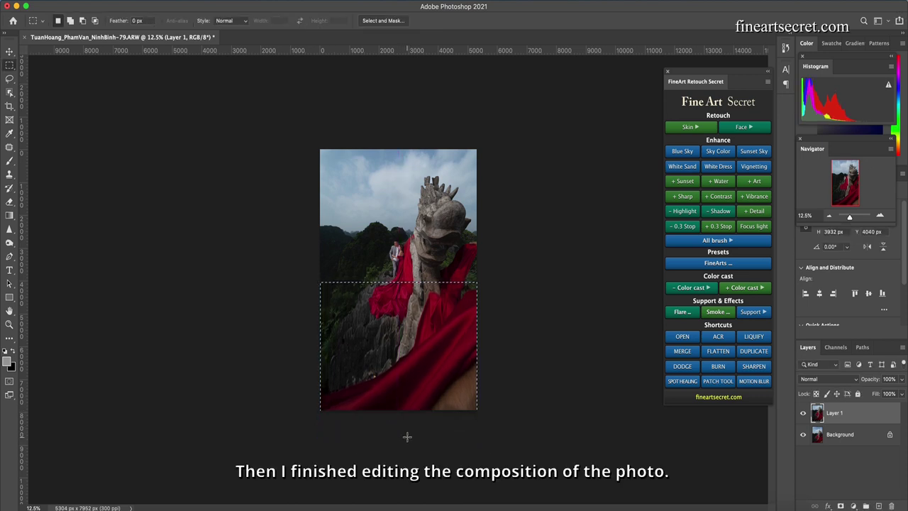
key("super+d")
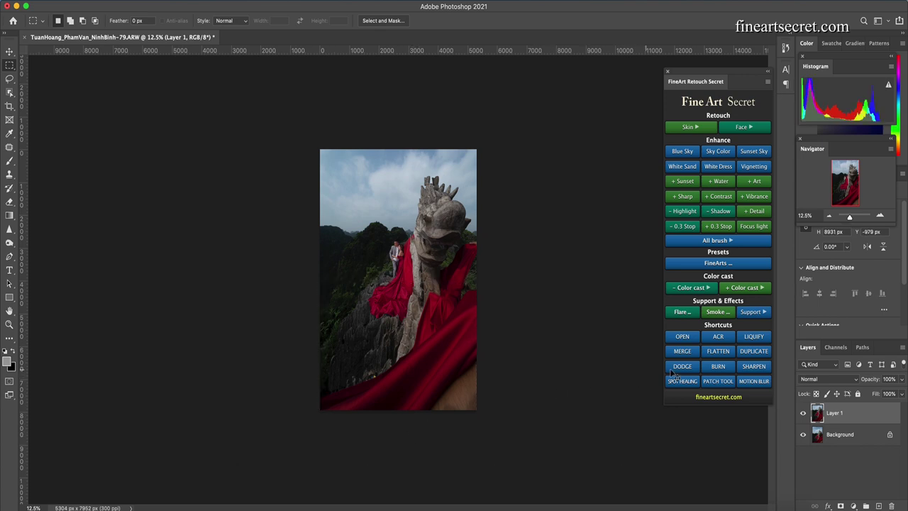
- Toggle Layer 1 to compare, then lasso the helper's hand and remove it with Content-Aware Fill
left_click(801, 415)
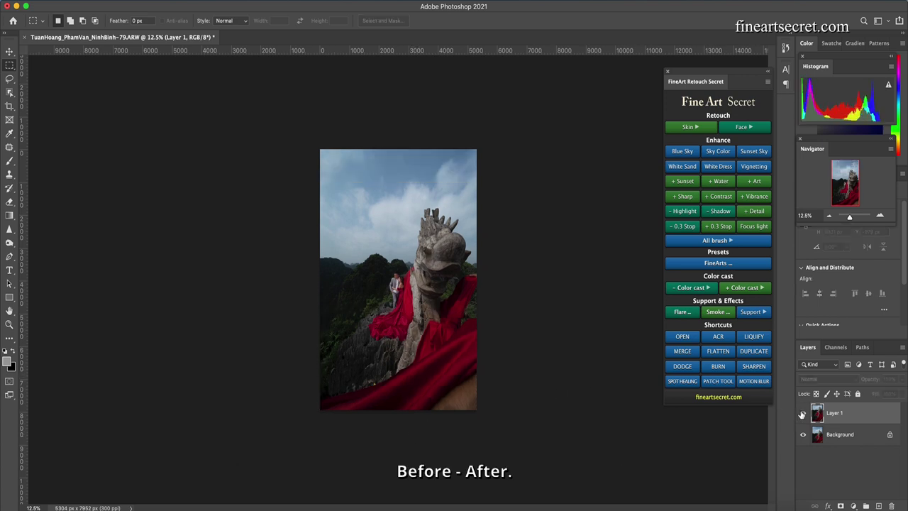
left_click(802, 413)
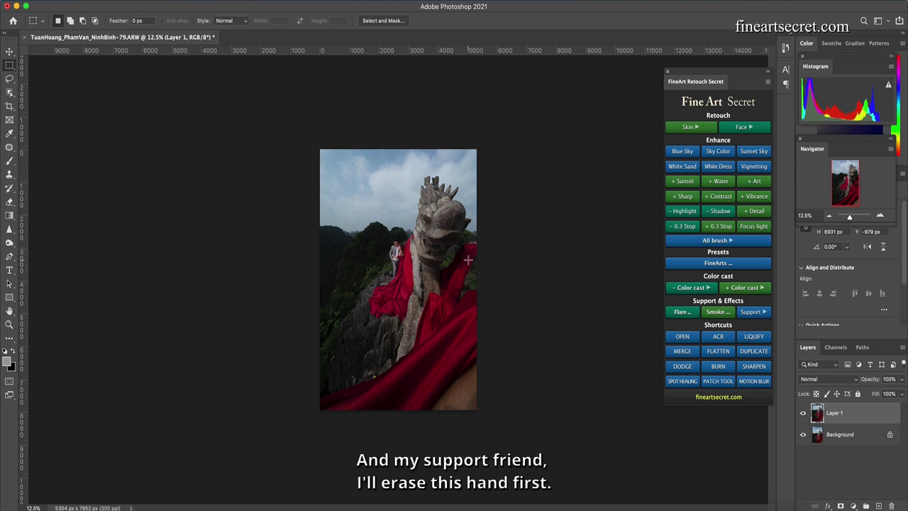
key("super+plus")
key("super+plus")
key("super+plus")
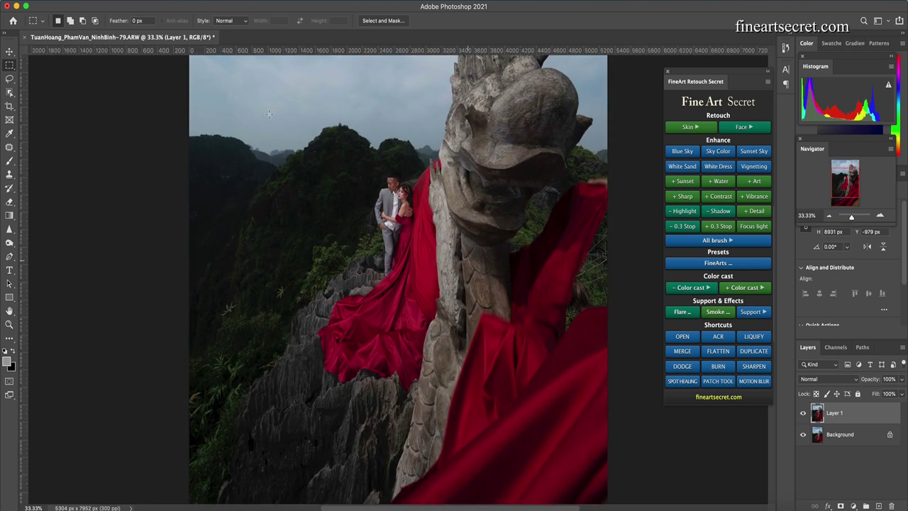
scroll(507, 269, "right", 3)
scroll(506, 269, "up", 1)
key("l")
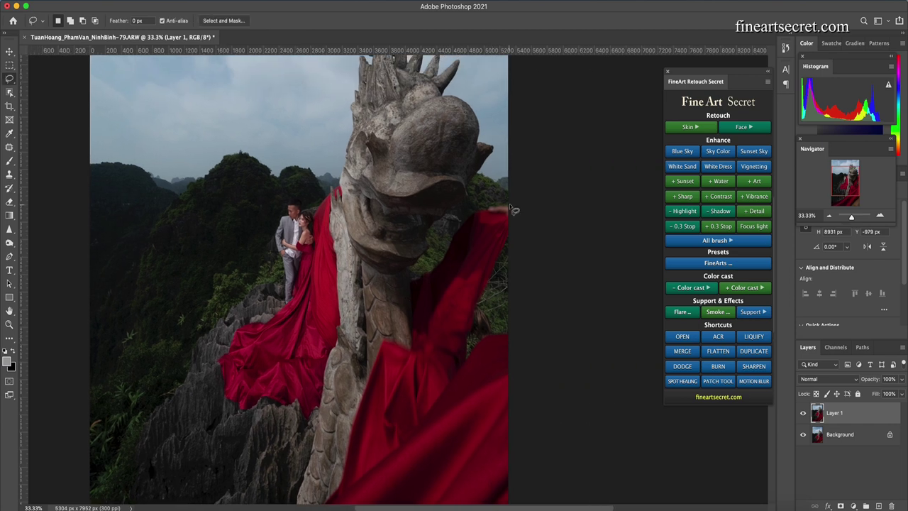
key("shift+BackSpace")
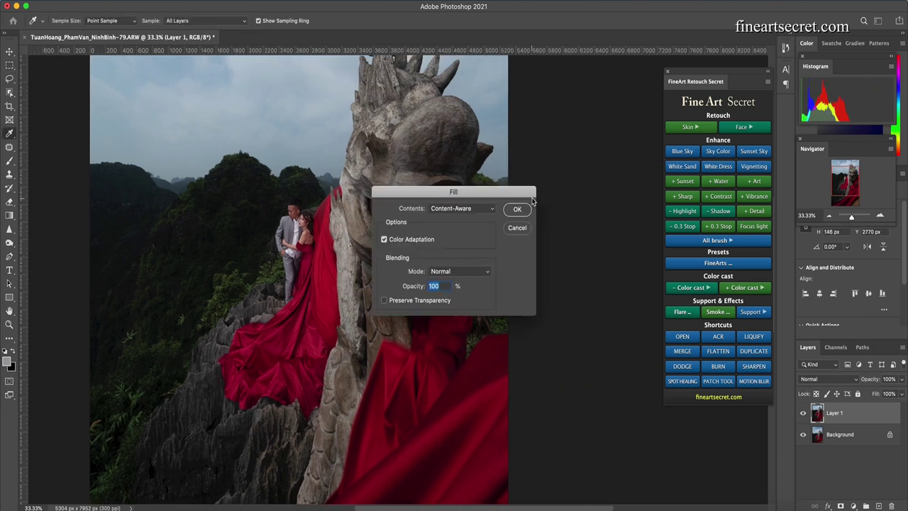
key("Escape")
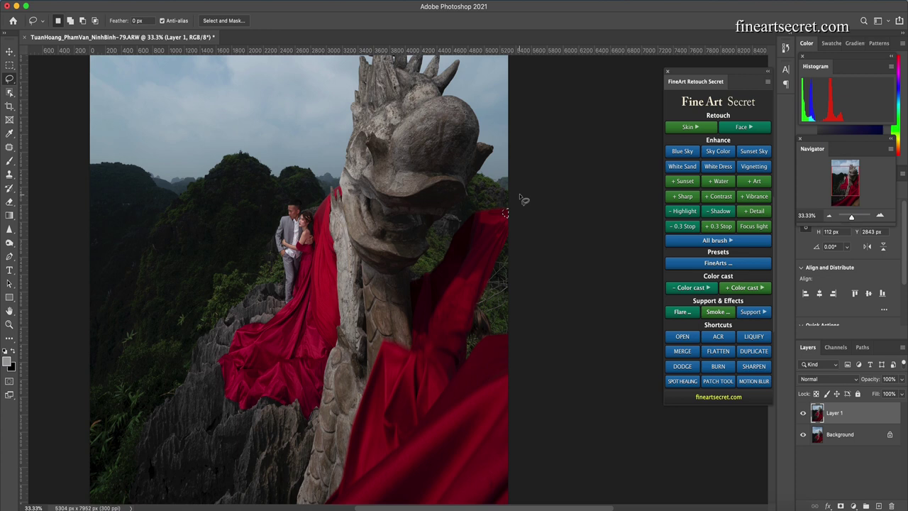
key("ctrl+minus")
key("ctrl+minus")
key("ctrl+minus")
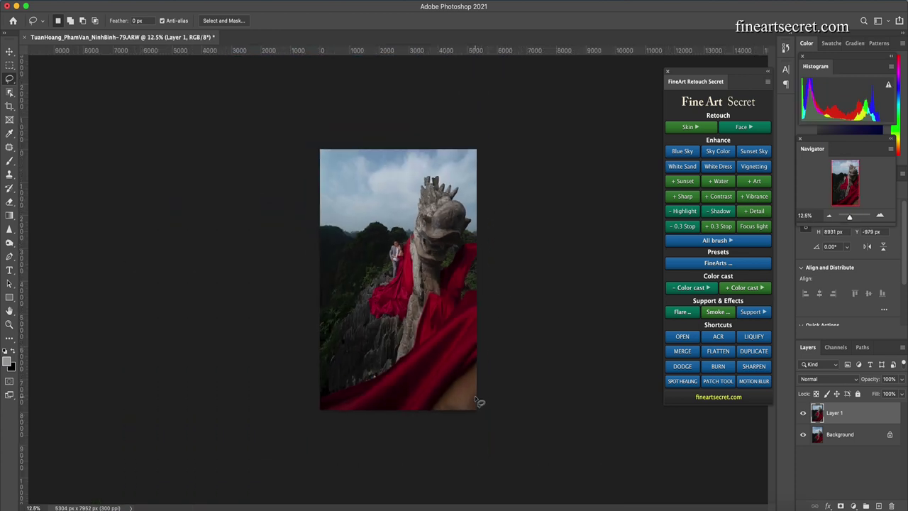
- In Liquify, push the red fabric over the green foliage and the lower-right rock
left_click(753, 338)
key("bracketleft")
key("bracketleft")
key("bracketleft")
mouse_move(468, 298)
left_mouse_down()
mouse_move(501, 283)
mouse_move(491, 268)
mouse_move(500, 268)
mouse_move(479, 304)
mouse_move(485, 312)
mouse_move(495, 273)
mouse_move(500, 292)
mouse_move(479, 308)
mouse_move(489, 307)
mouse_move(496, 258)
mouse_move(520, 282)
mouse_move(500, 267)
mouse_move(506, 305)
left_mouse_up()
key("bracketleft")
key("bracketleft")
key("bracketleft")
key("bracketleft")
key("bracketright")
key("bracketright")
key("bracketright")
key("bracketright")
key("bracketright")
key("bracketright")
key("bracketright")
key("bracketright")
key("bracketright")
key("bracketright")
key("bracketright")
key("bracketright")
key("bracketright")
key("bracketright")
key("bracketright")
key("bracketright")
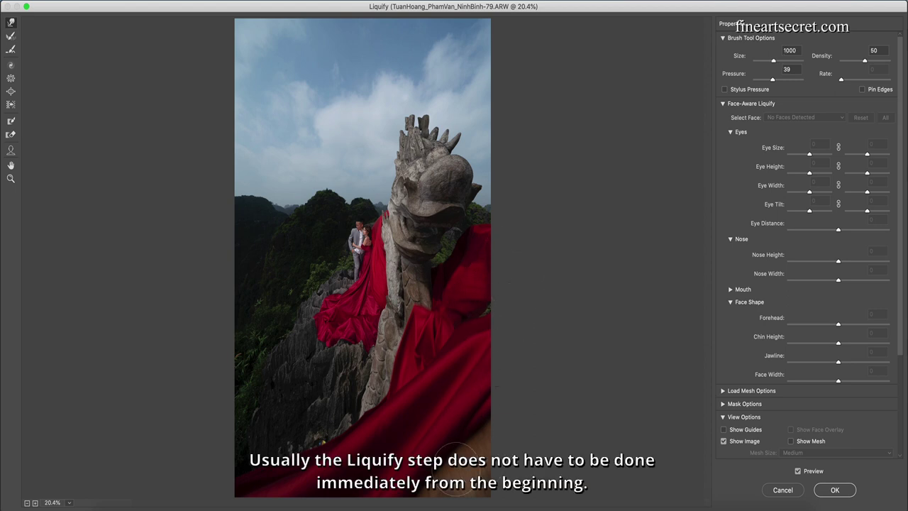
key("bracketright")
key("bracketright")
key("bracketright")
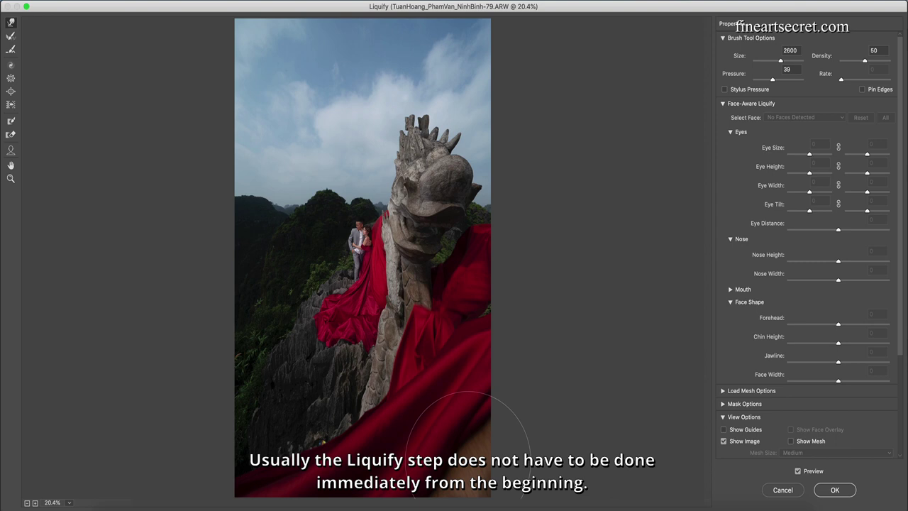
mouse_move(466, 492)
left_mouse_down()
mouse_move(474, 464)
mouse_move(511, 426)
mouse_move(469, 474)
mouse_move(495, 496)
left_mouse_up()
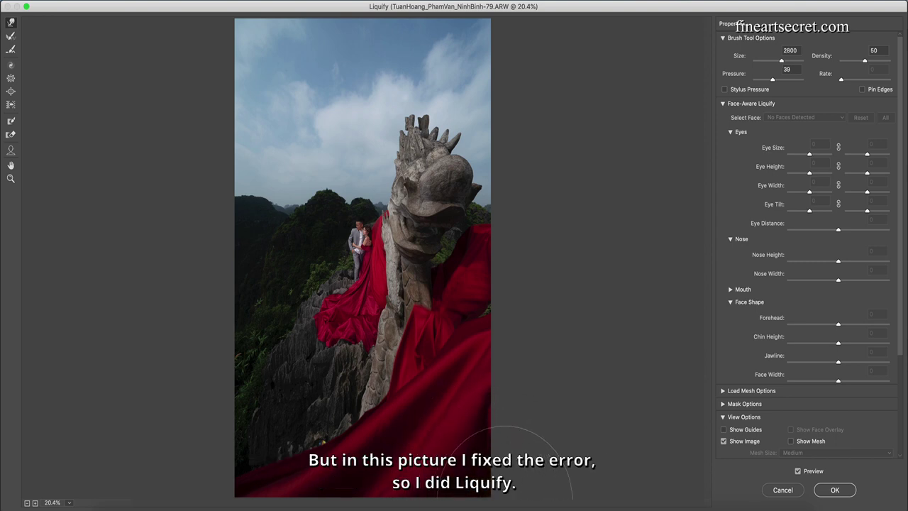
- Push the red fabric down and to the left with a resized warp brush
key("bracketleft")
key("bracketleft")
key("bracketleft")
key("bracketleft")
key("bracketleft")
key("bracketleft")
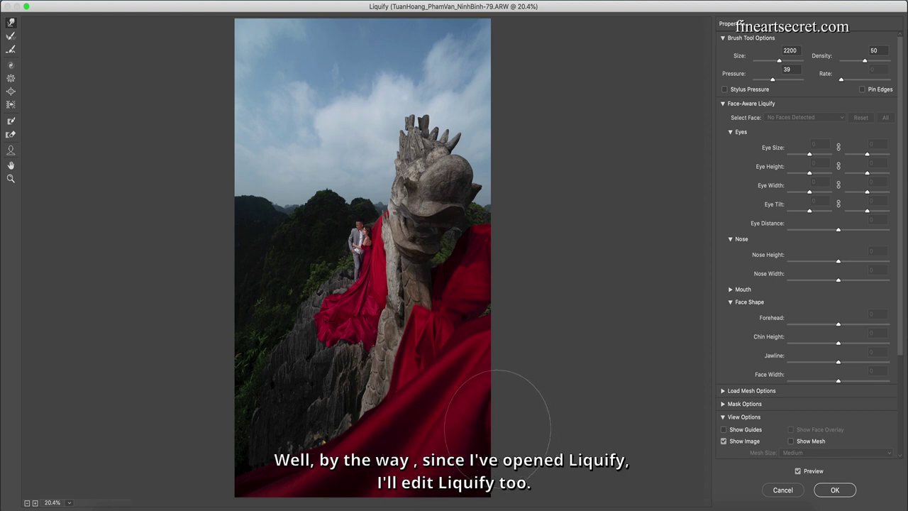
key("bracketleft")
key("bracketleft")
key("bracketleft")
key("bracketright")
key("bracketright")
key("bracketright")
key("bracketright")
key("bracketright")
key("bracketright")
key("bracketright")
key("bracketright")
key("bracketright")
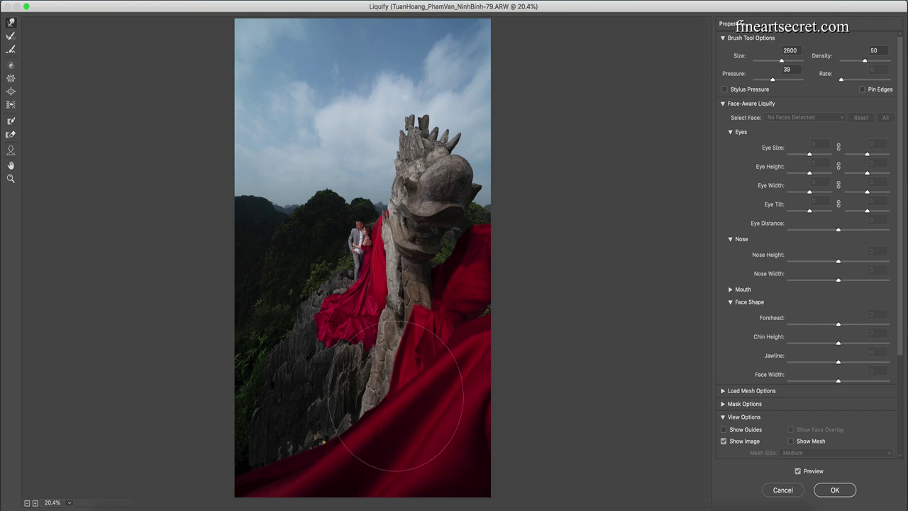
key("bracketright")
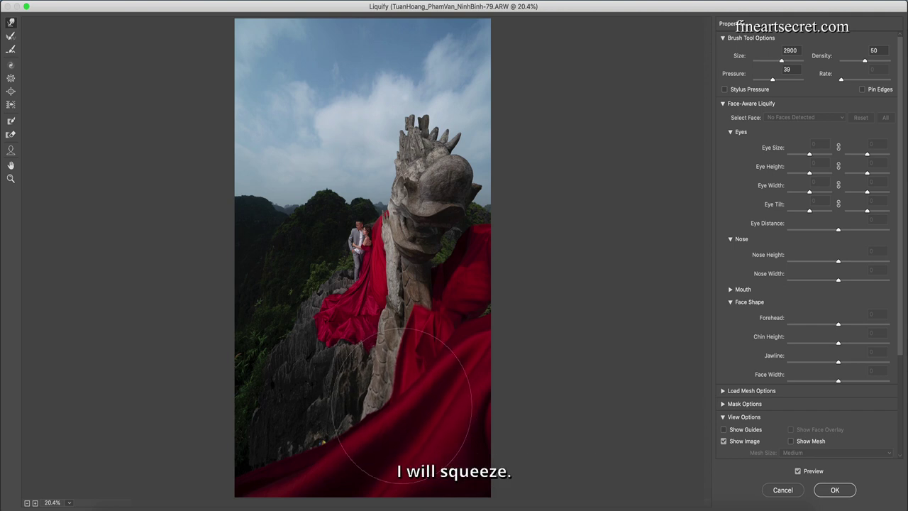
key("bracketleft")
key("bracketleft")
mouse_move(402, 404)
left_mouse_down()
mouse_move(358, 454)
mouse_move(336, 440)
mouse_move(345, 482)
left_mouse_up()
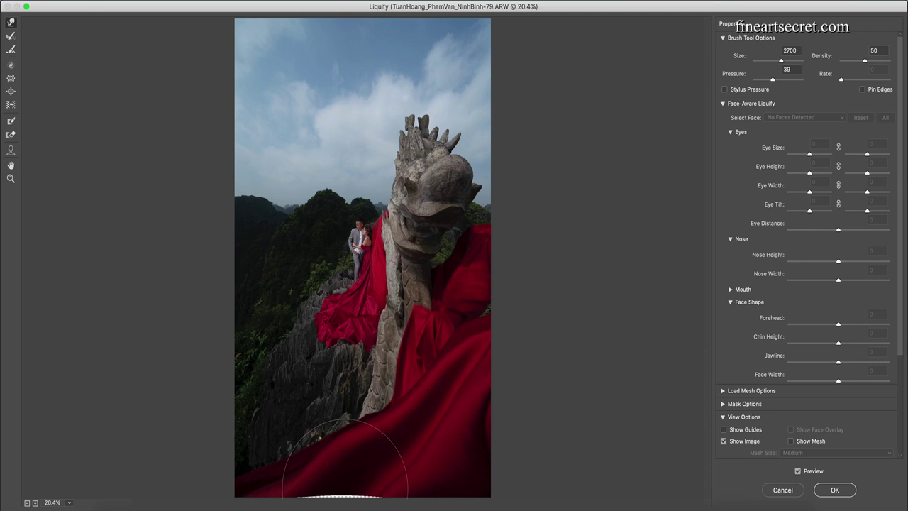
key("bracketleft")
key("bracketleft")
key("bracketleft")
key("bracketleft")
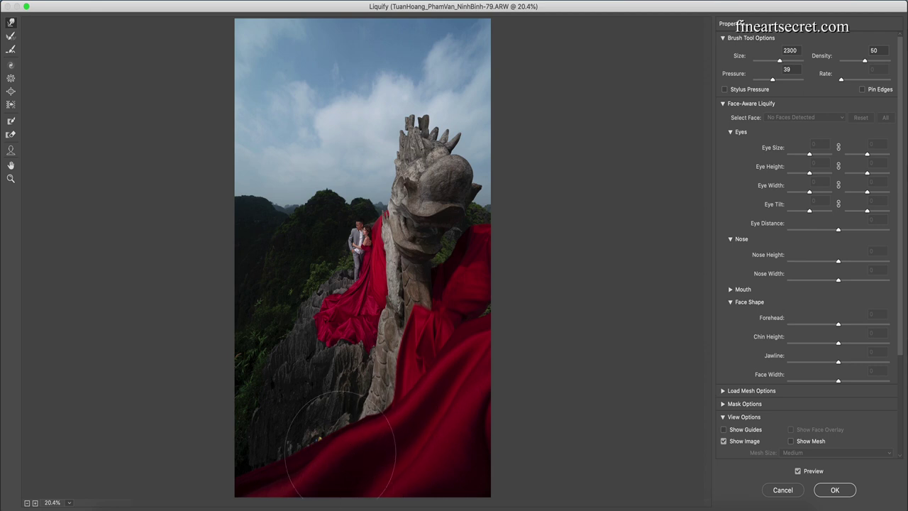
key("bracketleft")
key("bracketleft")
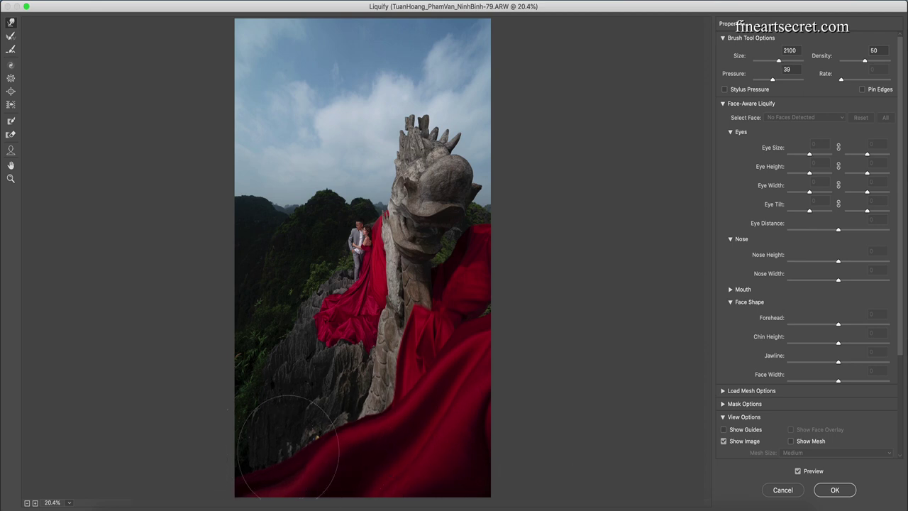
scroll(288, 416, "up", 1)
- Adjust the Forward Warp brush between 175 and 1000 while reshaping the gown
scroll(363, 312, "up", 1)
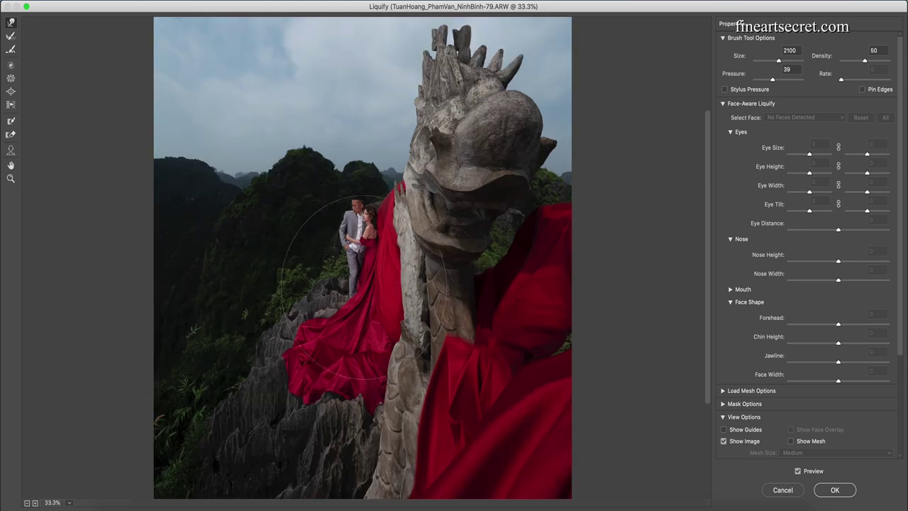
key("bracketleft")
key("bracketleft")
key("bracketleft")
key("bracketleft")
key("bracketleft")
key("bracketleft")
key("bracketleft")
key("bracketleft")
key("bracketleft")
key("bracketleft")
key("bracketleft")
key("bracketleft")
key("bracketleft")
key("bracketleft")
key("bracketleft")
key("bracketright")
key("bracketright")
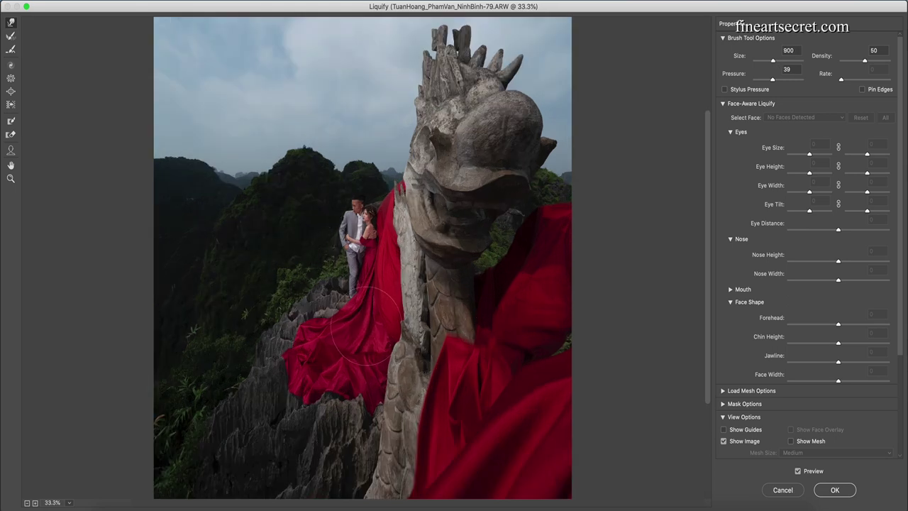
key("bracketleft")
key("bracketleft")
key("bracketleft")
key("bracketleft")
key("bracketleft")
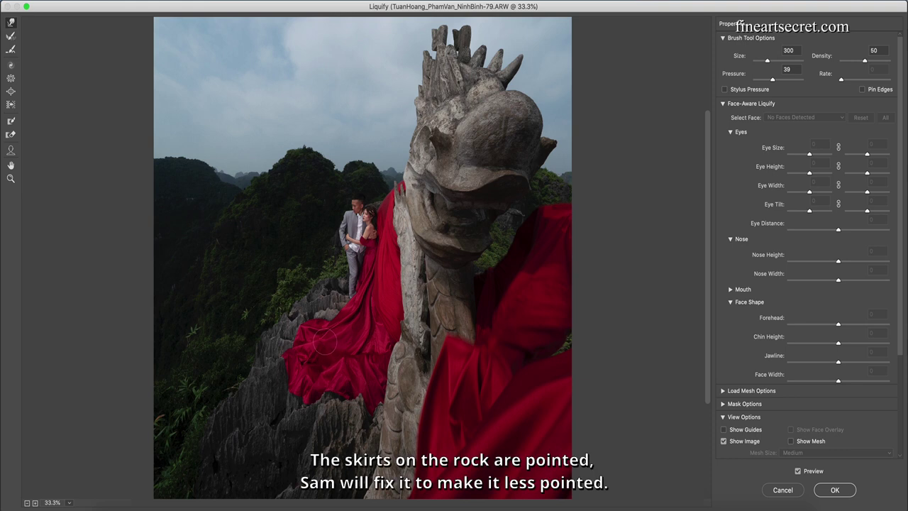
key("bracketleft")
key("bracketleft")
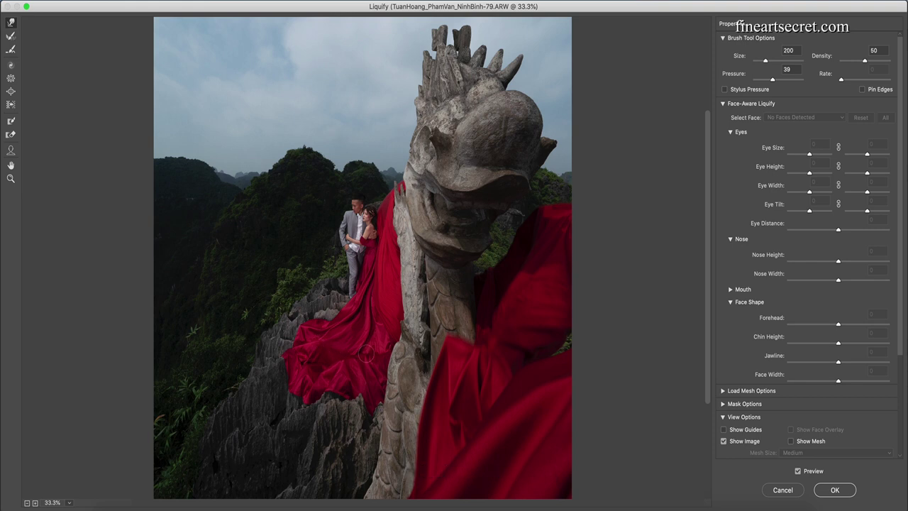
key("bracketright")
key("bracketright")
key("bracketright")
key("bracketright")
key("bracketright")
key("bracketright")
key("bracketright")
key("bracketright")
key("bracketright")
key("bracketright")
key("bracketright")
key("bracketright")
key("bracketright")
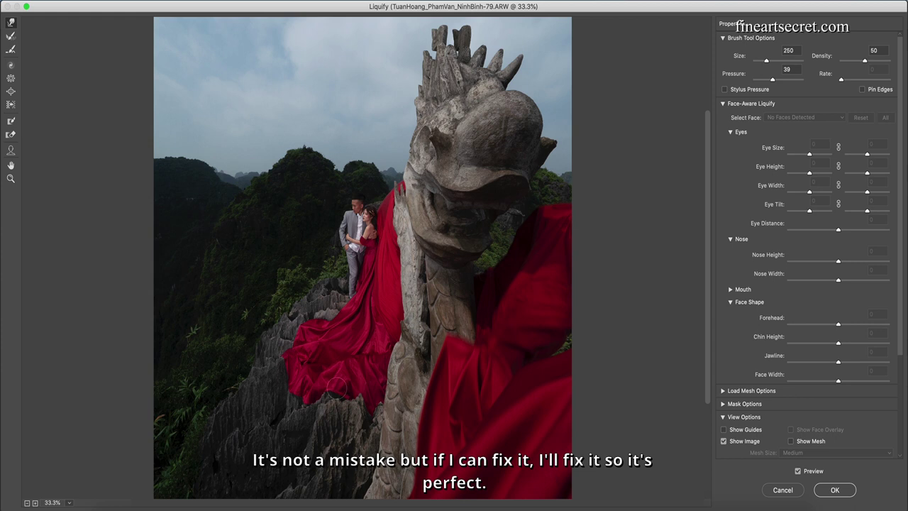
key("bracketleft")
key("bracketleft")
key("bracketleft")
key("bracketleft")
key("bracketleft")
key("bracketleft")
key("bracketleft")
key("bracketleft")
key("bracketleft")
key("bracketleft")
key("bracketleft")
key("bracketleft")
key("bracketleft")
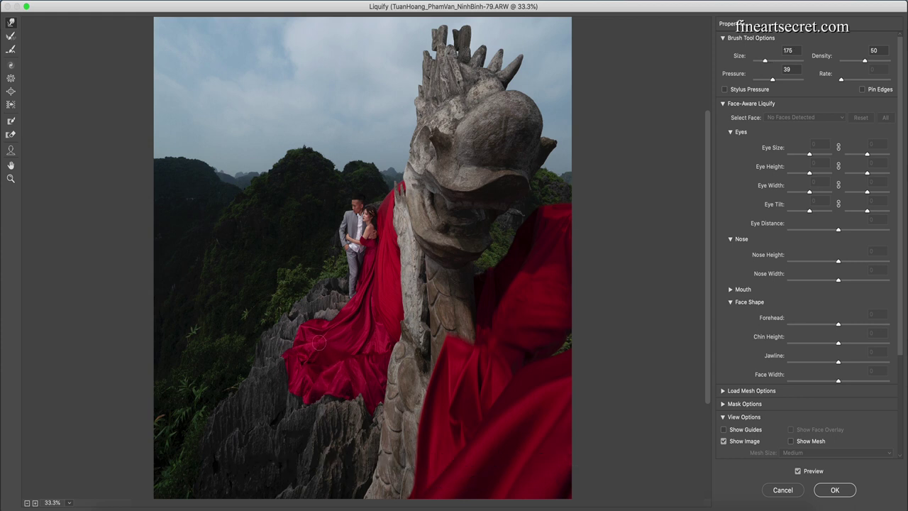
key("bracketright")
key("bracketright")
key("bracketright")
key("bracketright")
key("bracketright")
key("bracketright")
key("bracketright")
key("bracketright")
key("bracketright")
key("bracketright")
key("bracketright")
key("bracketright")
key("bracketright")
key("bracketright")
key("bracketright")
key("bracketright")
key("bracketright")
key("bracketright")
key("bracketright")
key("bracketright")
key("bracketleft")
key("bracketleft")
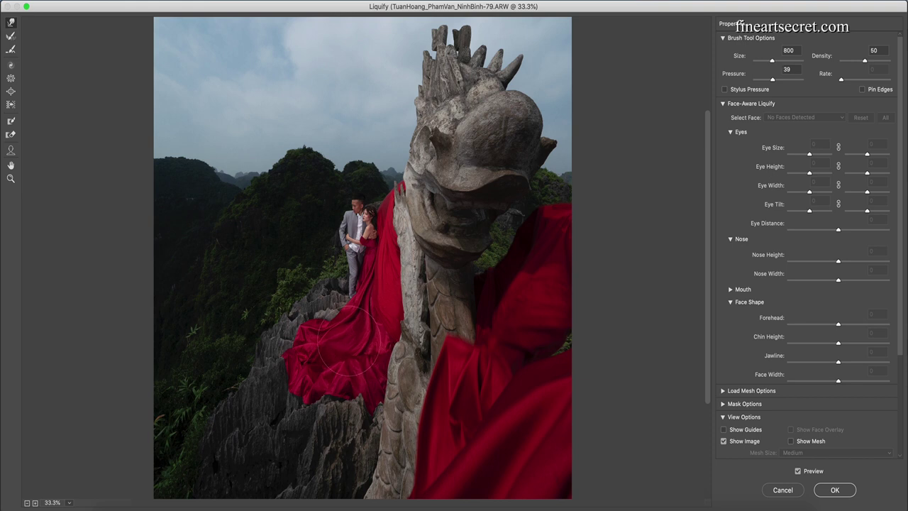
key("bracketleft")
key("bracketleft")
key("bracketleft")
key("bracketleft")
key("bracketleft")
key("bracketleft")
key("bracketleft")
key("bracketleft")
key("bracketleft")
key("bracketright")
key("bracketright")
key("bracketright")
key("bracketright")
key("bracketright")
key("bracketright")
key("bracketright")
key("bracketright")
key("bracketright")
key("bracketright")
key("bracketright")
key("bracketright")
key("bracketleft")
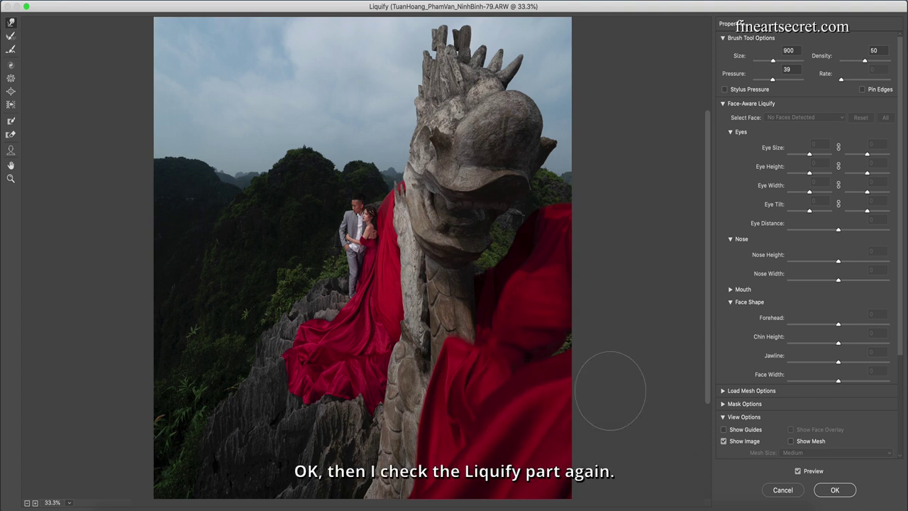
- Zoom the preview to 25%, set the brush to 400, compare the preview, and apply Liquify
left_click(558, 341, "alt")
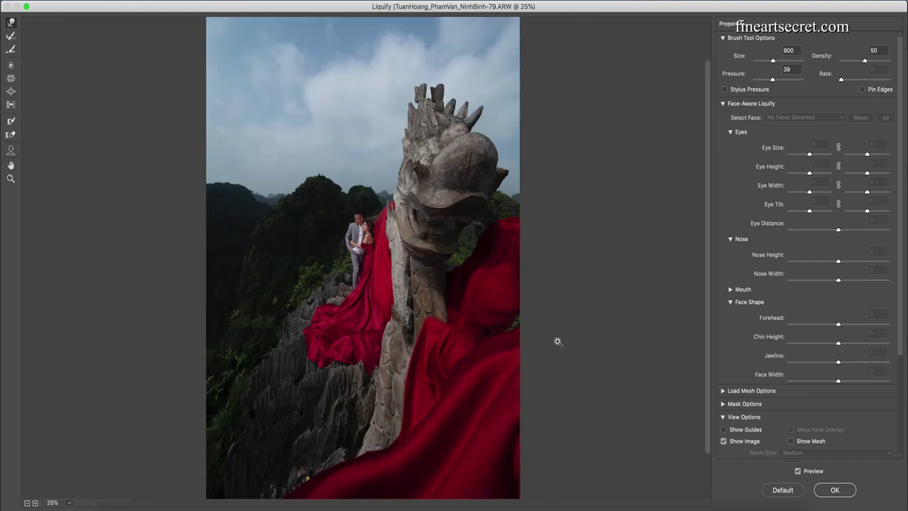
scroll(558, 342, "up", 4)
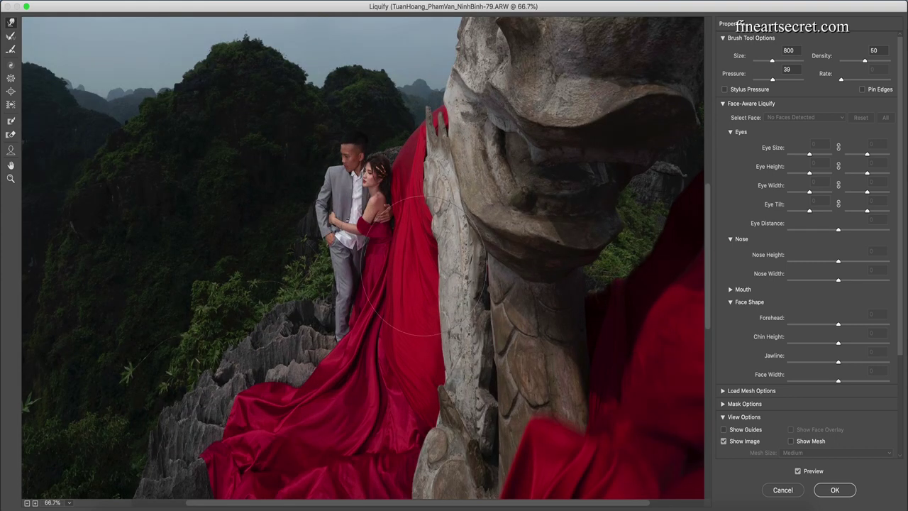
key("bracketright")
key("bracketright")
key("bracketright")
key("bracketright")
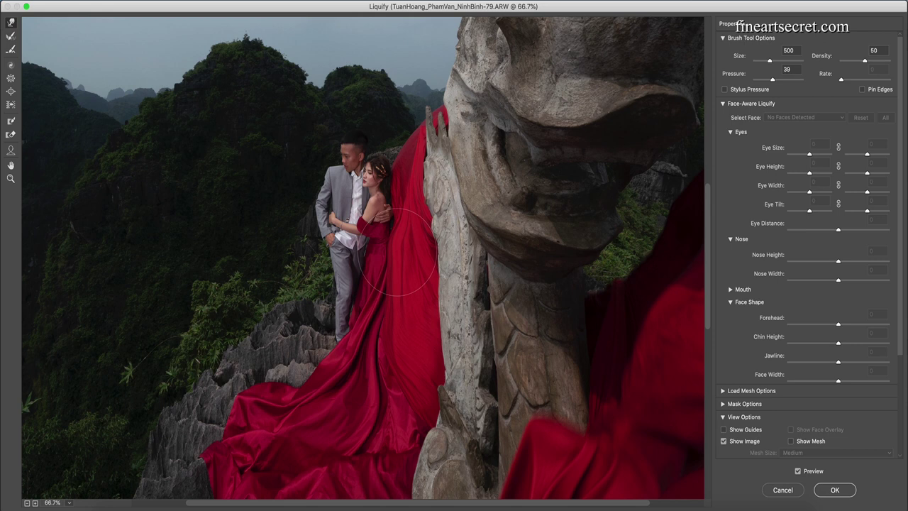
scroll(396, 255, "down", 5)
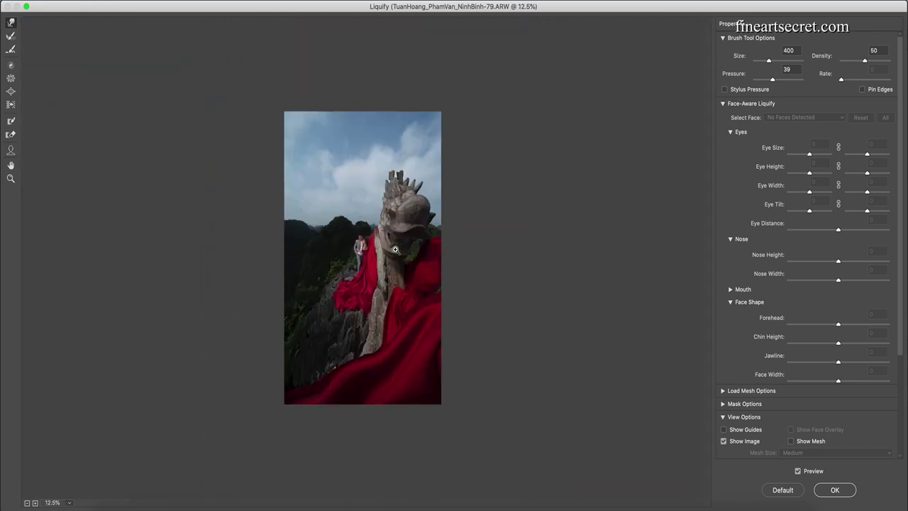
key("b")
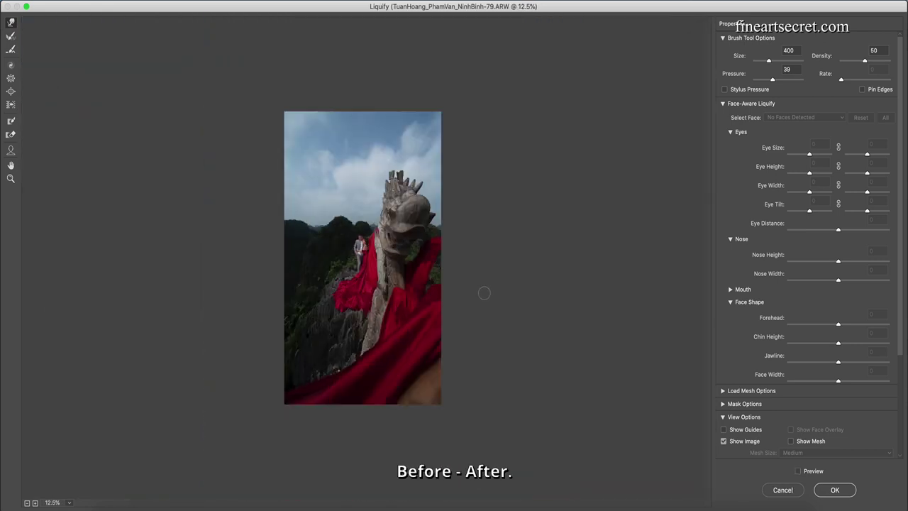
key("b")
left_click(831, 489)
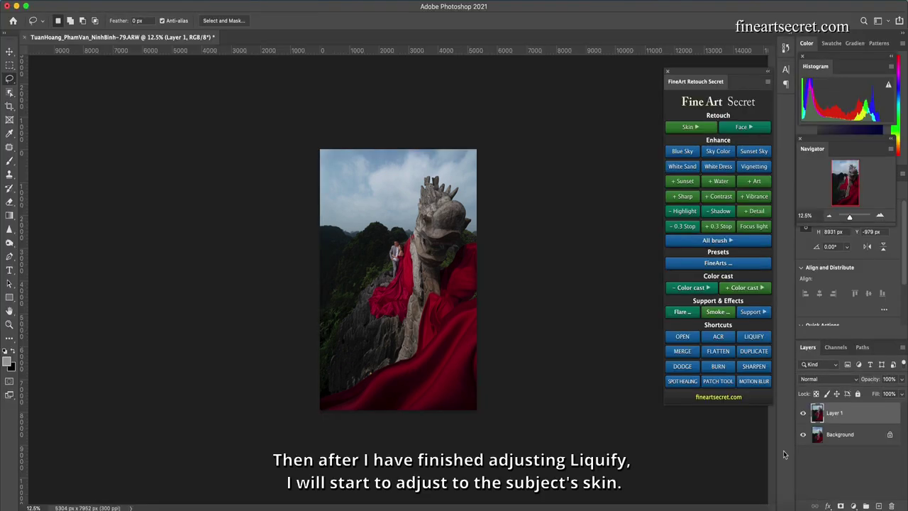
- Zoom to 100% to inspect the couple's heads, then settle at 66.7% on the couple
key("super+equal")
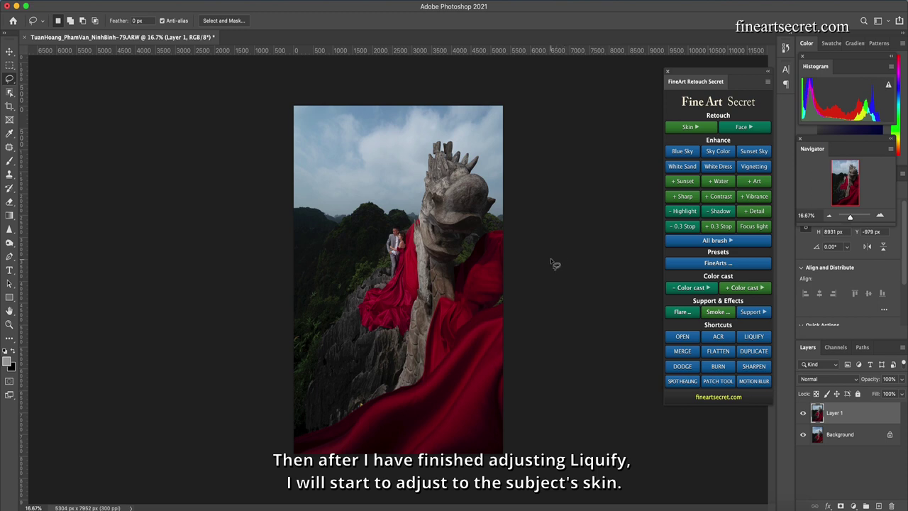
key("super+equal")
key("super+equal")
key("super+equal")
key("super+equal")
key("super+equal")
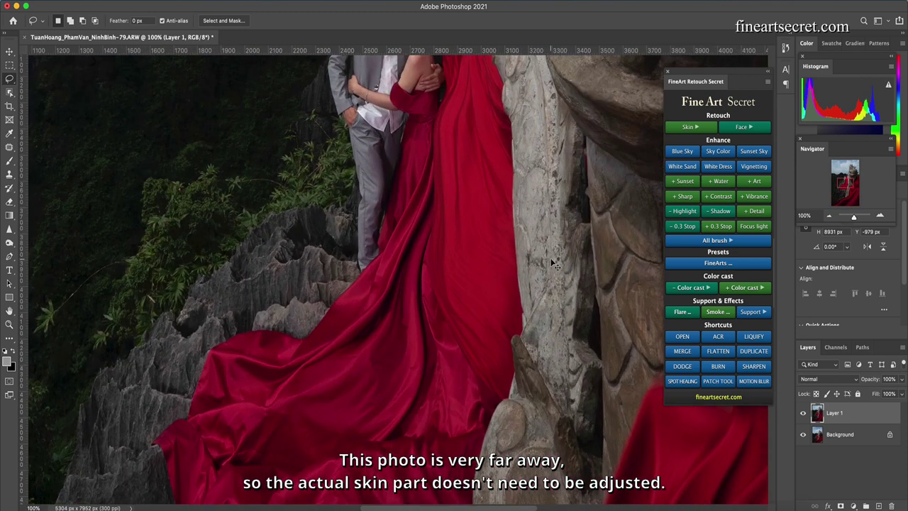
left_click_drag(478, 223, 479, 340)
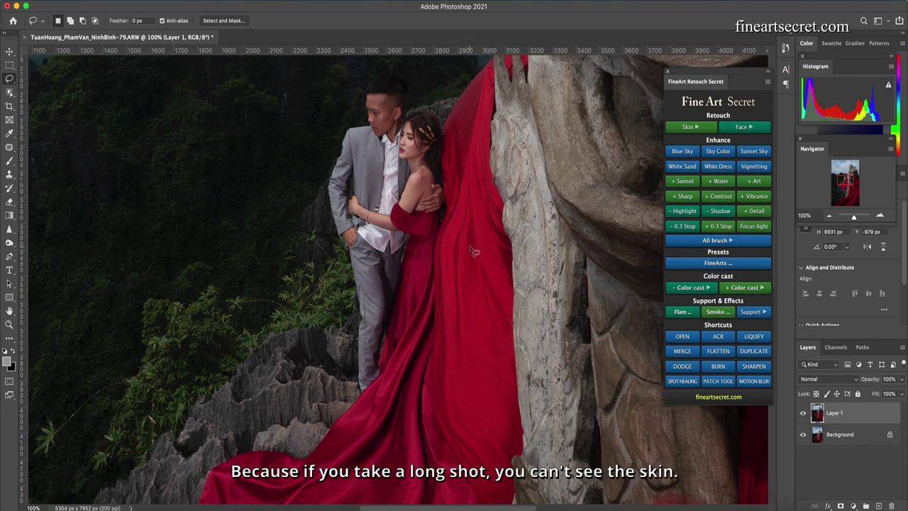
key("super+minus")
key("super+minus")
key("super+minus")
key("super+minus")
key("super+minus")
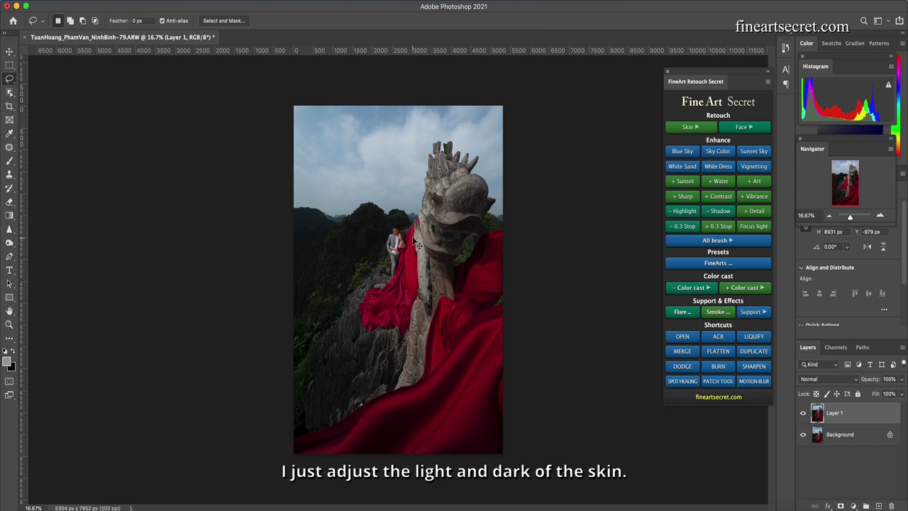
key("super+plus")
key("super+plus")
key("super+plus")
key("super+plus")
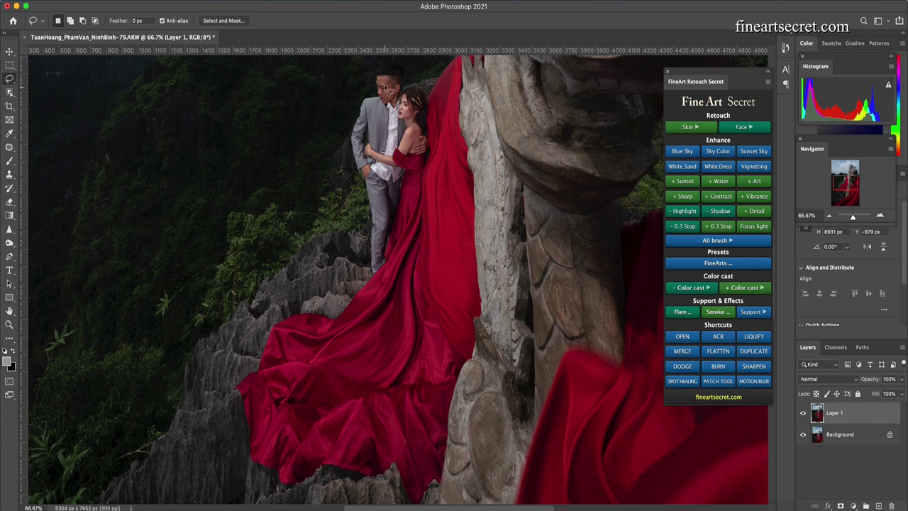
- Add a White Skin 3 layer and paint it onto the groom's face and neck
left_click(699, 128)
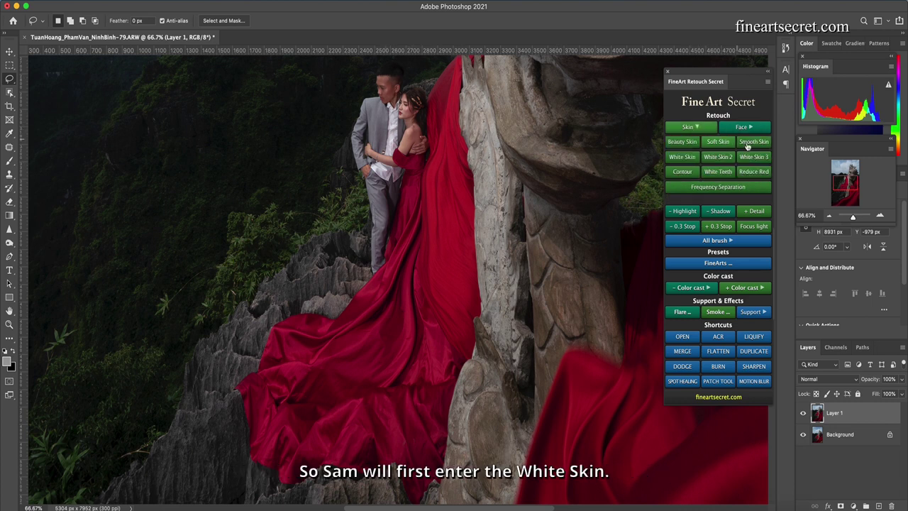
left_click(753, 156)
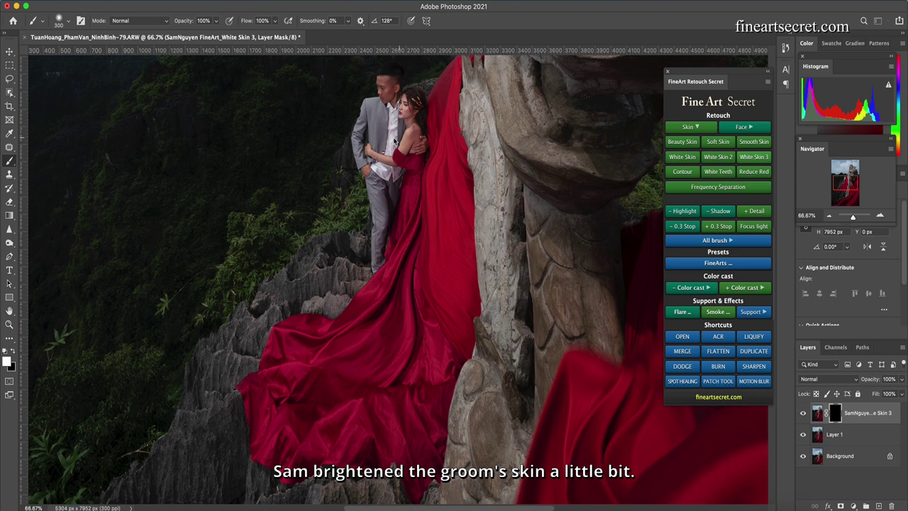
mouse_move(386, 82)
left_mouse_down()
mouse_move(377, 87)
mouse_move(386, 88)
left_mouse_up()
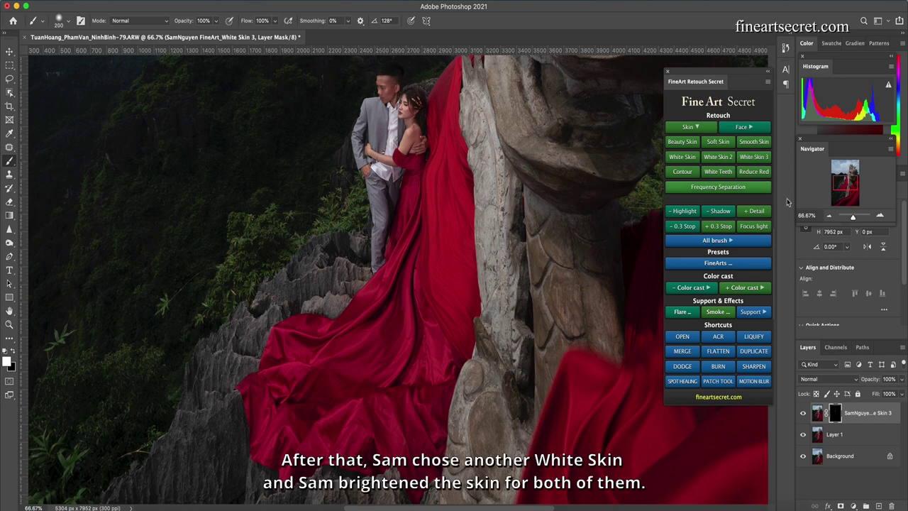
- Add a second White Skin 3 layer and paint it over both people with a 900 brush
left_click(748, 159)
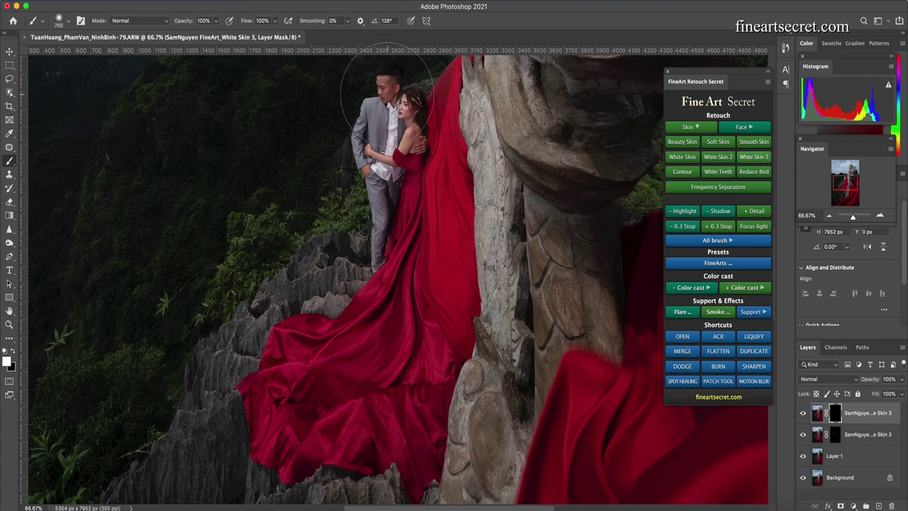
mouse_move(387, 93)
left_mouse_down()
mouse_move(358, 148)
mouse_move(422, 156)
mouse_move(362, 206)
mouse_move(432, 134)
left_mouse_up()
key("bracketright")
key("bracketright")
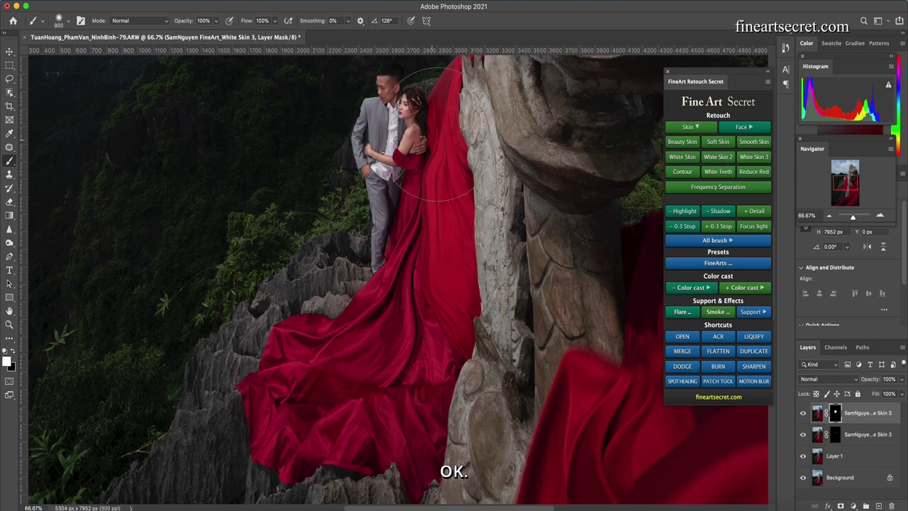
key("super+minus")
key("super+minus")
key("super+minus")
key("super+minus")
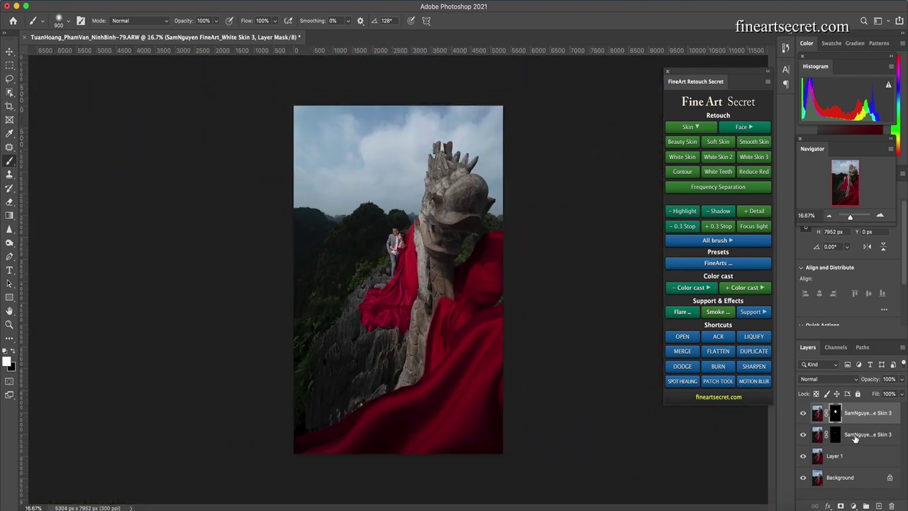
- Group the White Skin layers, nest them with Layer 1 in Group 2, then add and compare Shadow-
key("super+g")
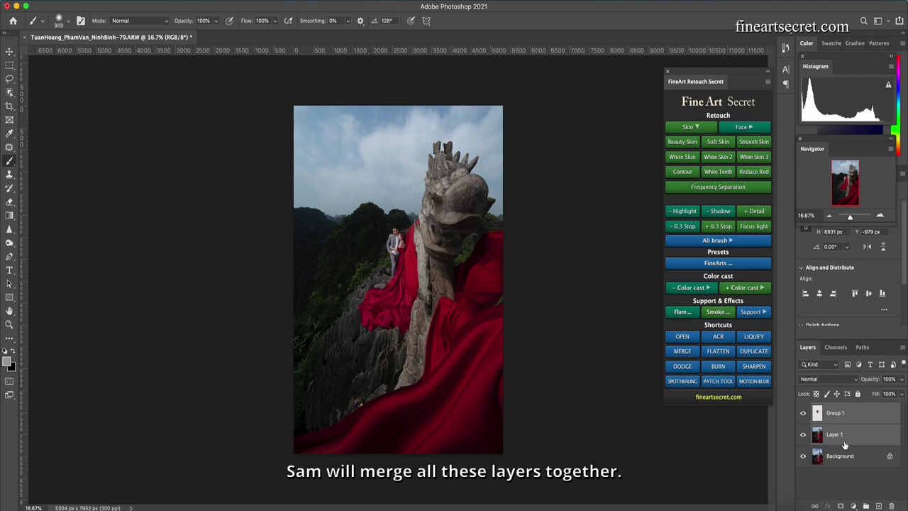
key("super+g")
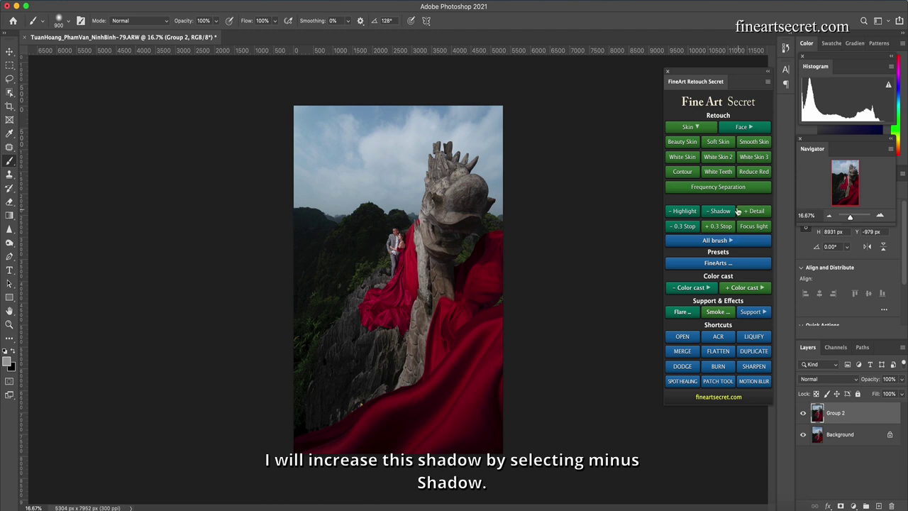
left_click(714, 211)
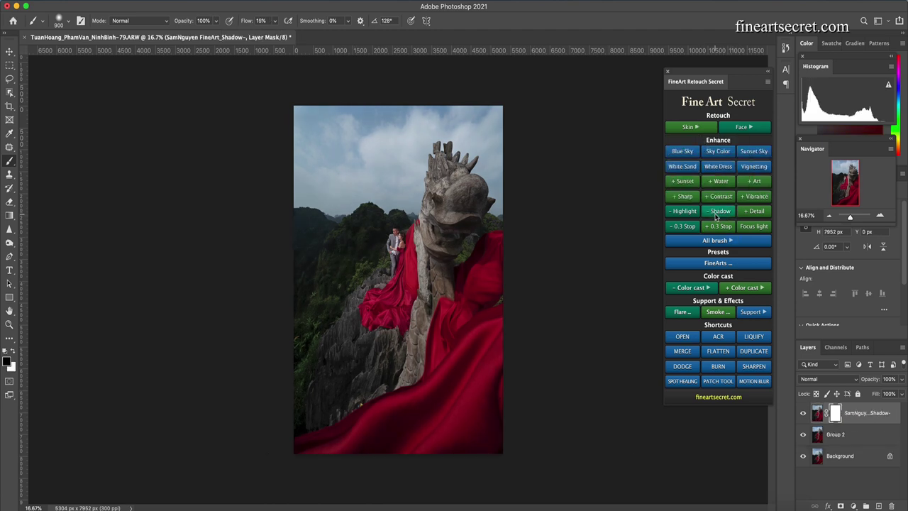
left_click(801, 413)
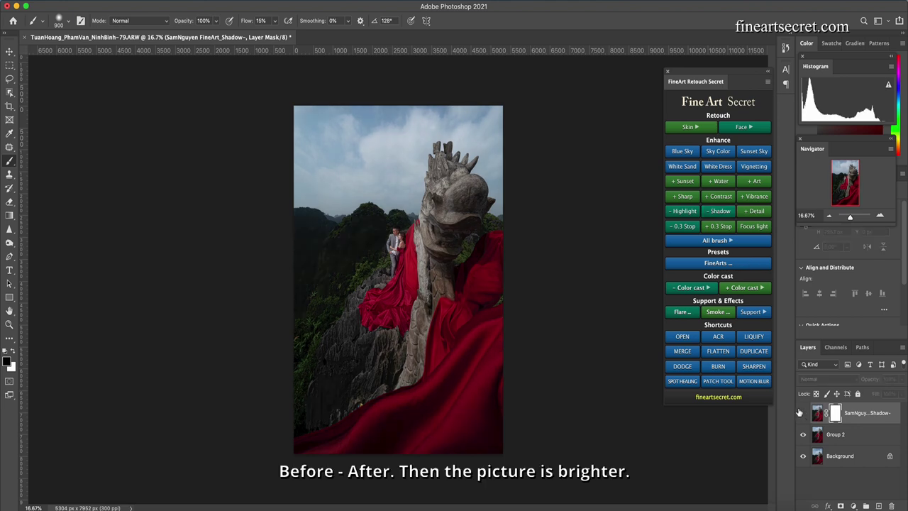
left_click(801, 413)
left_click(802, 412)
left_click(802, 414)
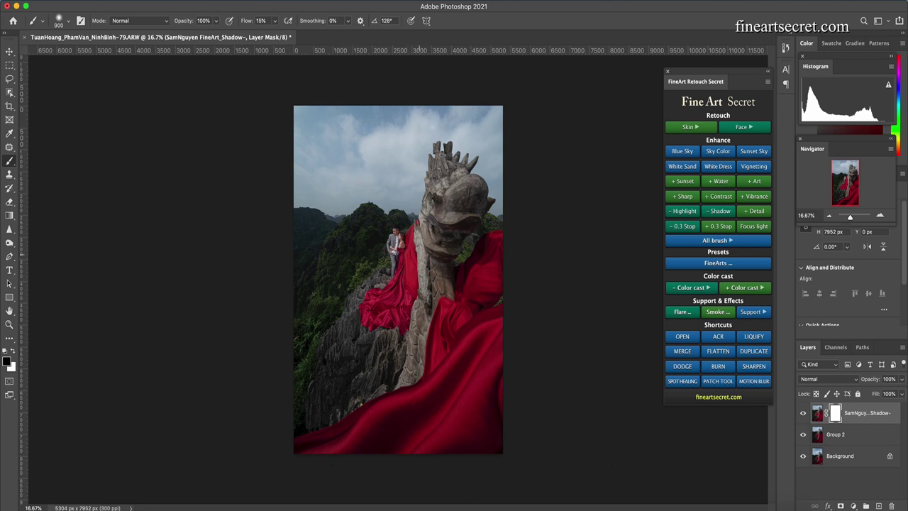
- Add two Red+ color cast layers and set the top one's opacity to 29%
left_click(742, 288)
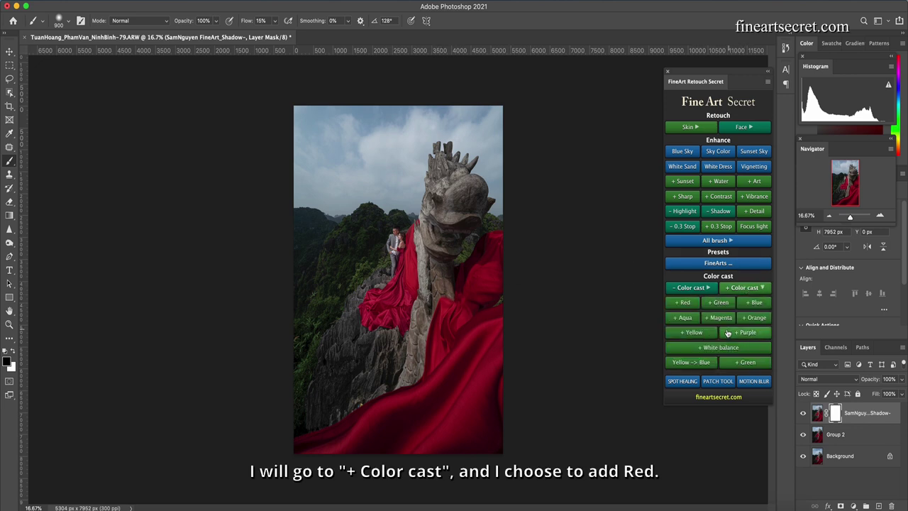
left_click(683, 303)
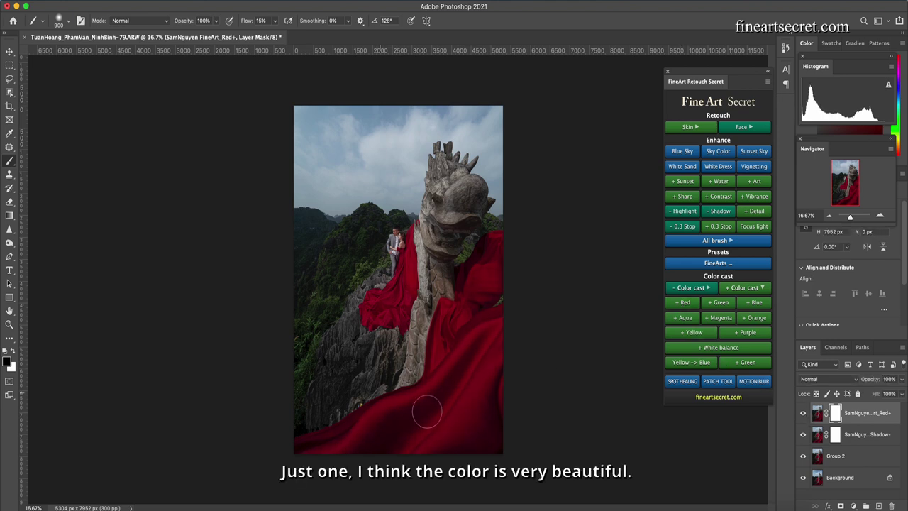
left_click(685, 307)
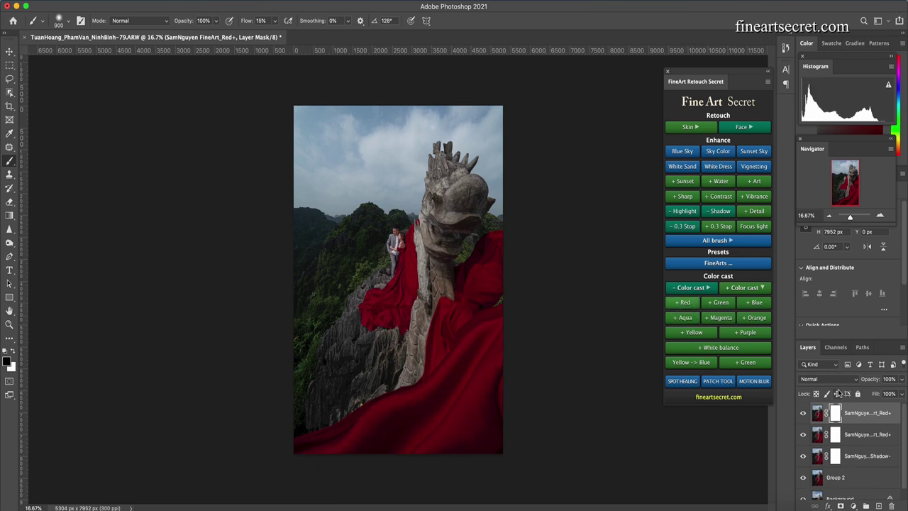
left_click(901, 378)
left_click_drag(898, 394, 877, 395)
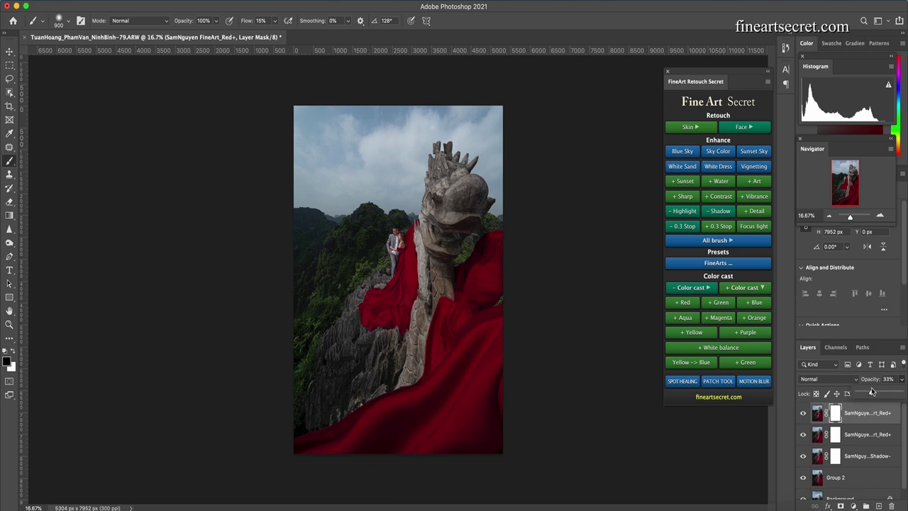
left_click_drag(872, 392, 870, 393)
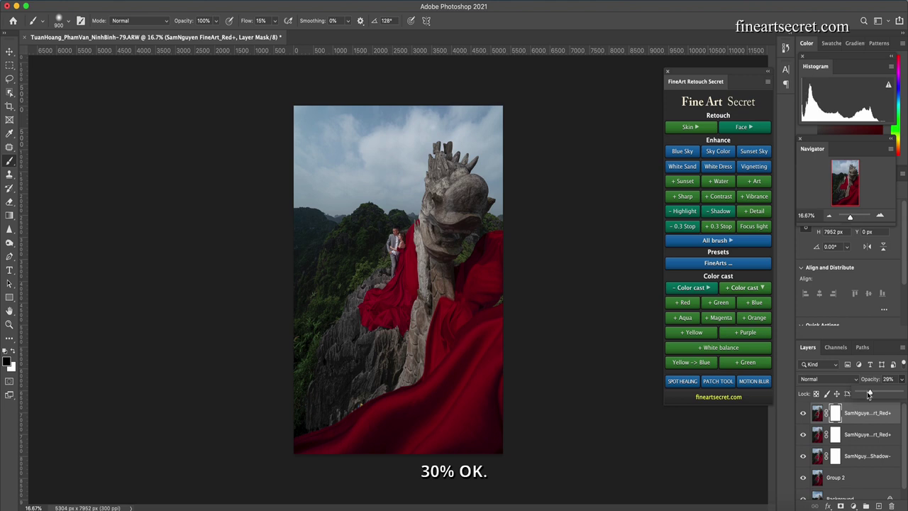
- Group the two Red+ layers, add a mask, and paint the skin out of it
left_click(865, 435, "shift")
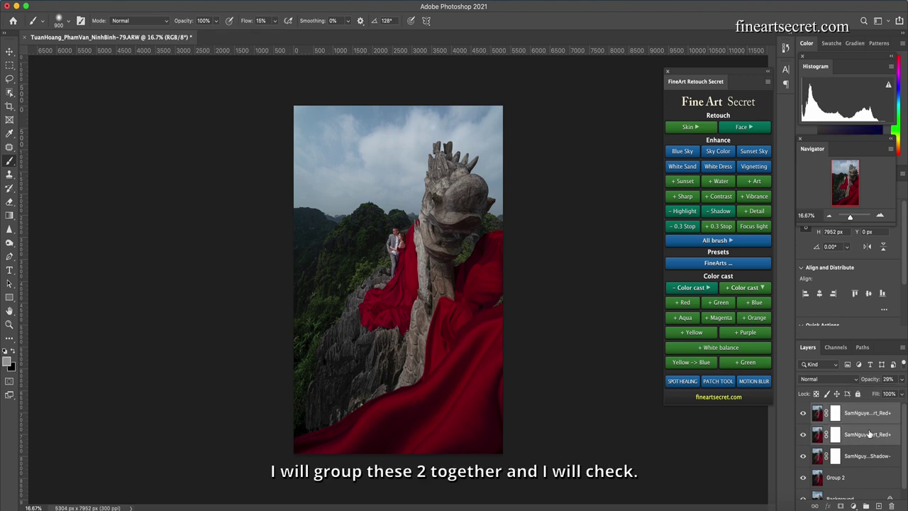
key("super+g")
left_click(802, 408)
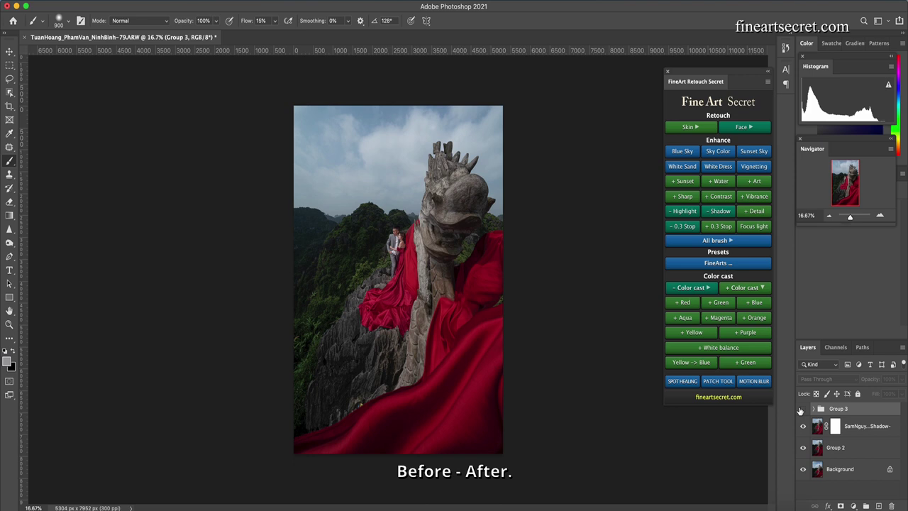
left_click(802, 409)
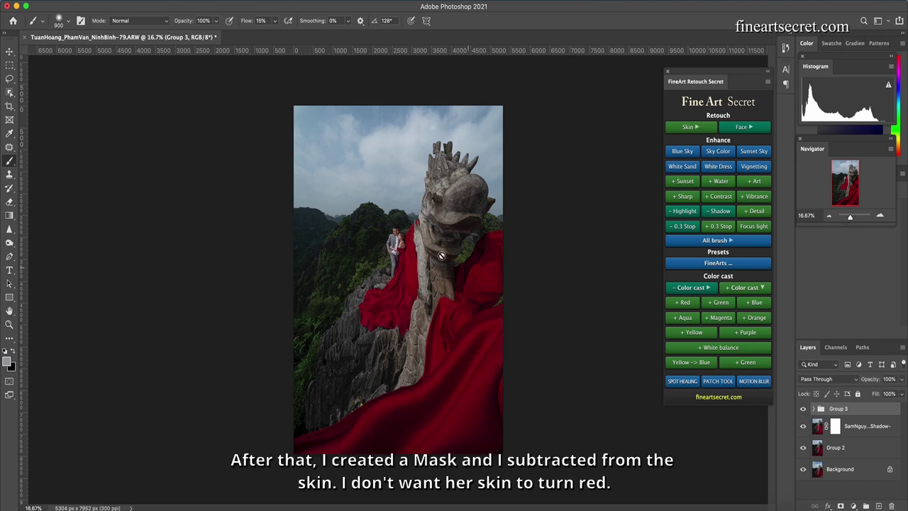
left_click(840, 506)
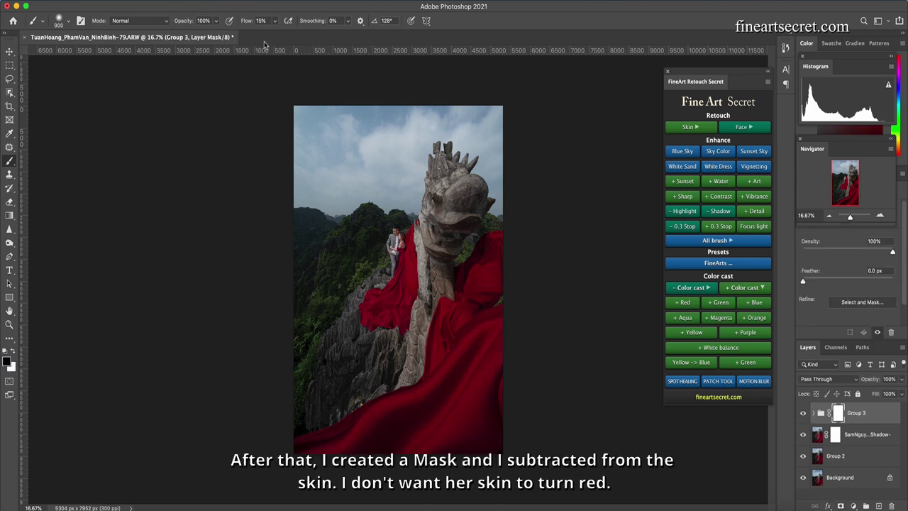
key("bracketleft")
key("bracketleft")
key("bracketleft")
key("bracketleft")
key("bracketleft")
key("bracketleft")
key("bracketleft")
key("bracketleft")
key("bracketleft")
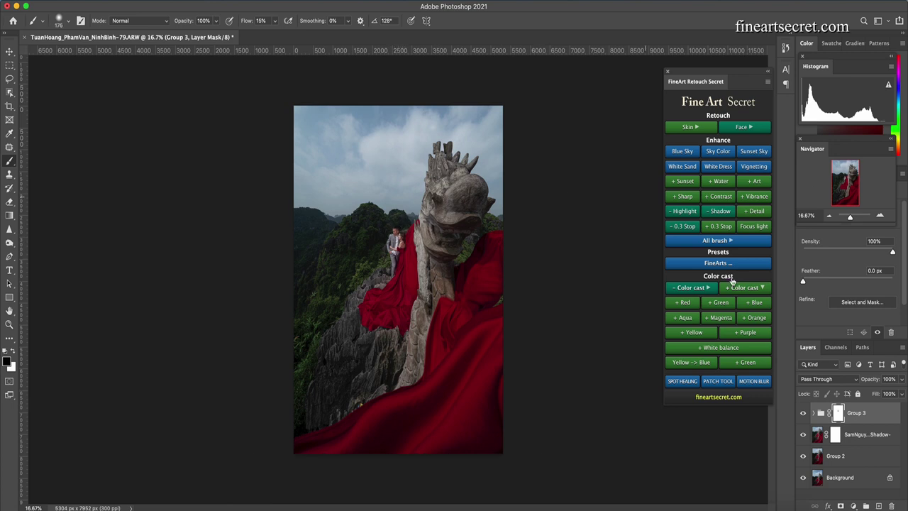
- Group the red-dress group with the Shadow layer as Group 4 and merge it, then compare
left_click(865, 439, "shift")
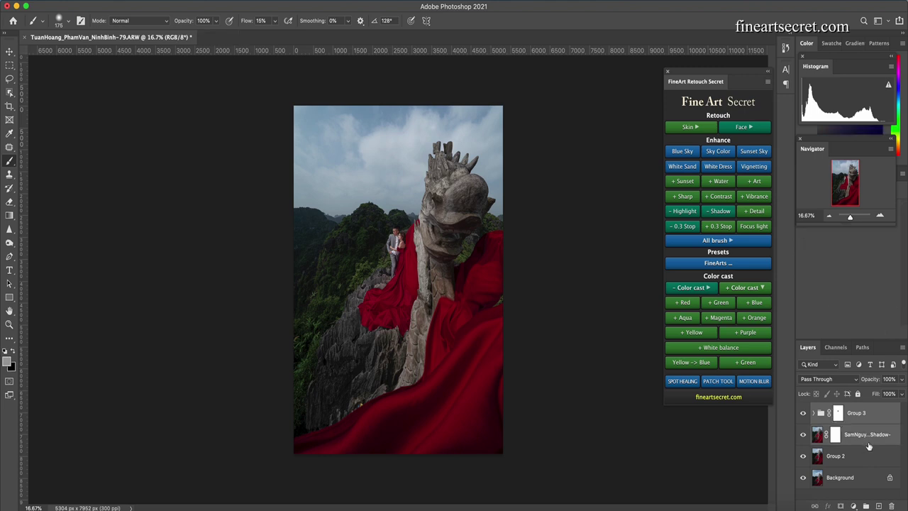
key("super+g")
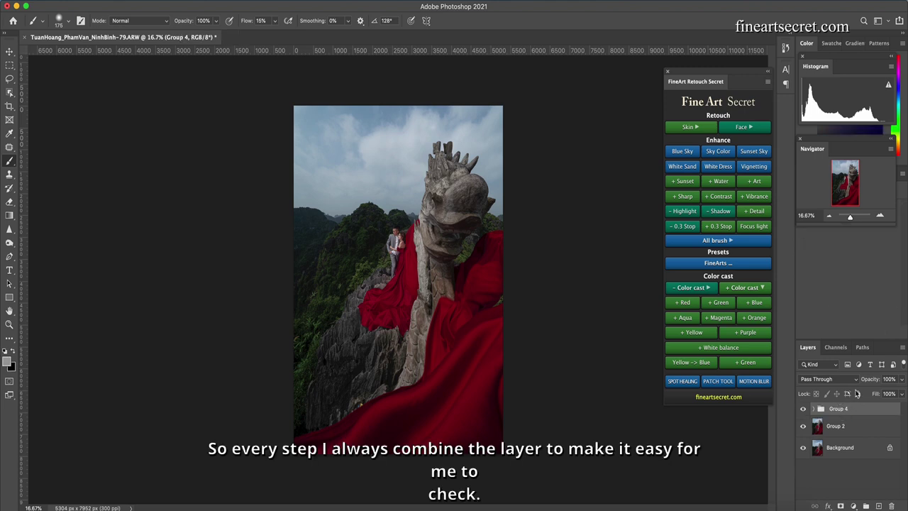
key("super+e")
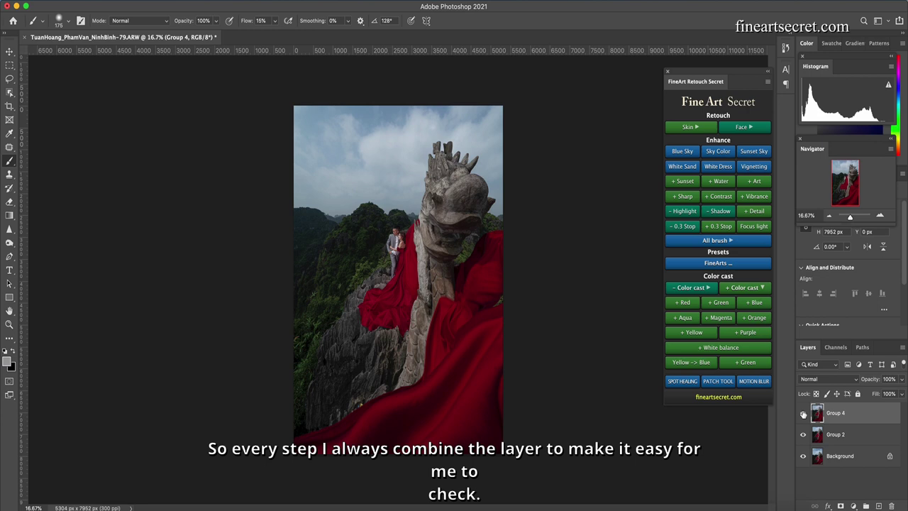
left_click(802, 414)
left_click(803, 414)
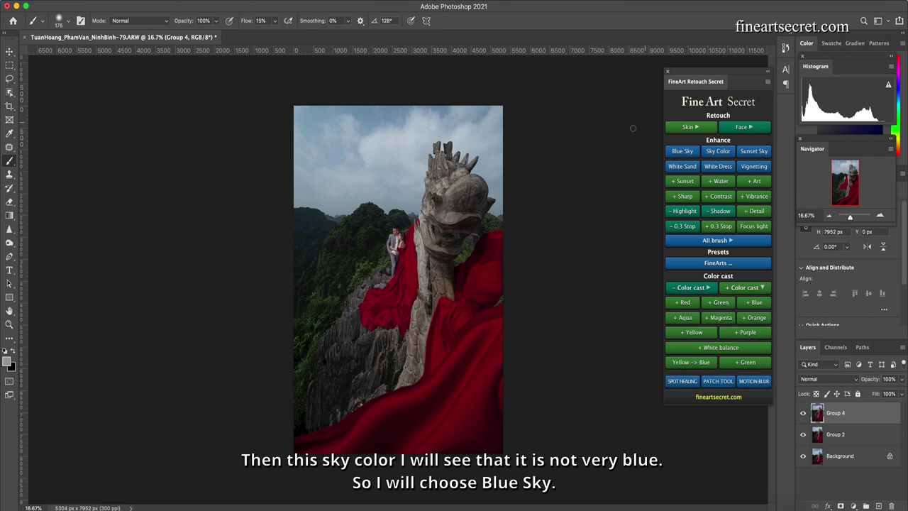
- Add two FineArt Blue Sky layers and lower the top one's opacity to roughly a third
left_click(680, 151)
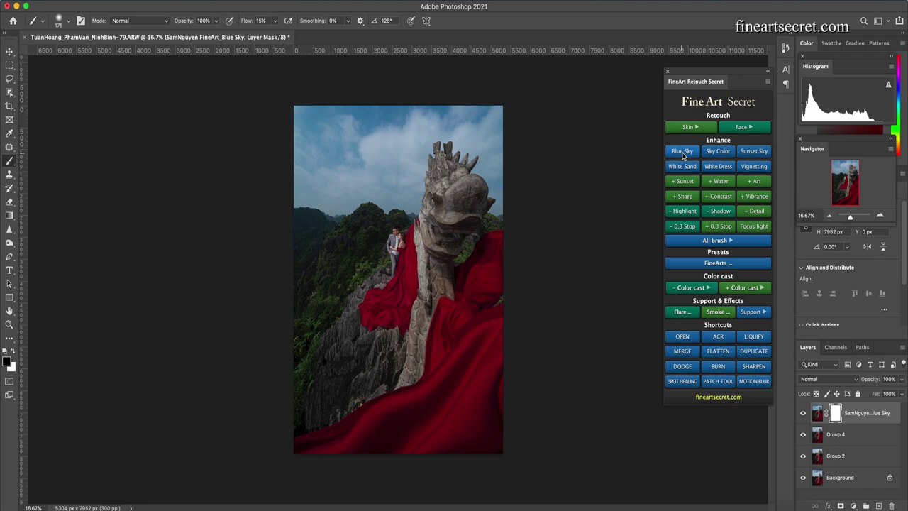
left_click(682, 152)
left_click(682, 151)
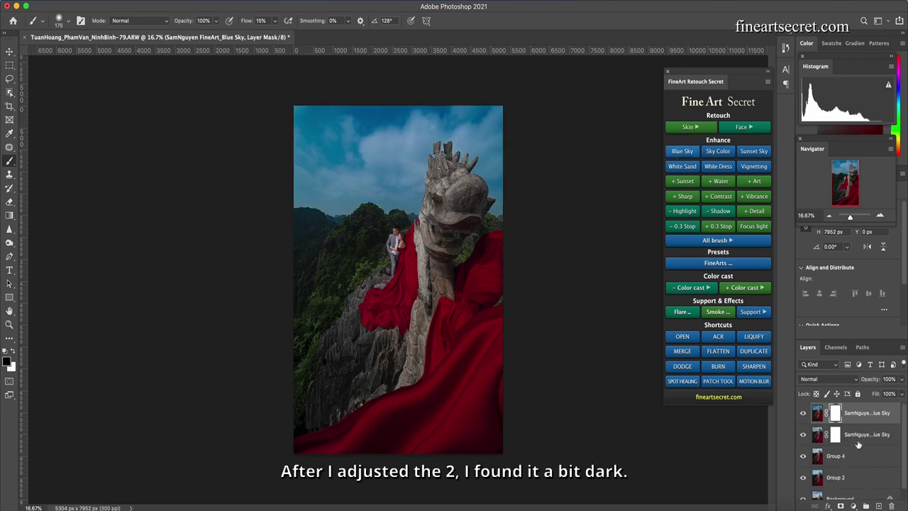
left_click(802, 412)
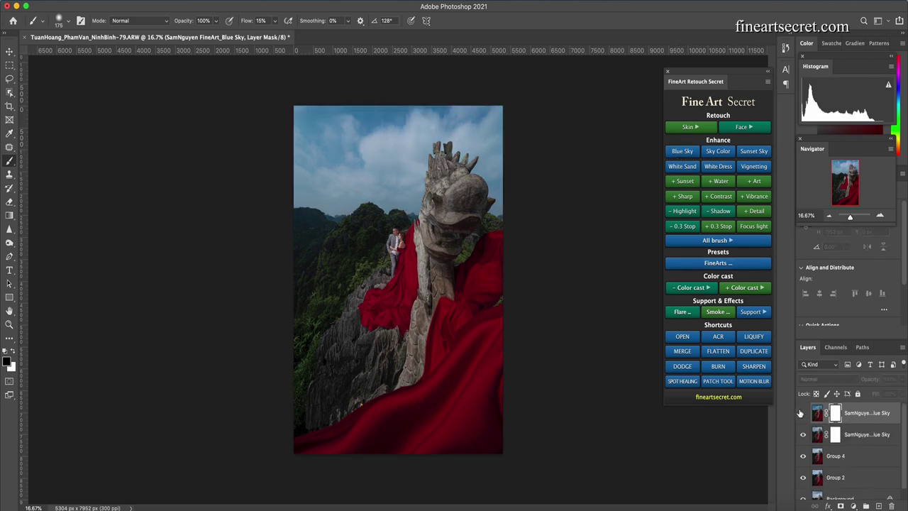
left_click(802, 413)
left_click_drag(901, 380, 873, 394)
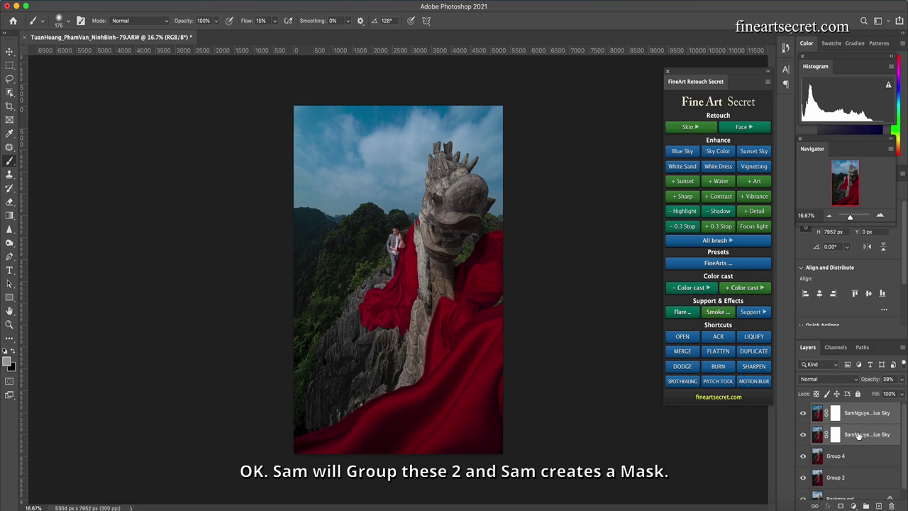
- Put both Blue Sky layers in Group 5, mask it, and paint the blue off the clouds
key("super+g")
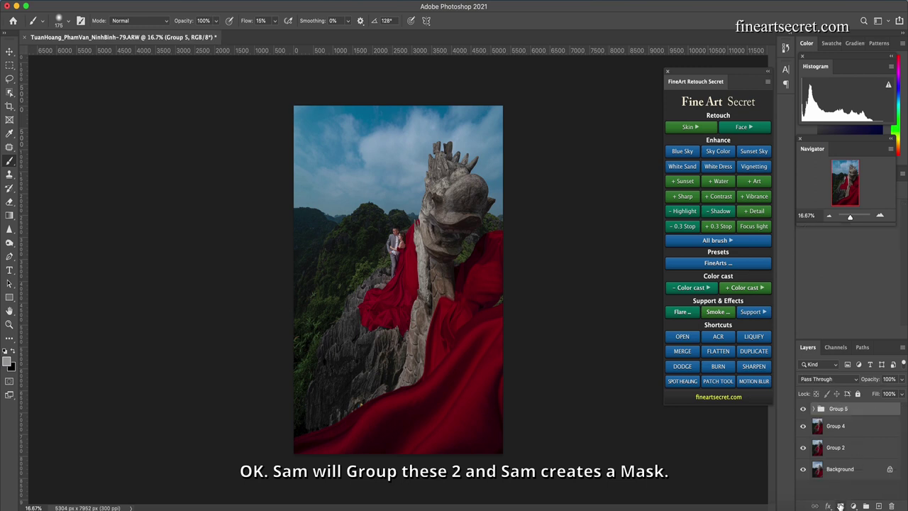
left_click(840, 506)
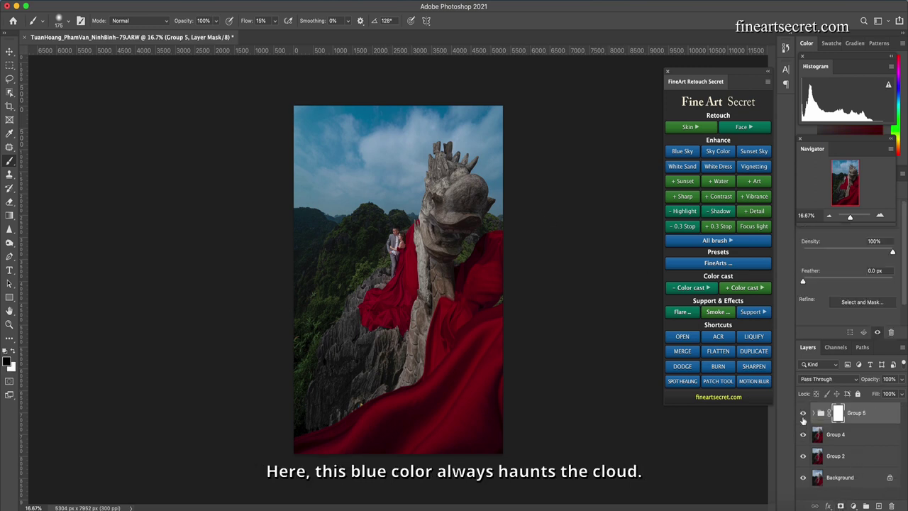
left_click(803, 413)
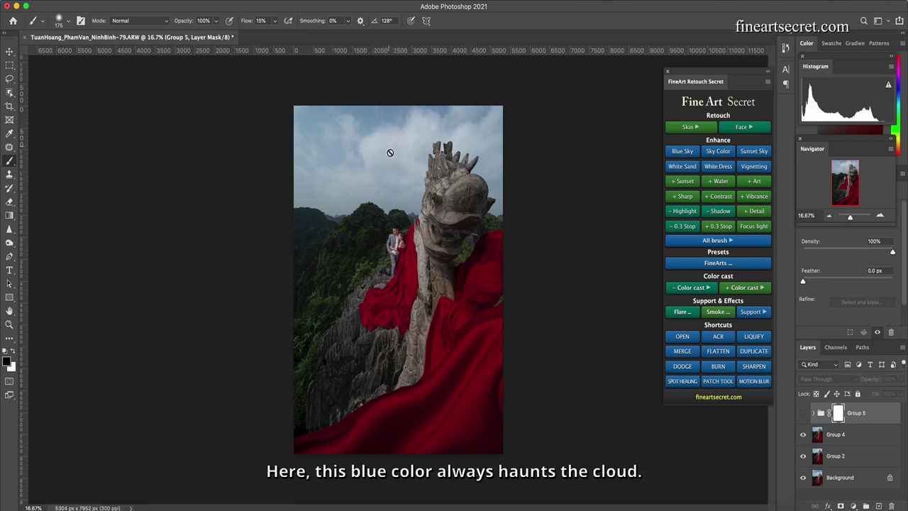
left_click(802, 413)
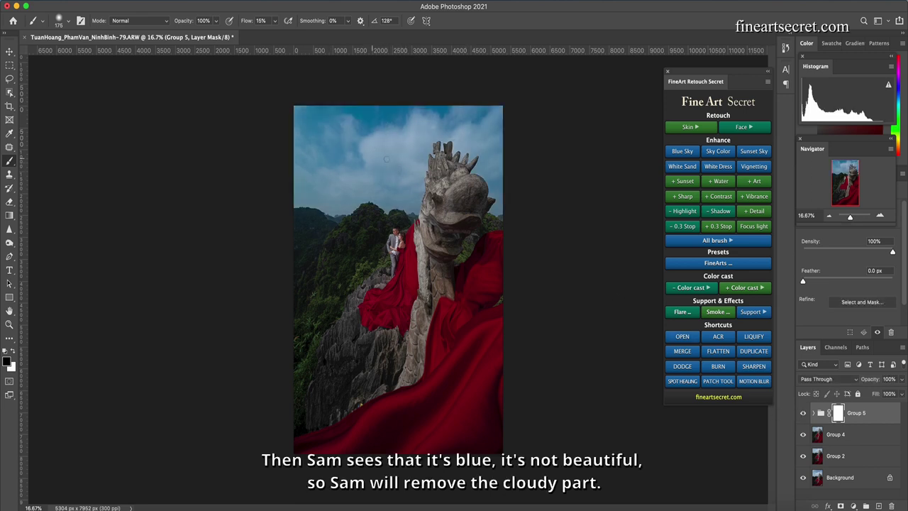
key("bracketright")
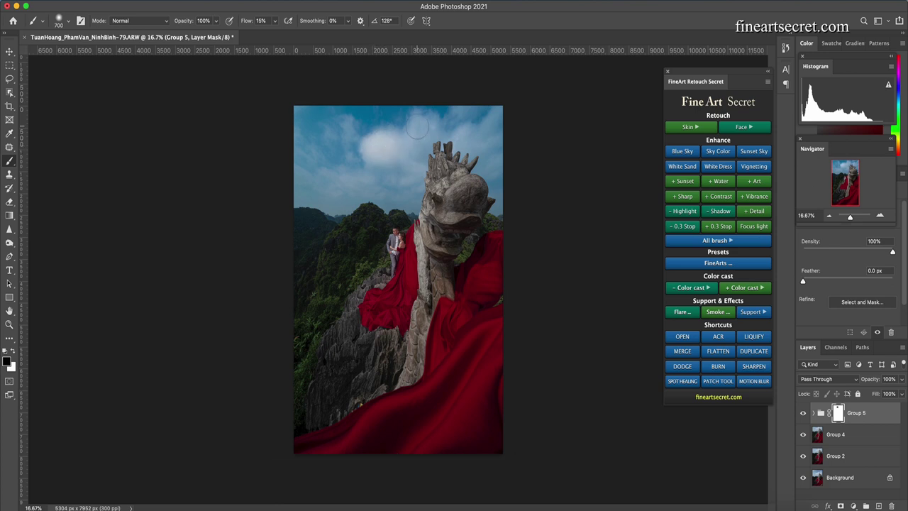
mouse_move(376, 145)
left_mouse_down()
mouse_move(419, 134)
mouse_move(409, 152)
mouse_move(416, 164)
mouse_move(410, 157)
mouse_move(463, 136)
mouse_move(461, 151)
mouse_move(487, 191)
mouse_move(489, 147)
left_mouse_up()
key("bracketright")
key("bracketleft")
key("bracketleft")
key("bracketleft")
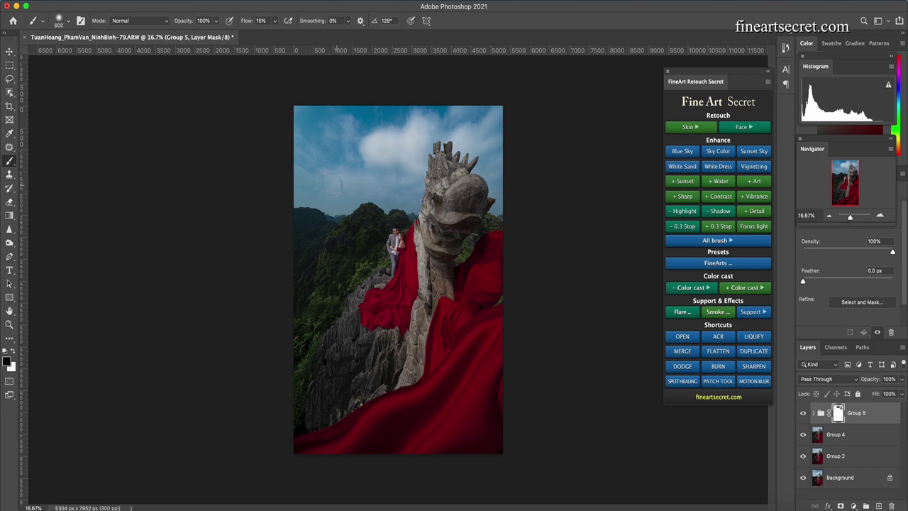
key("bracketright")
key("bracketright")
key("bracketright")
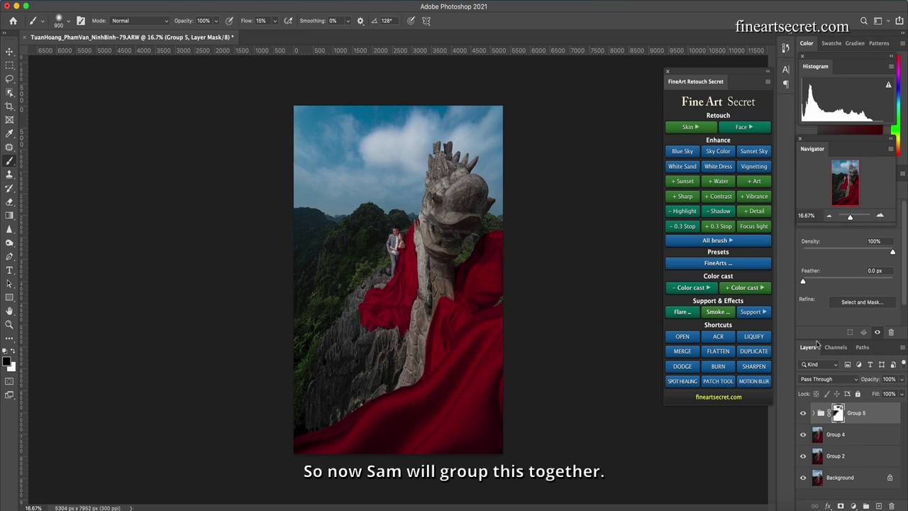
- Merge Group 5 and Group 4 into Group 6, then add two Exposure +0.3 stop layers
left_click(850, 437, "shift")
key("super+g")
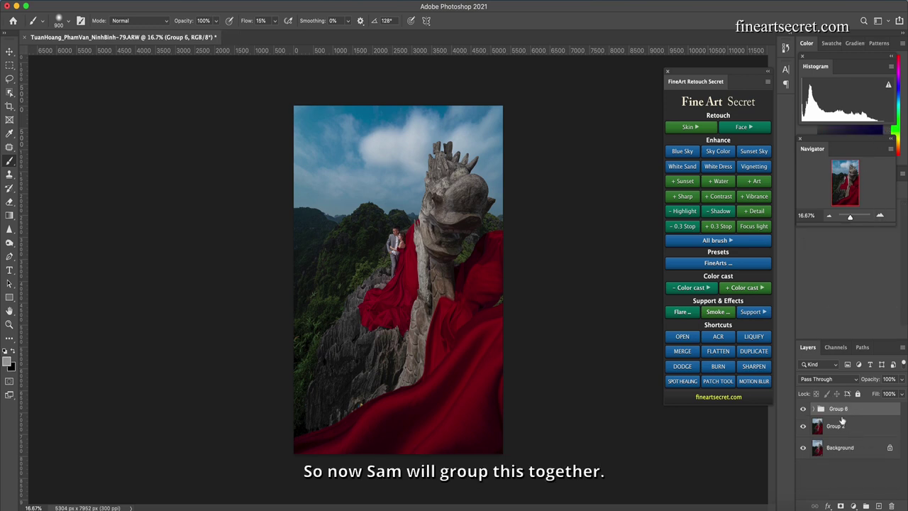
key("super+e")
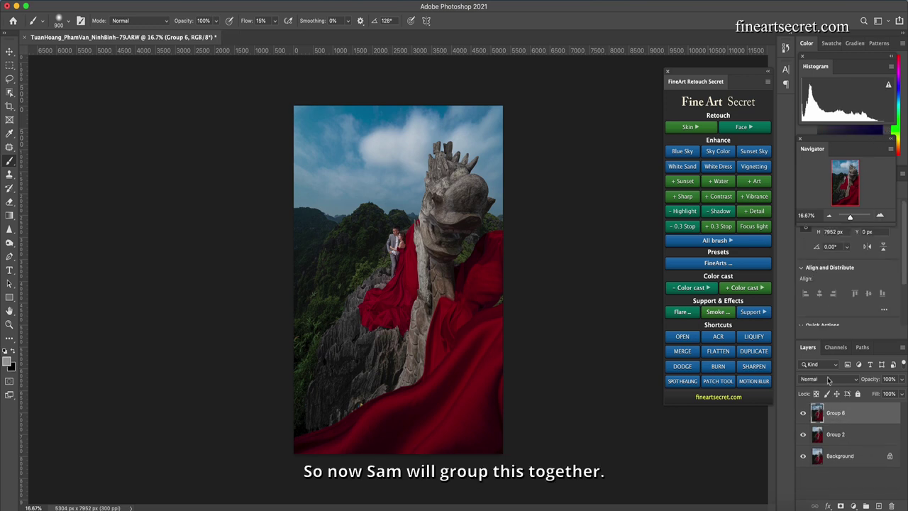
left_click(716, 227)
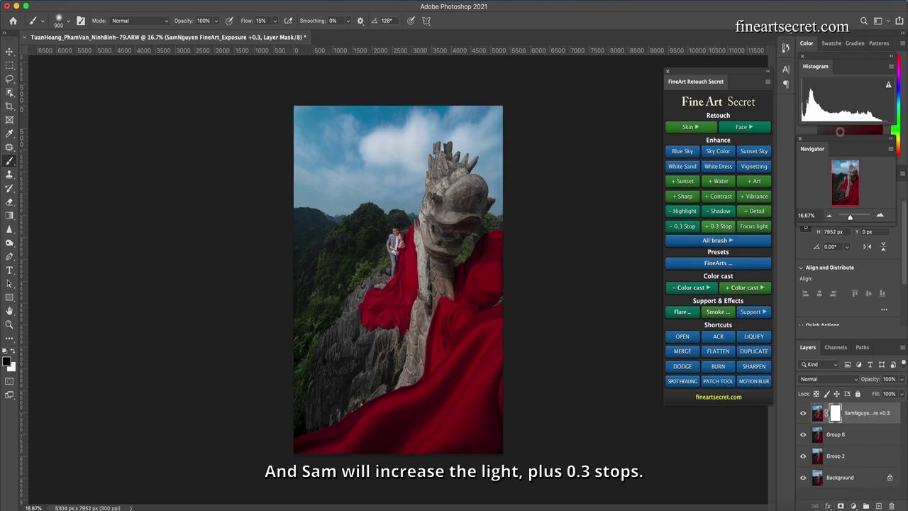
left_click(718, 227)
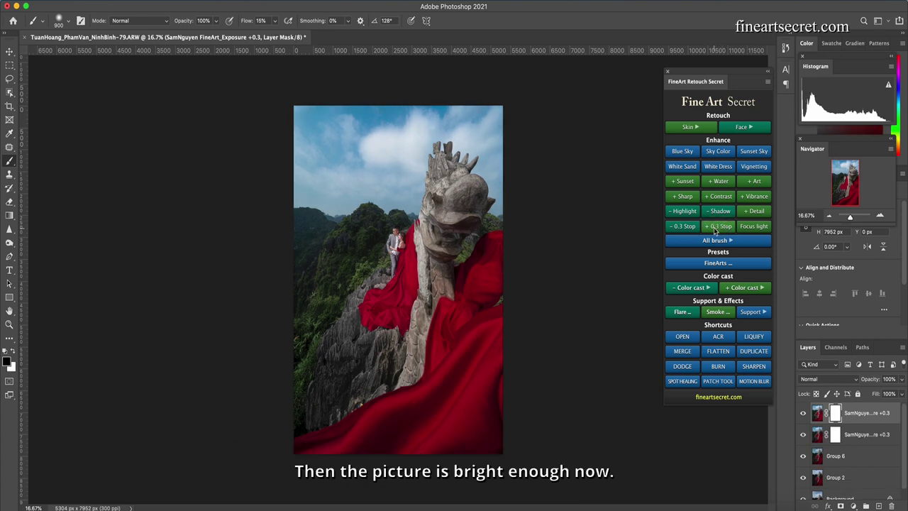
- Group the two exposure layers into Group 7 and add a layer mask
left_click(860, 436, "shift")
key("ctrl+g")
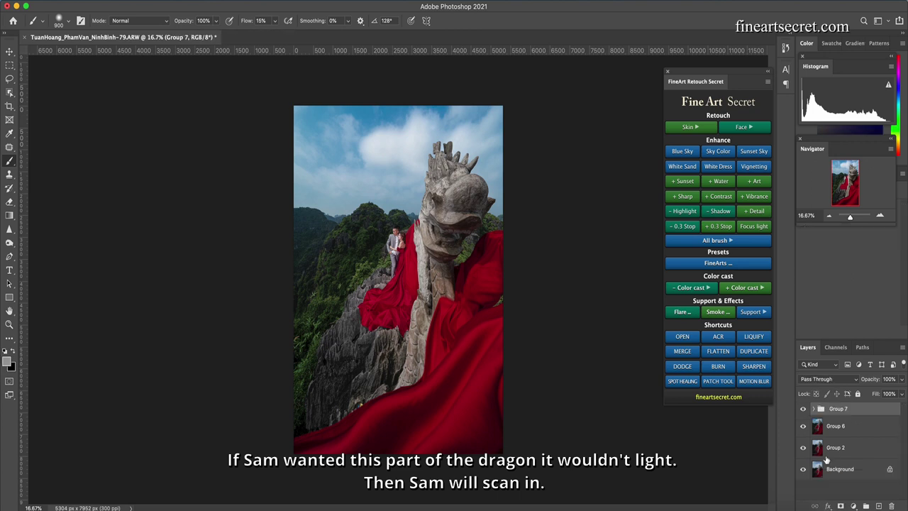
left_click(839, 505)
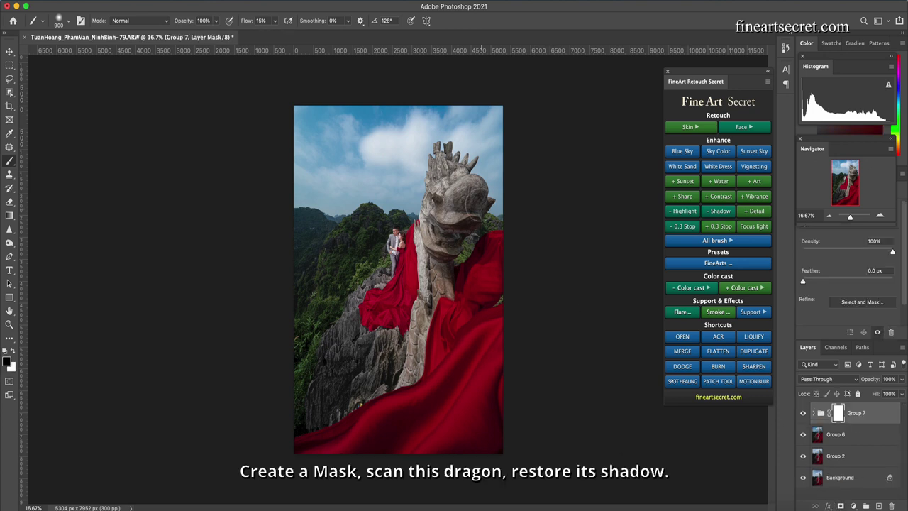
- Paint black on Group 7's mask over the rocks left of the red dress
key("bracketleft")
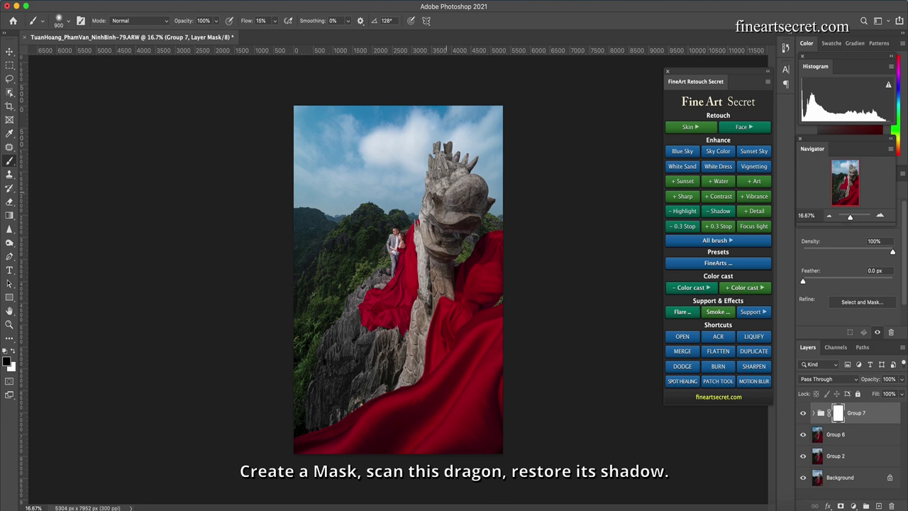
key("bracketleft")
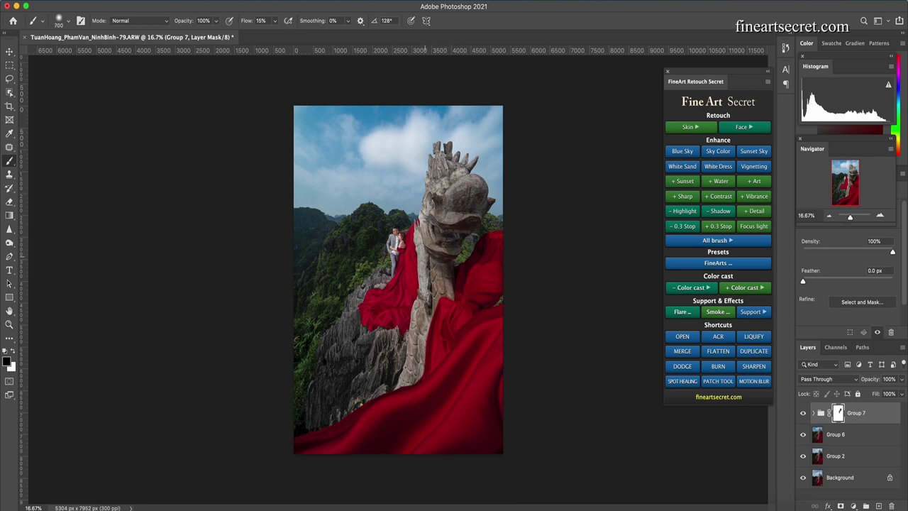
key("bracketleft")
key("bracketright")
key("bracketright")
key("bracketright")
key("bracketright")
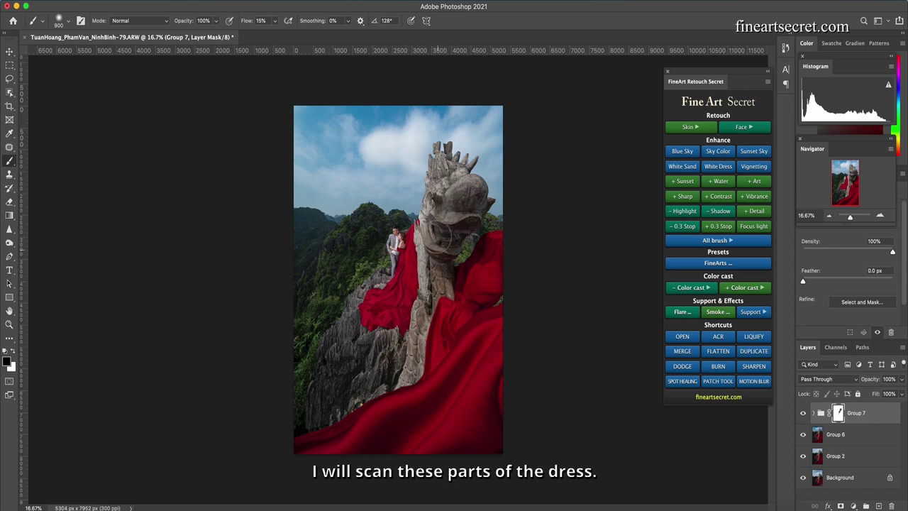
key("bracketleft")
key("bracketleft")
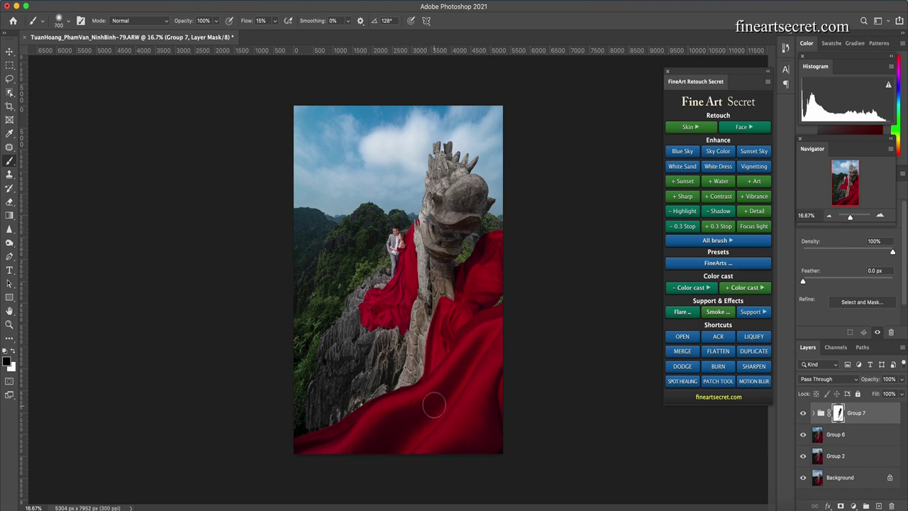
key("bracketleft")
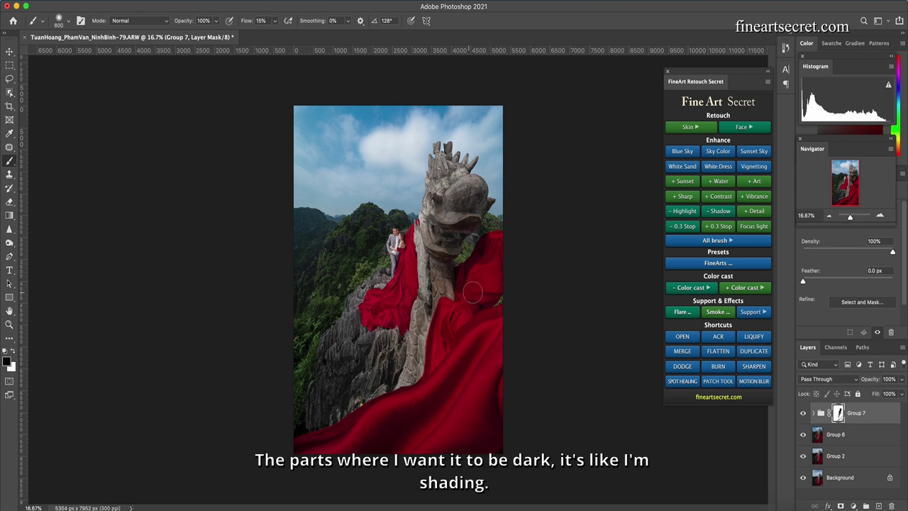
key("bracketleft")
key("bracketleft")
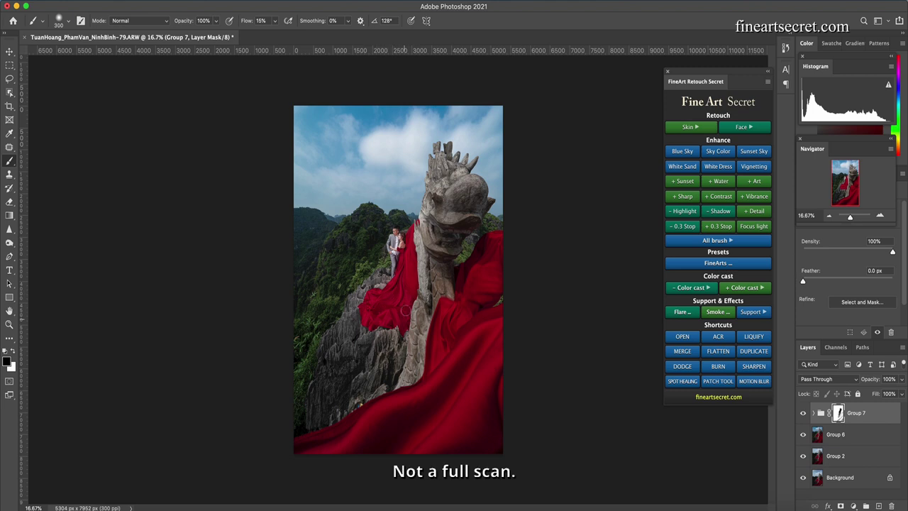
key("bracketleft")
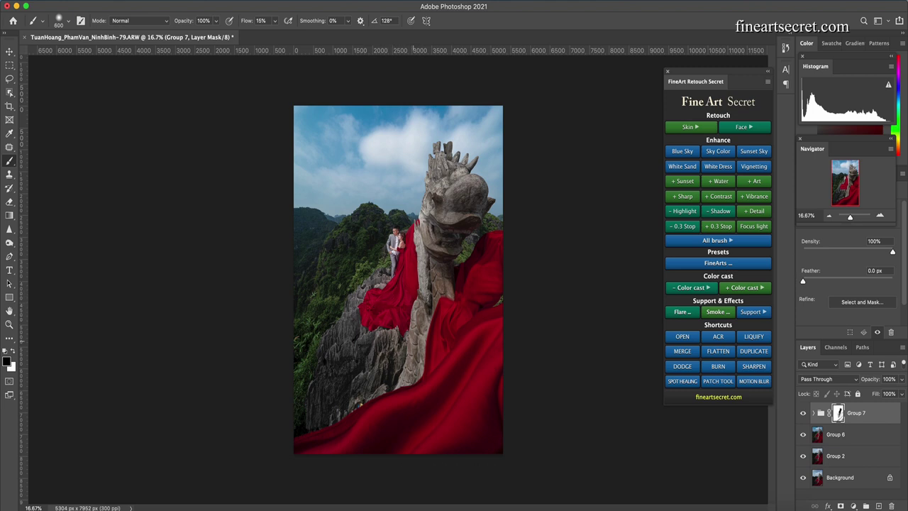
mouse_move(399, 379)
left_mouse_down()
mouse_move(390, 346)
mouse_move(376, 375)
left_mouse_up()
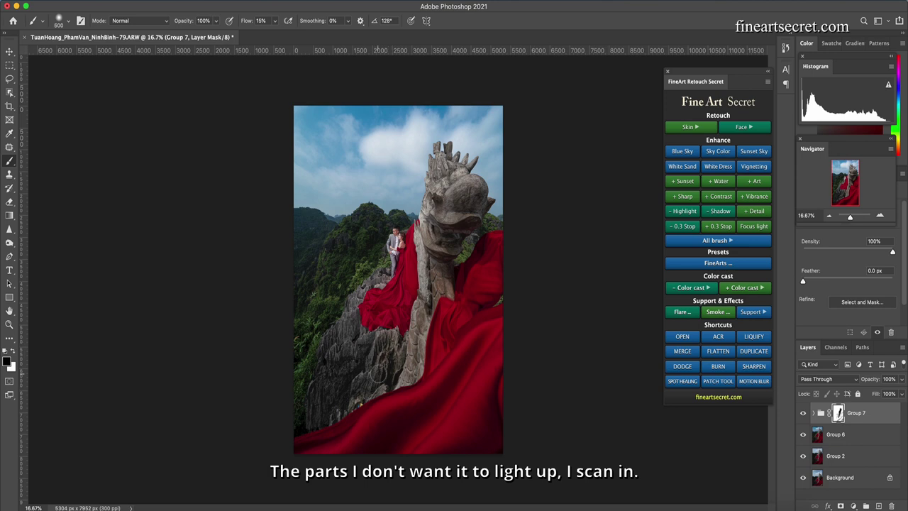
key("bracketleft")
key("bracketleft")
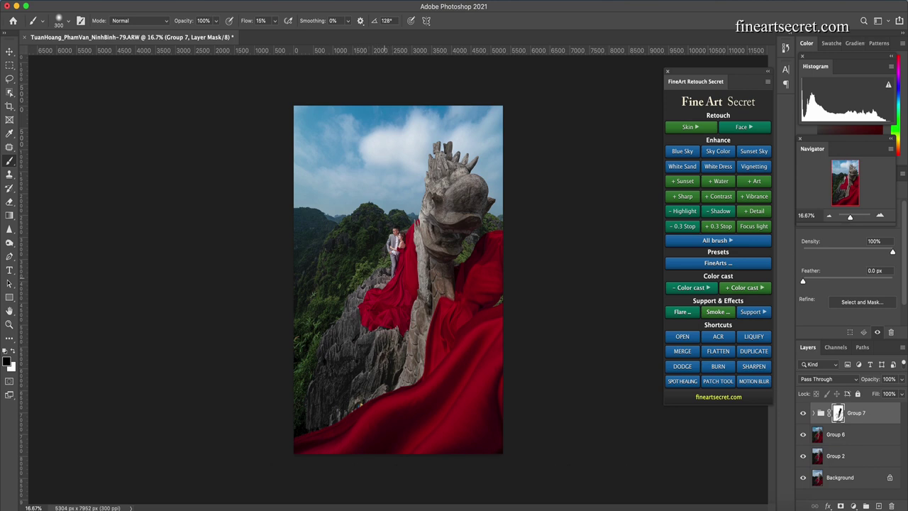
key("bracketright")
key("bracketright")
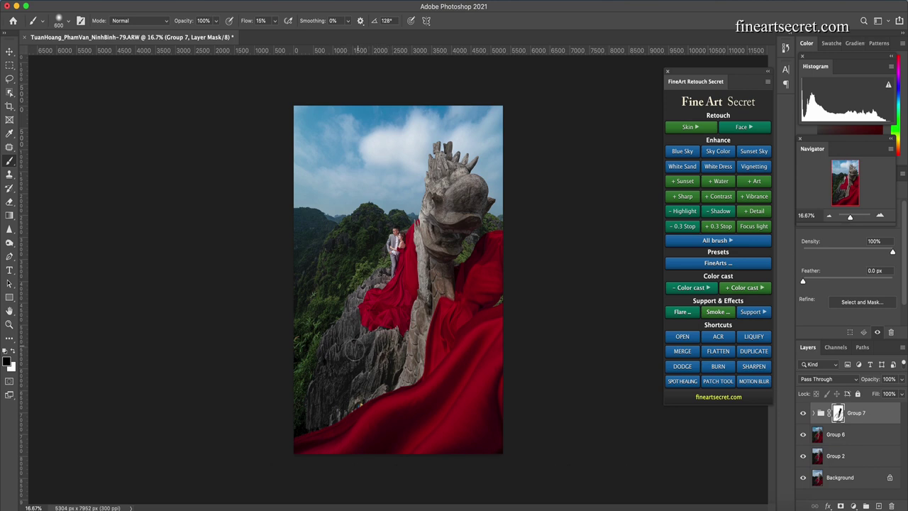
- Toggle Group 7 on and off to compare the brightened photo with the original
left_click(802, 412)
left_click(802, 412)
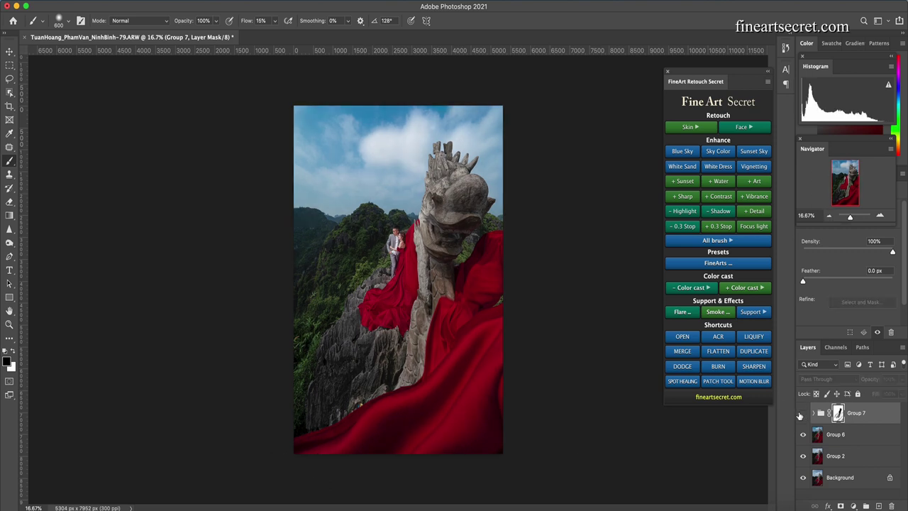
left_click(802, 412)
left_click(802, 412)
key("bracketright")
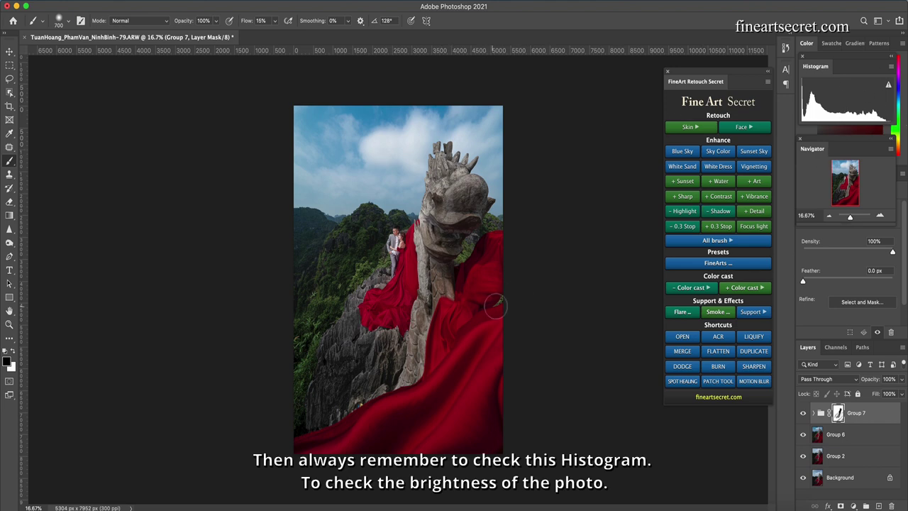
key("bracketleft")
key("bracketleft")
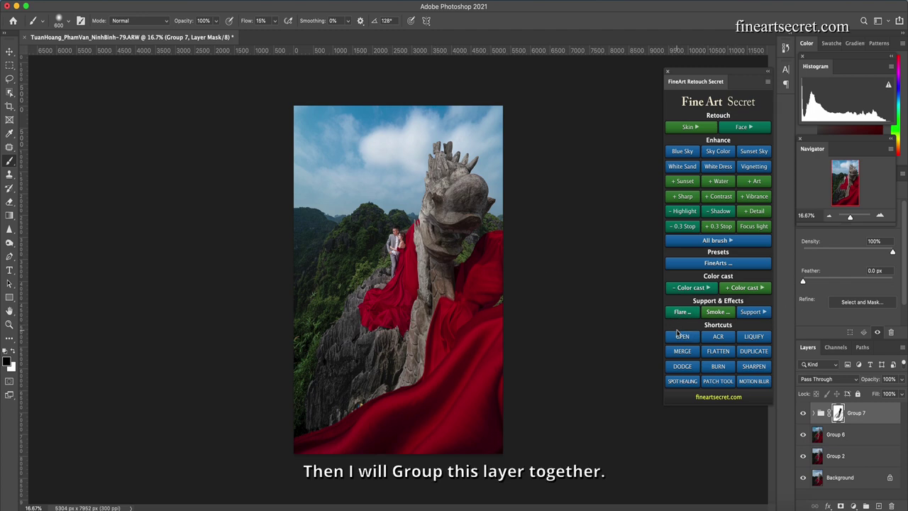
- Group Group 7 with Group 6 and merge them into the Group 8 layer
left_click(860, 439, "shift")
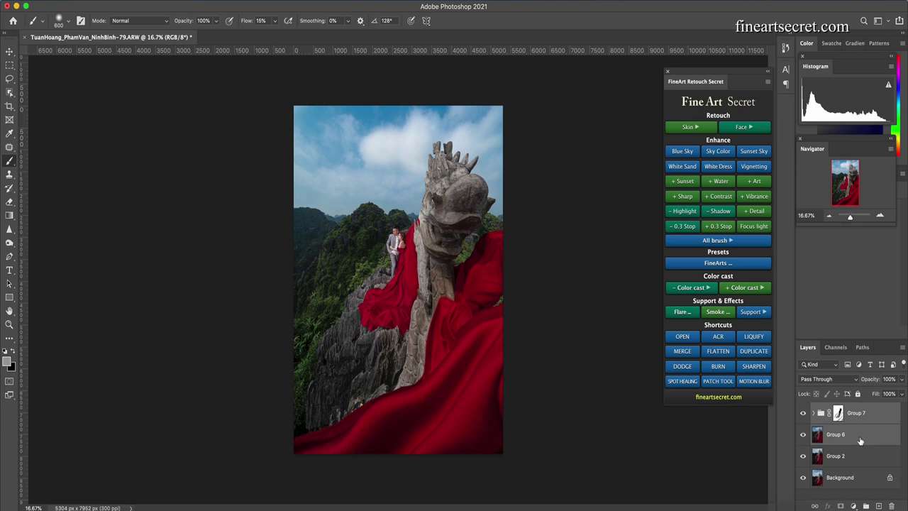
key("super+g")
key("super+e")
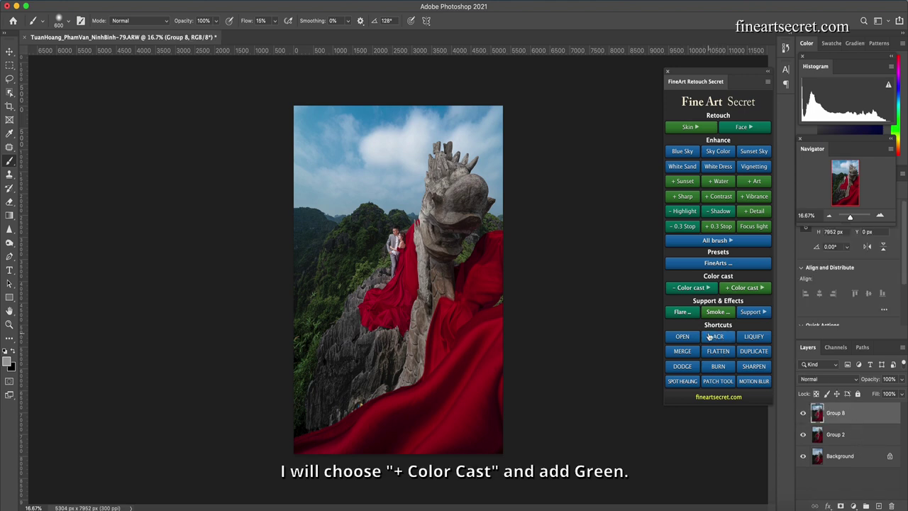
- Add a Color cast + Green adjustment and toggle it to compare the greenery
left_click(732, 288)
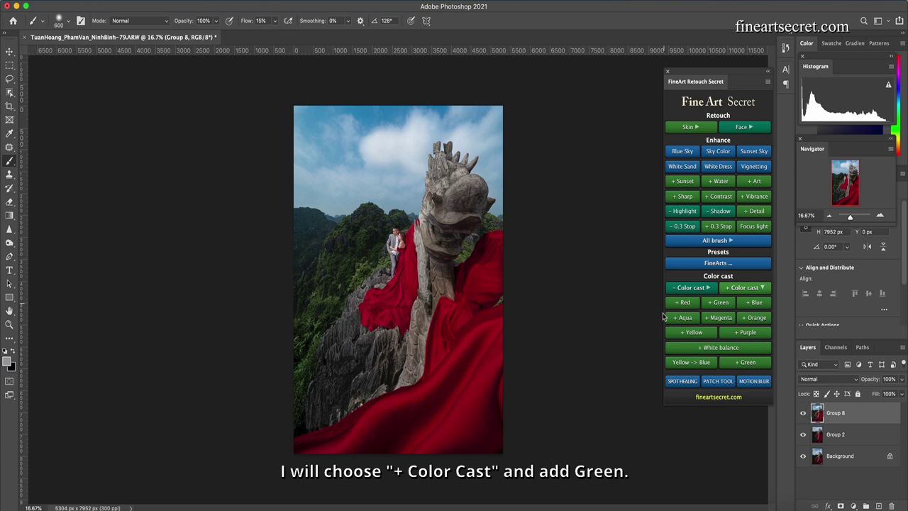
left_click(737, 364)
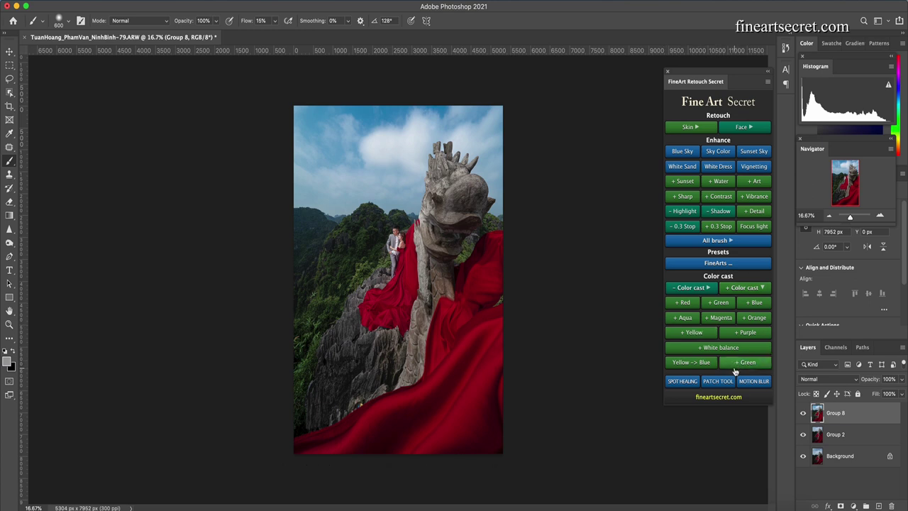
left_click(738, 365)
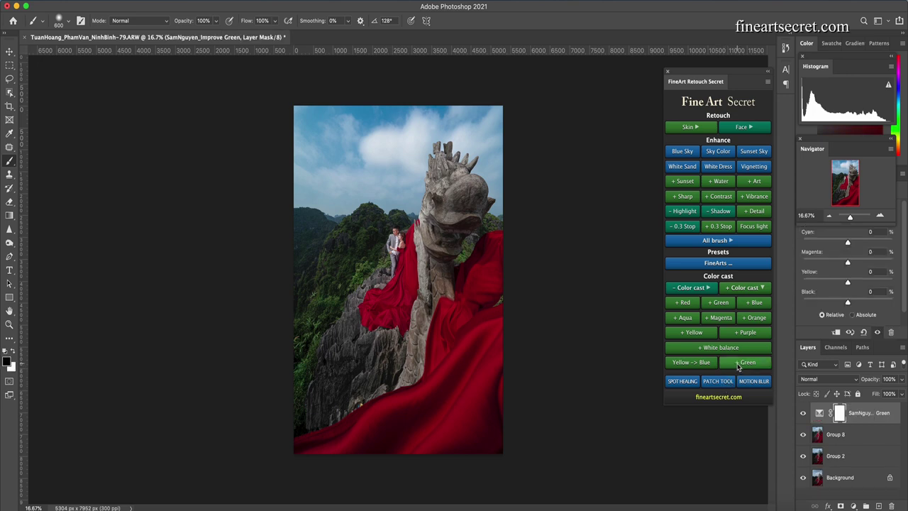
left_click(802, 413)
left_click(802, 413)
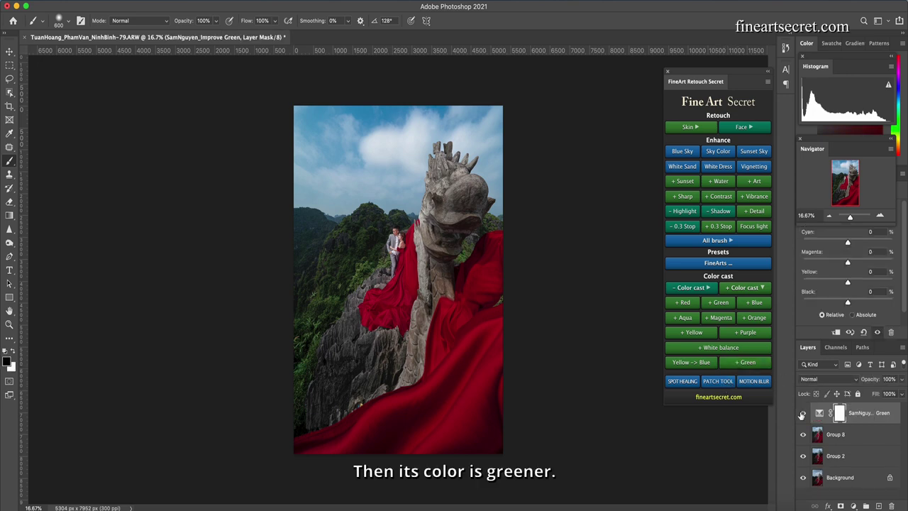
left_click(802, 413)
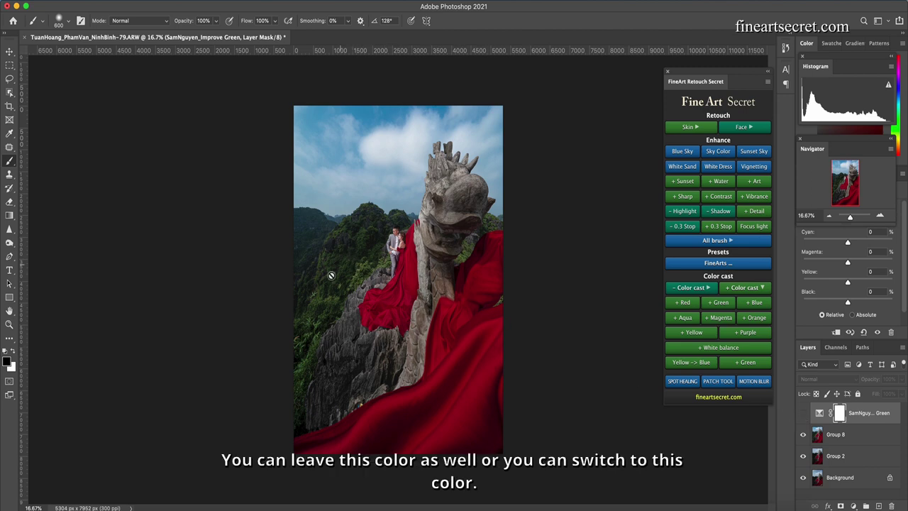
left_click(802, 412)
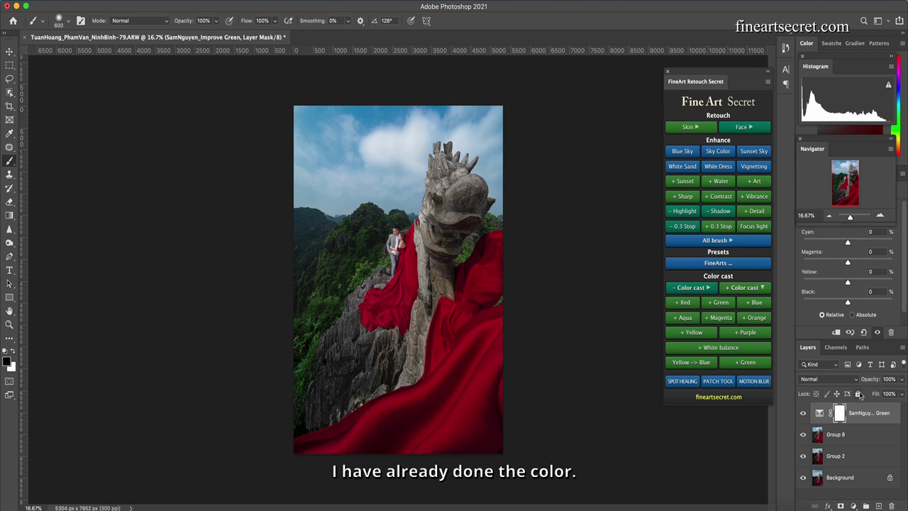
- Delete the Improve Green layer and toggle Group 8 and Group 2 against the original
key("Delete")
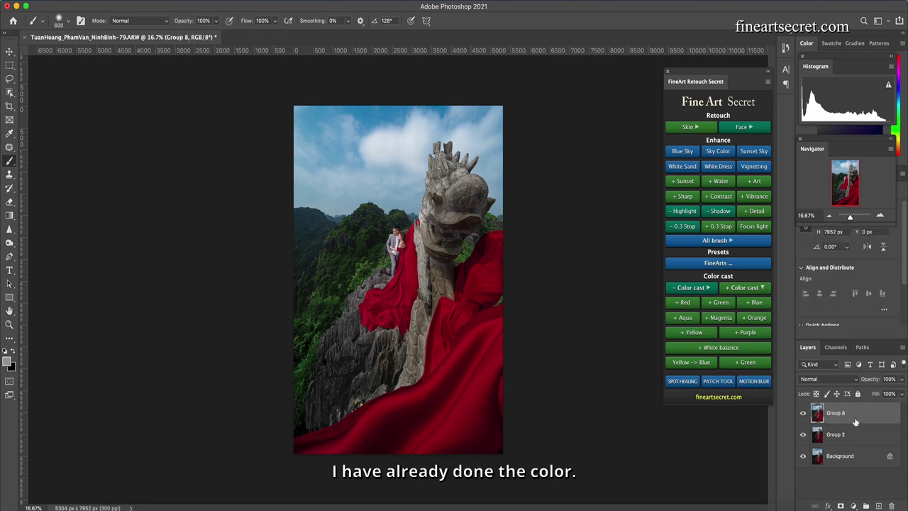
left_click(803, 414)
left_click(803, 435)
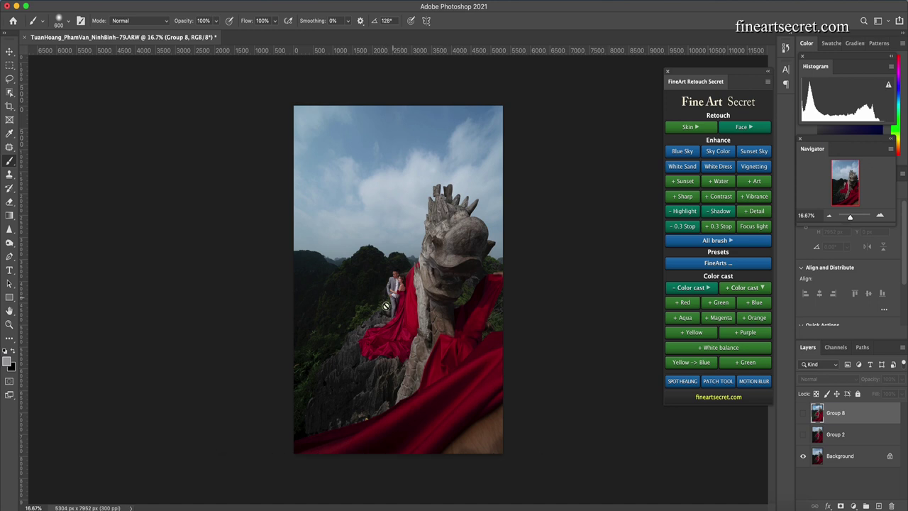
left_click(803, 433)
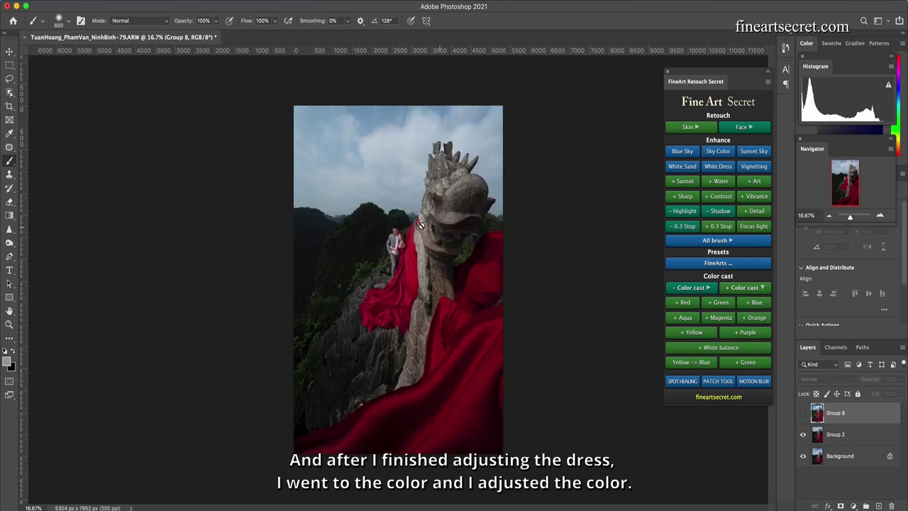
left_click(803, 413)
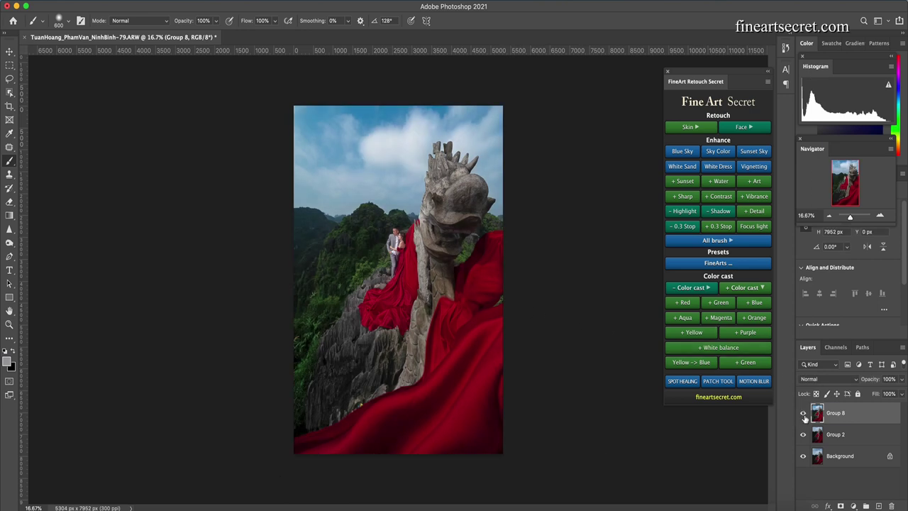
left_click(803, 414)
left_click(803, 413)
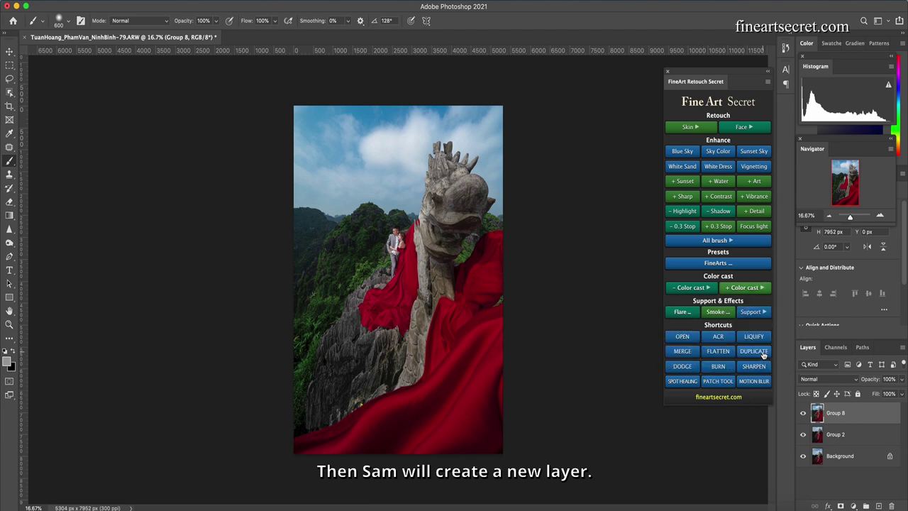
- Duplicate Group 8 and burn the dragon and parts of the dress at Midtones, 10%
left_click(761, 352)
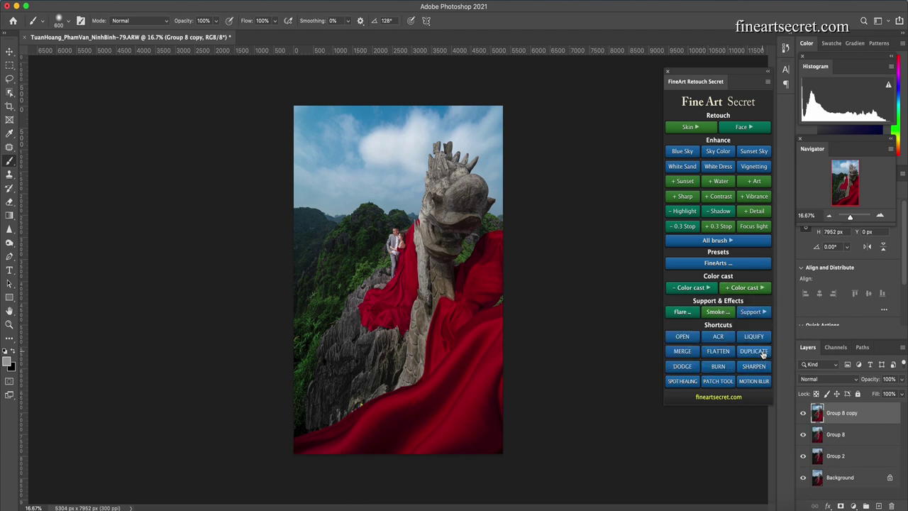
left_click(715, 368)
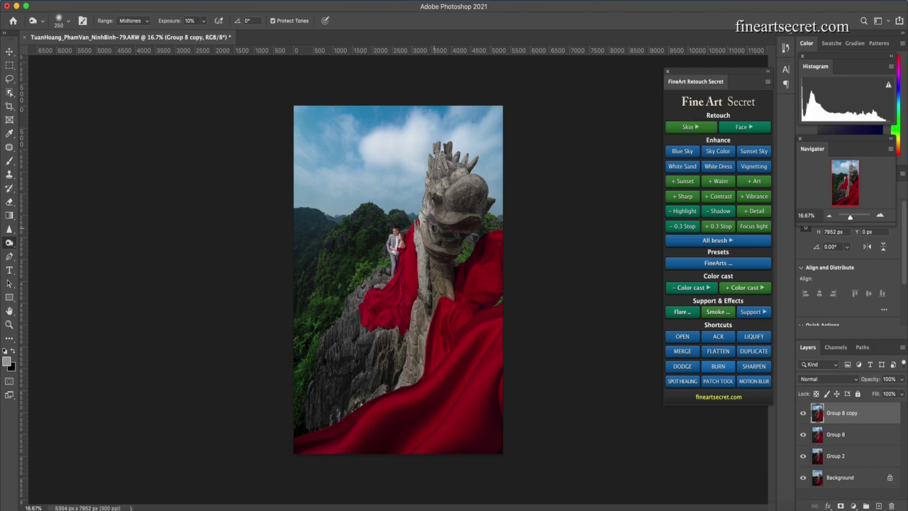
key("bracketright")
key("bracketright")
key("bracketright")
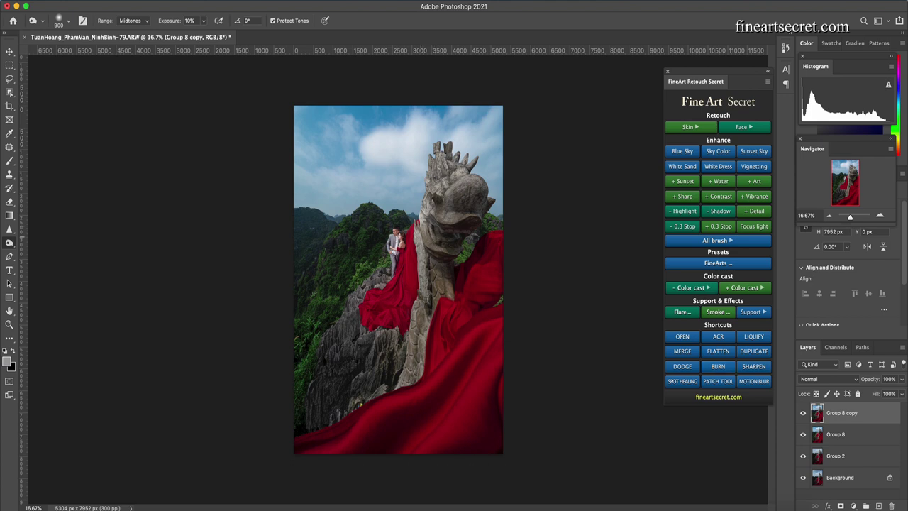
key("bracketright")
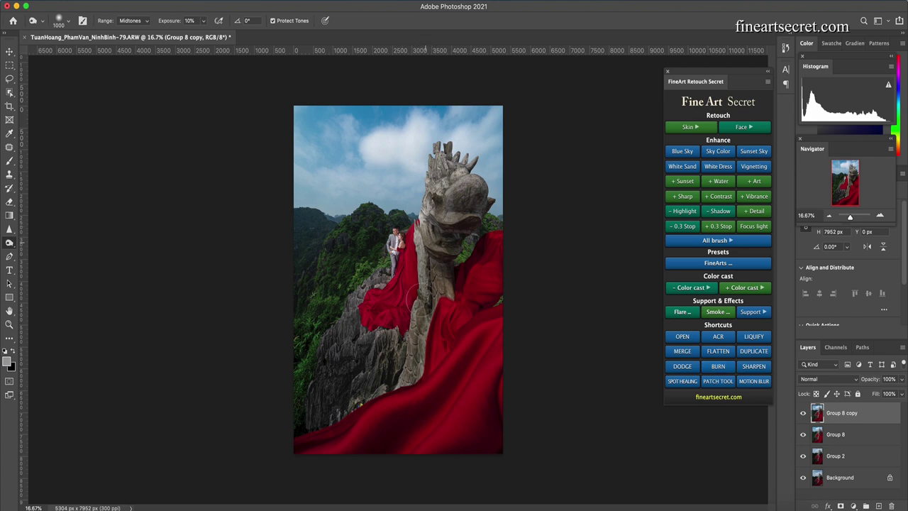
key("bracketleft")
key("bracketleft")
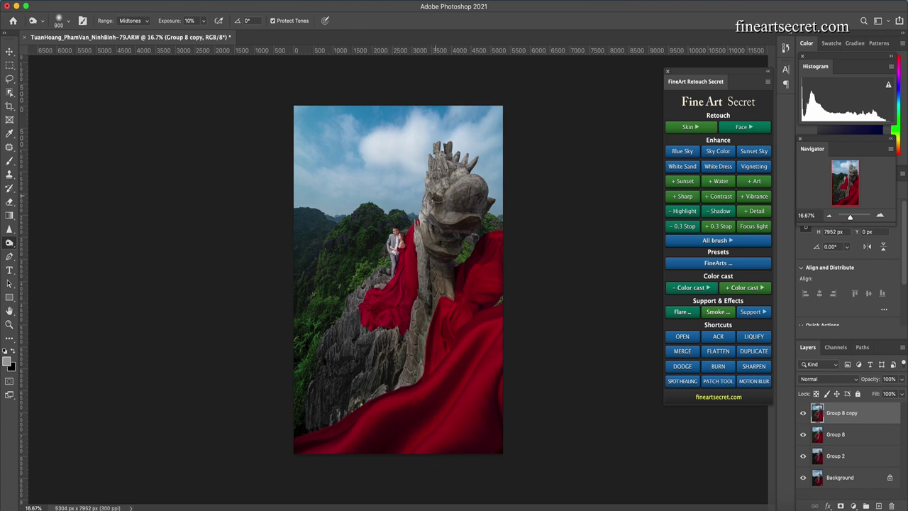
key("bracketleft")
key("bracketleft")
key("bracketleft")
key("bracketleft")
key("bracketleft")
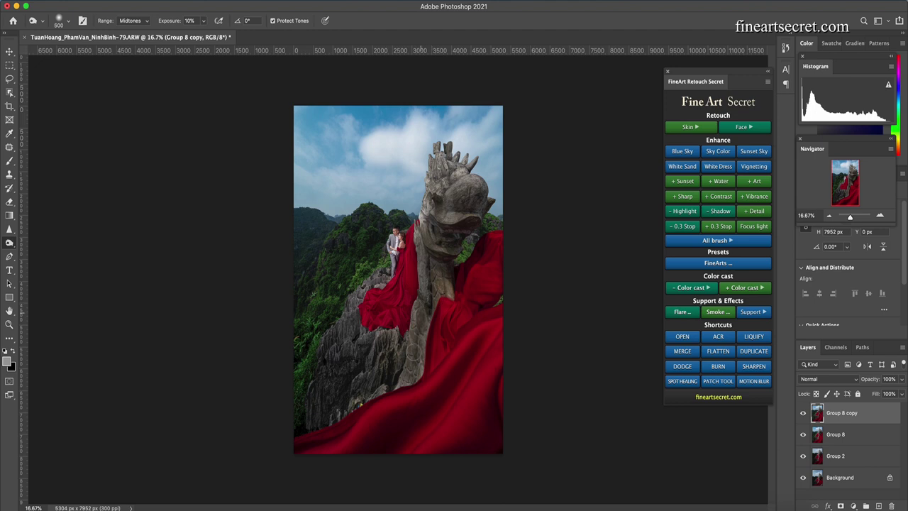
key("bracketleft")
key("bracketleft")
key("bracketright")
key("bracketright")
key("bracketright")
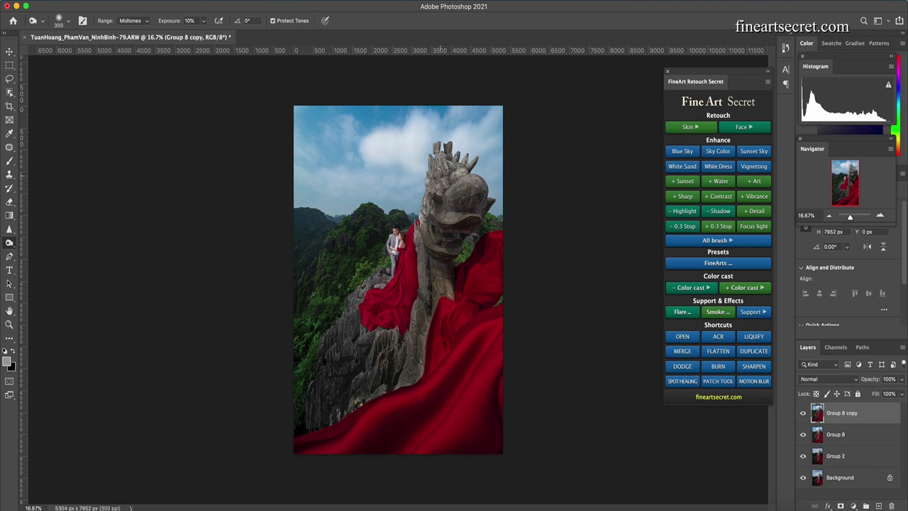
key("bracketright")
key("bracketright")
key("bracketright")
key("bracketright")
key("bracketright")
key("bracketleft")
key("bracketleft")
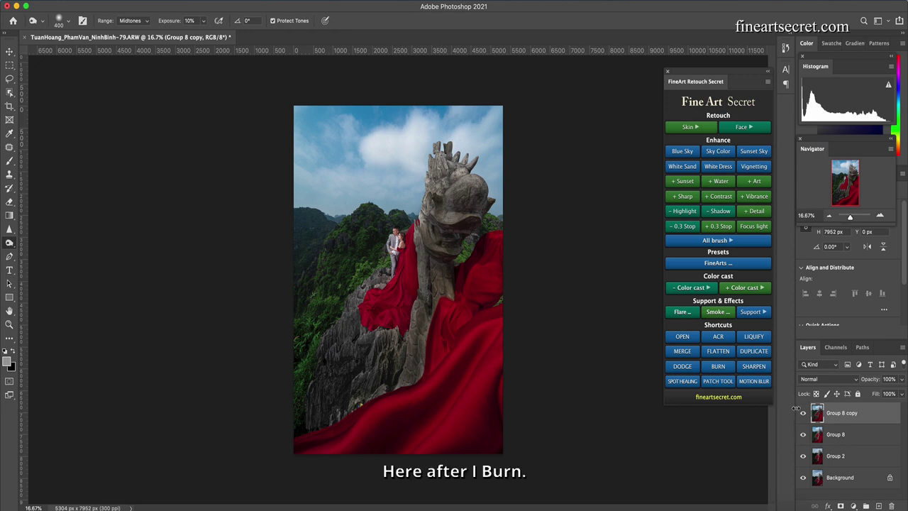
- Compare Group 8 copy's darkening against the original, then duplicate the darkened layer
left_click(803, 414)
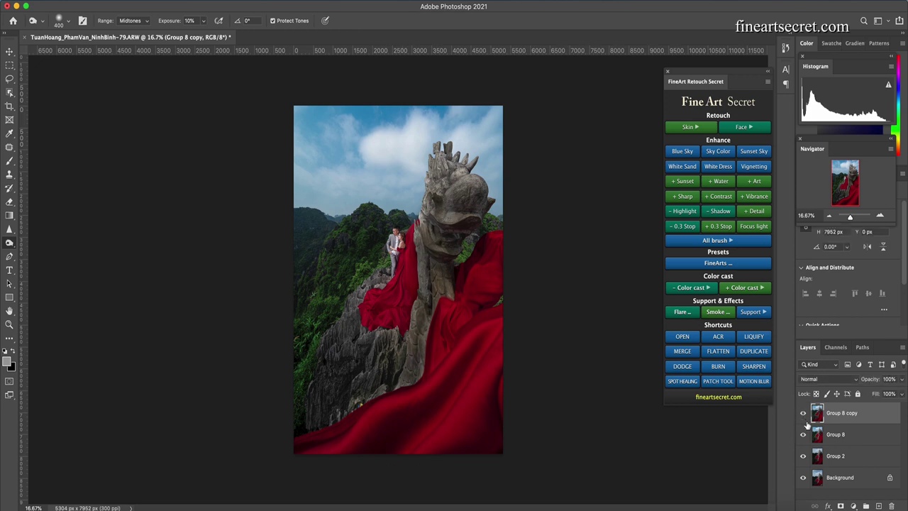
left_click(802, 414)
left_click(803, 414)
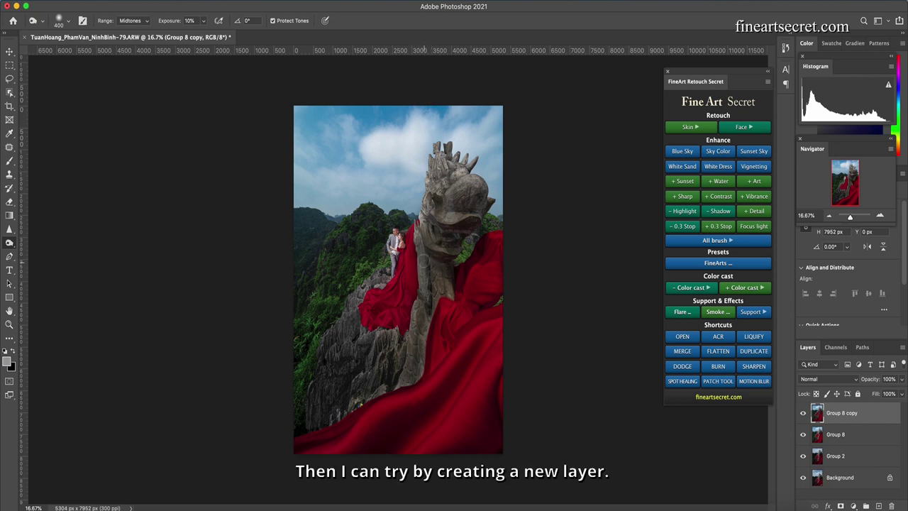
left_click(670, 352)
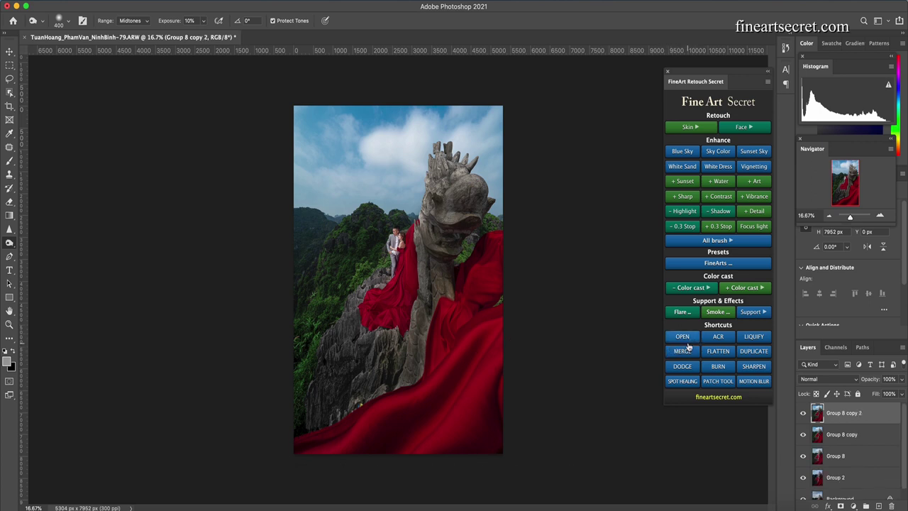
- Merge the two Group 8 copies into Group 9 and duplicate the result
left_click(850, 439, "shift")
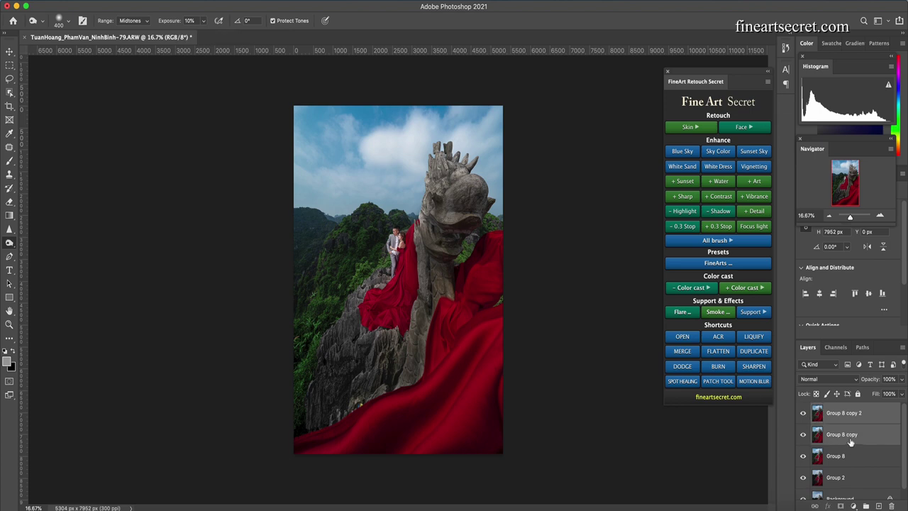
key("super+g")
key("super+e")
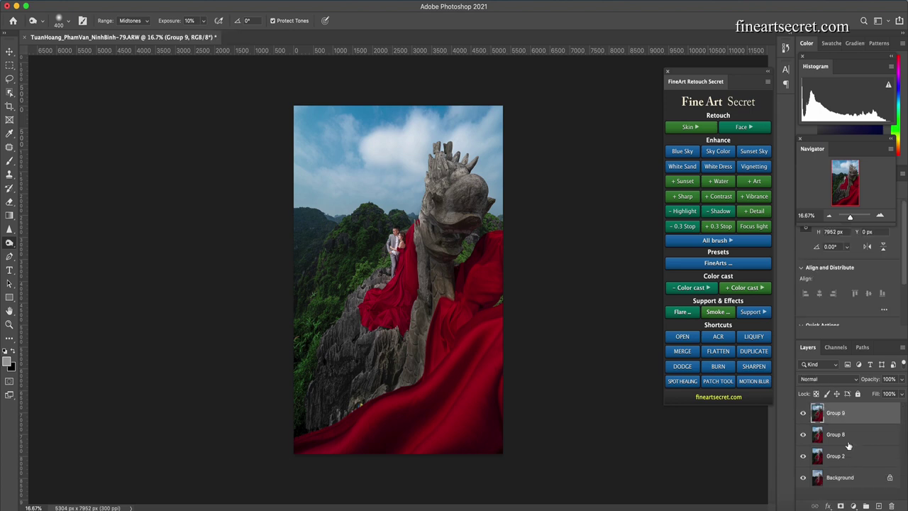
key("super+j")
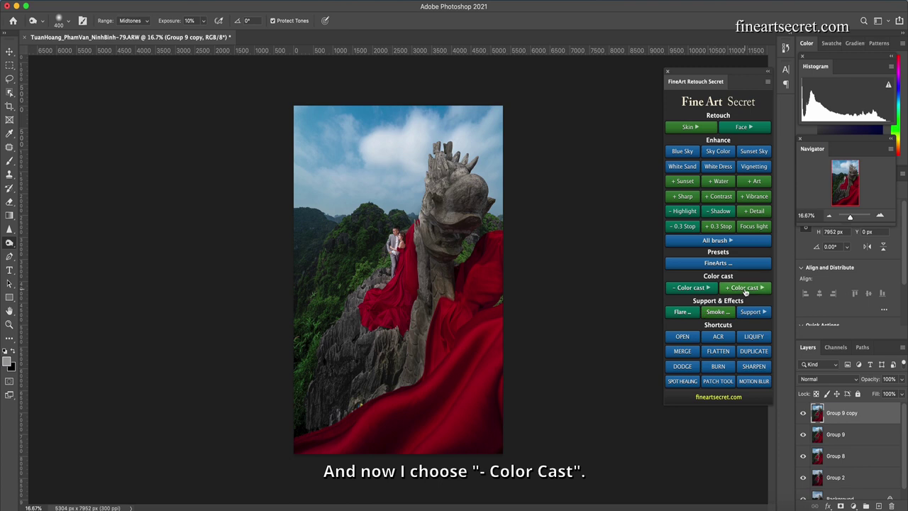
- Apply a Color cast - Yellow correction and compare the dragon with and without it
left_click(692, 288)
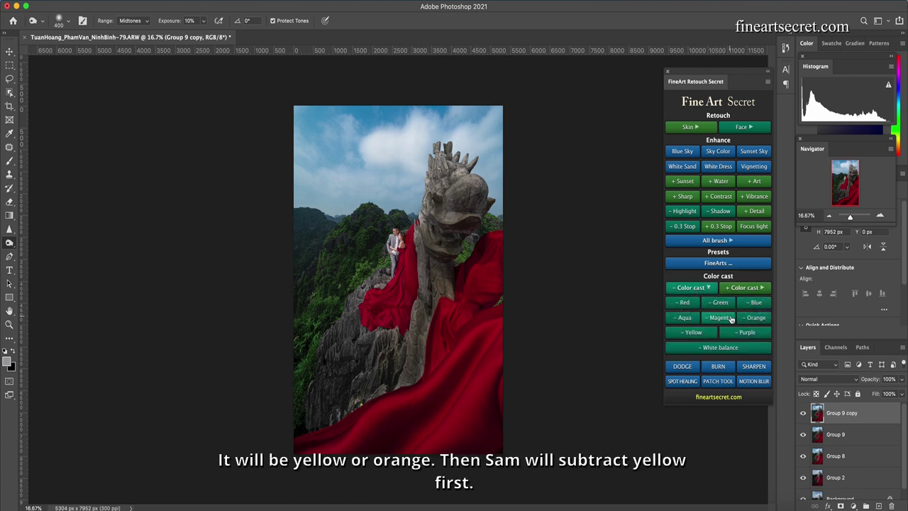
left_click(700, 335)
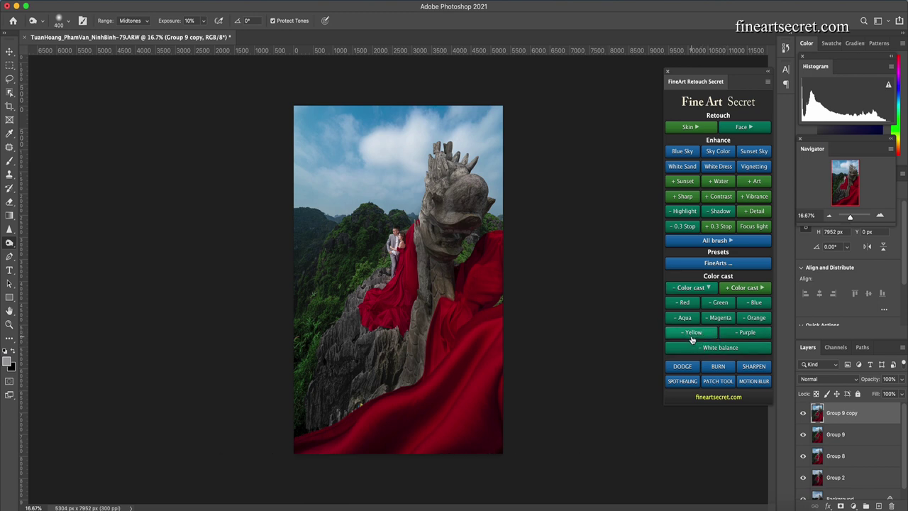
left_click(692, 336)
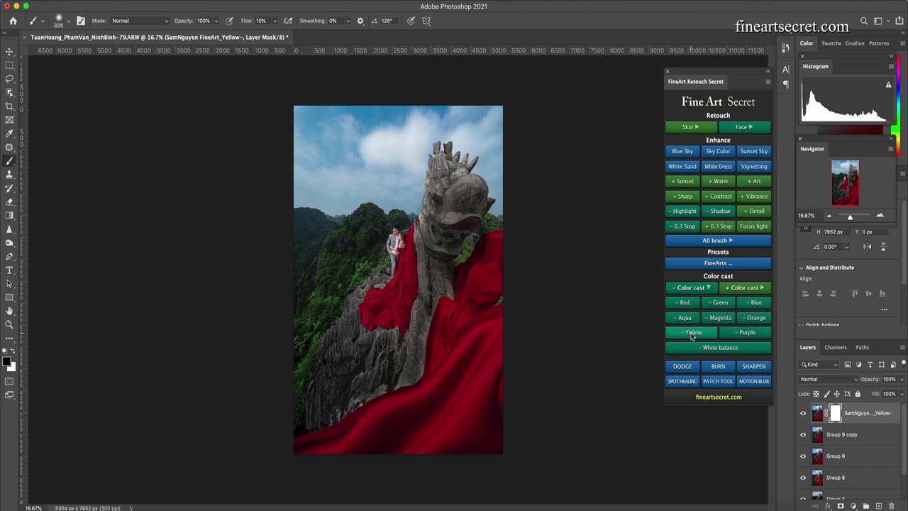
left_click(802, 412)
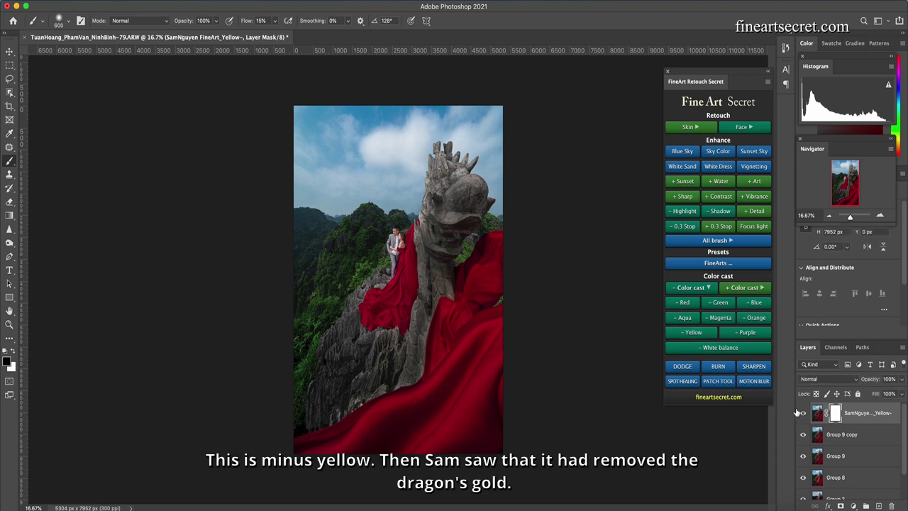
left_click(803, 412)
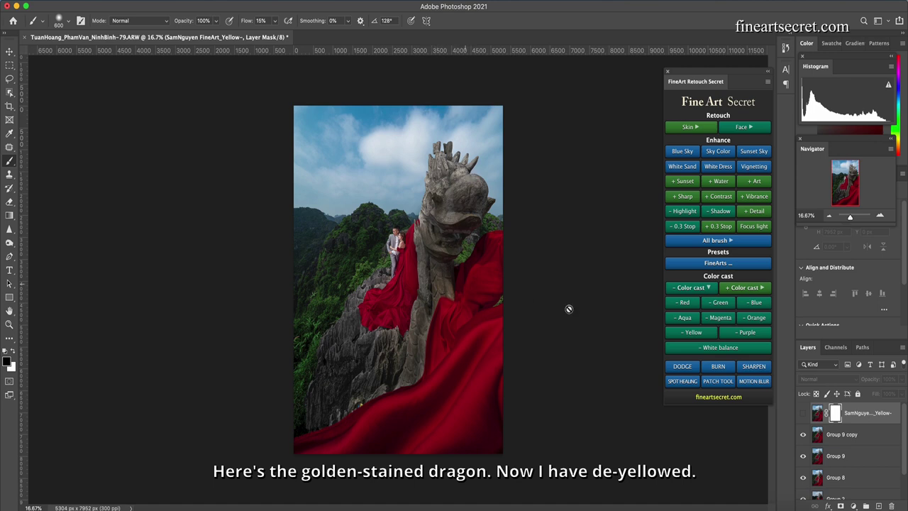
left_click(802, 412)
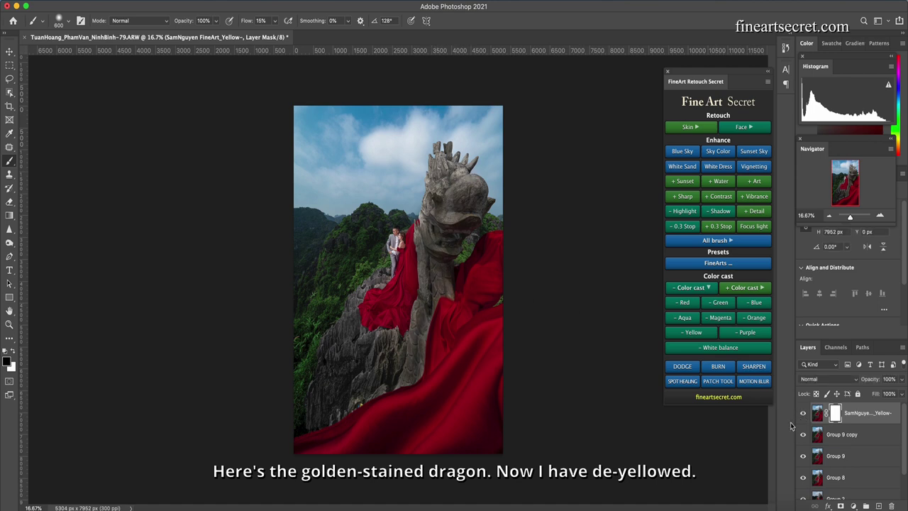
left_click(802, 413)
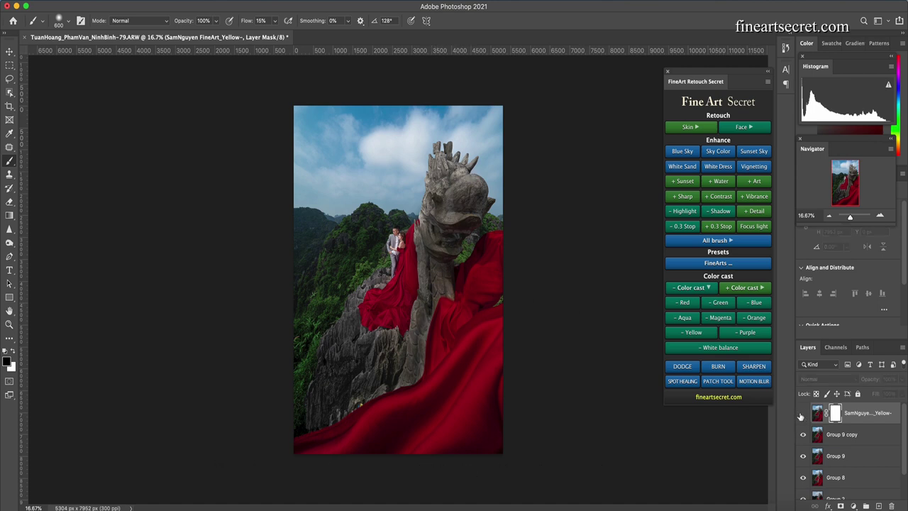
left_click(802, 413)
left_click(802, 414)
left_click(802, 413)
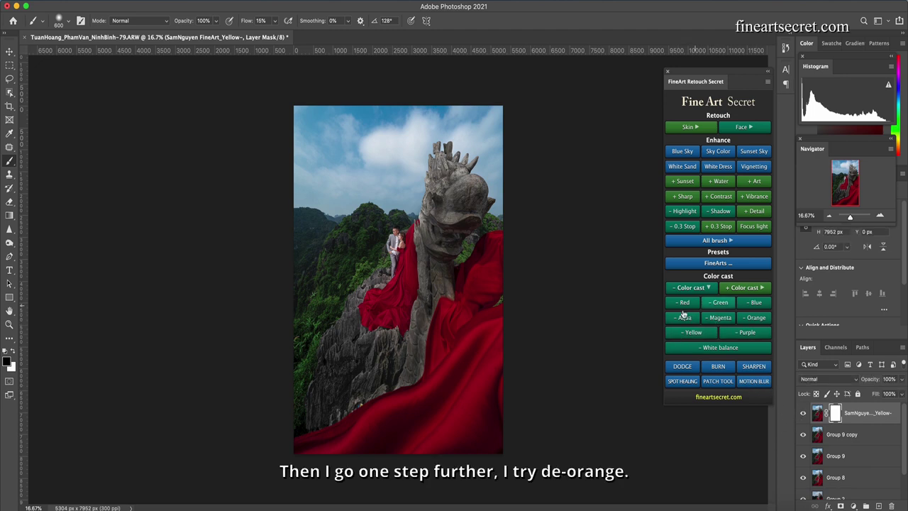
- Try a - Orange correction, compare it, then delete that layer
left_click(750, 319)
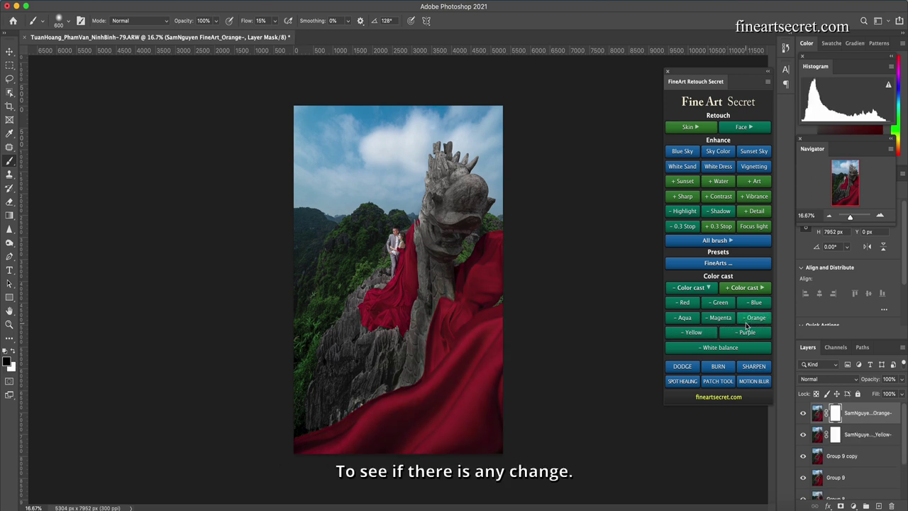
left_click(802, 412)
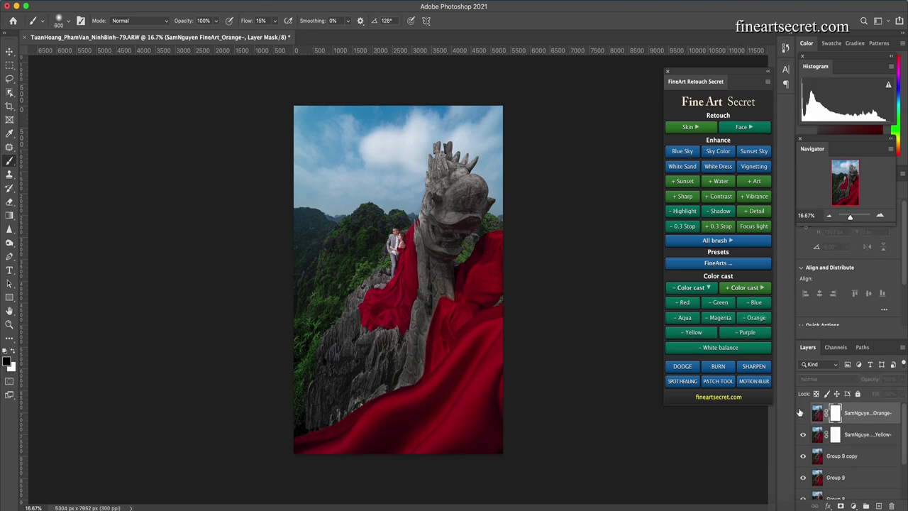
left_click(802, 412)
left_click(803, 412)
left_click(846, 413)
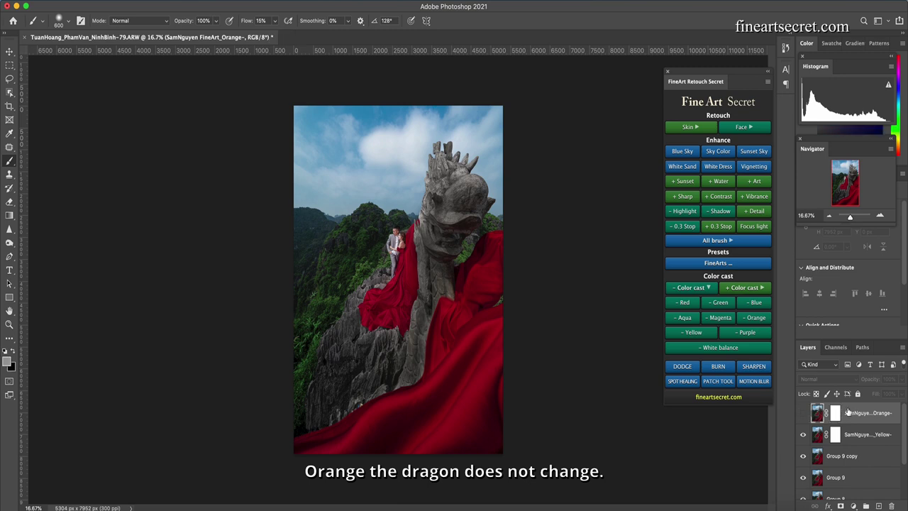
key("Delete")
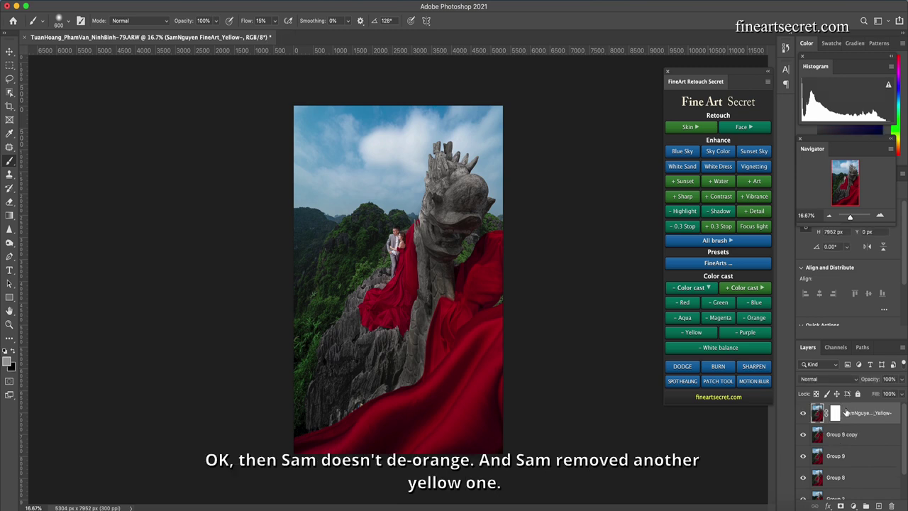
- Add a second - Yellow pass, then group and merge both de-yellow layers into Group 10
left_click(691, 333)
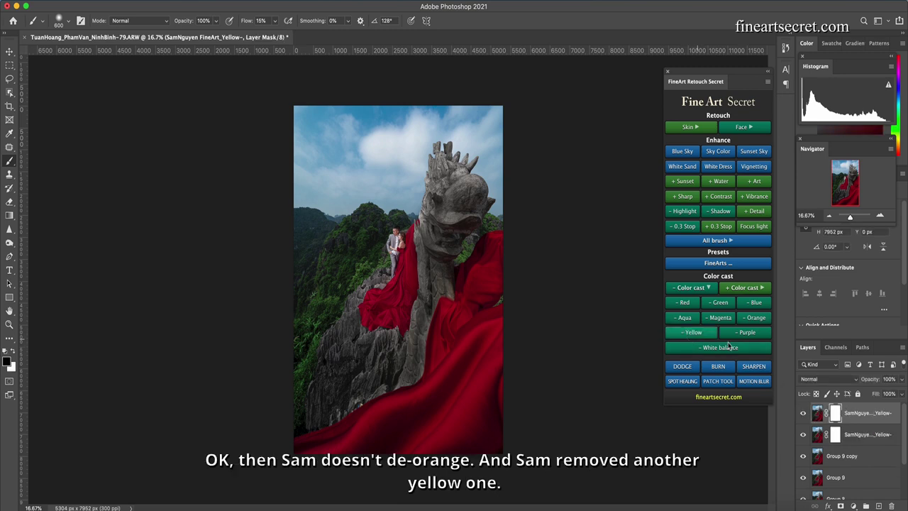
left_click(802, 413)
left_click(802, 413)
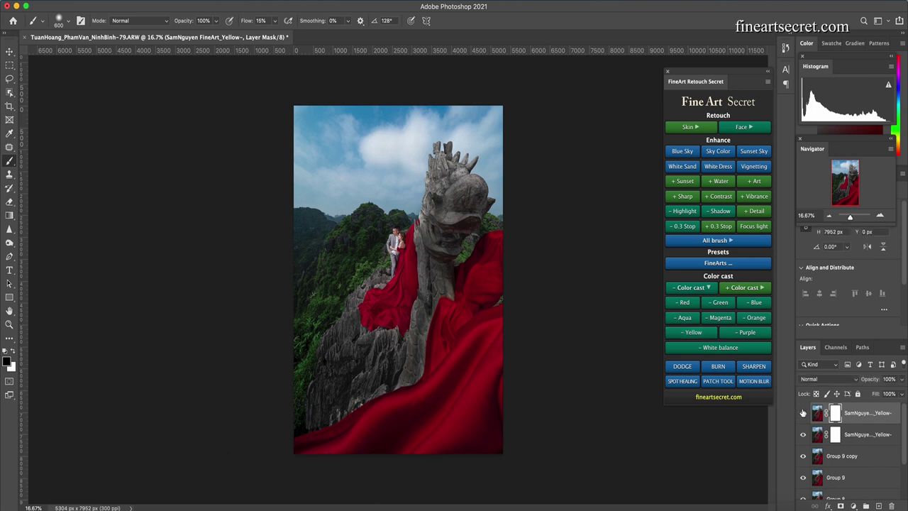
left_click(858, 434, "shift")
key("super+g")
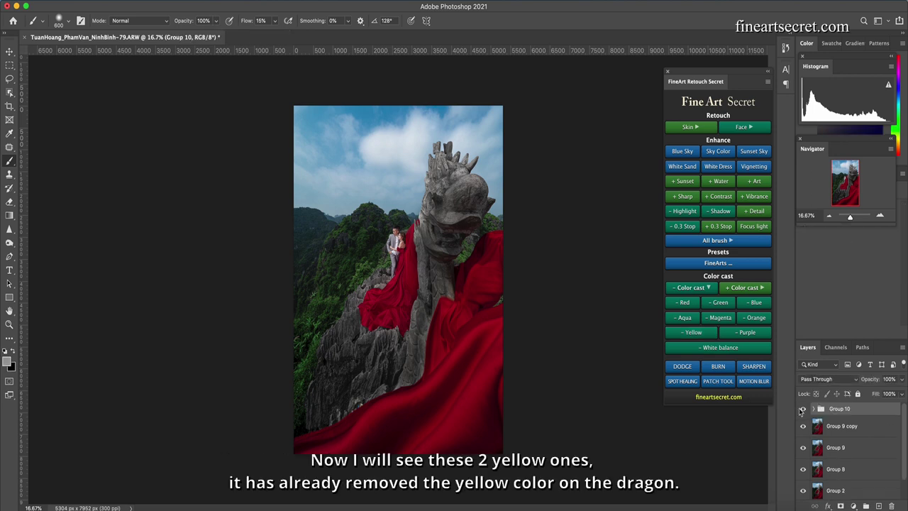
left_click(803, 408)
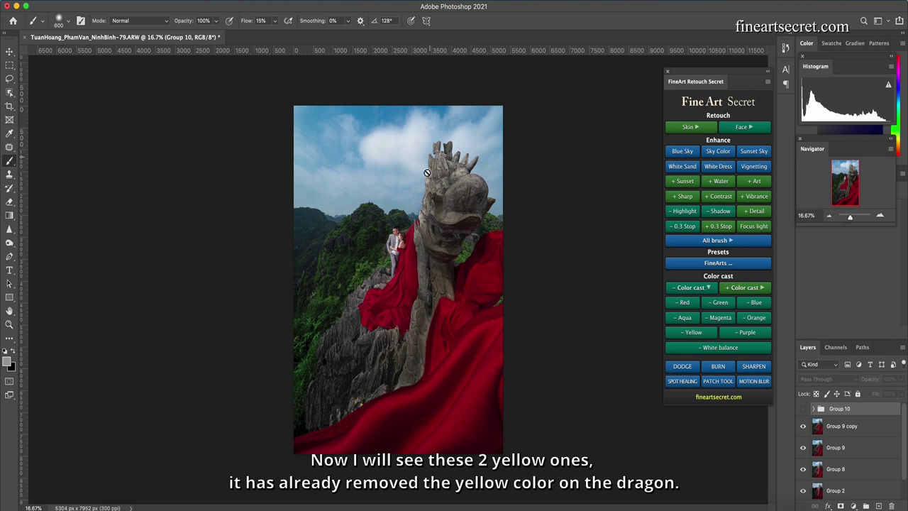
left_click(803, 408)
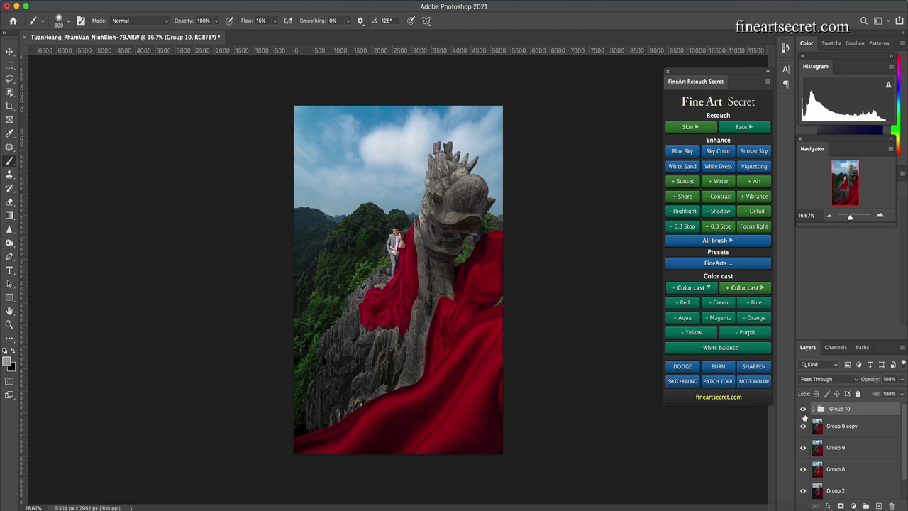
key("super+e")
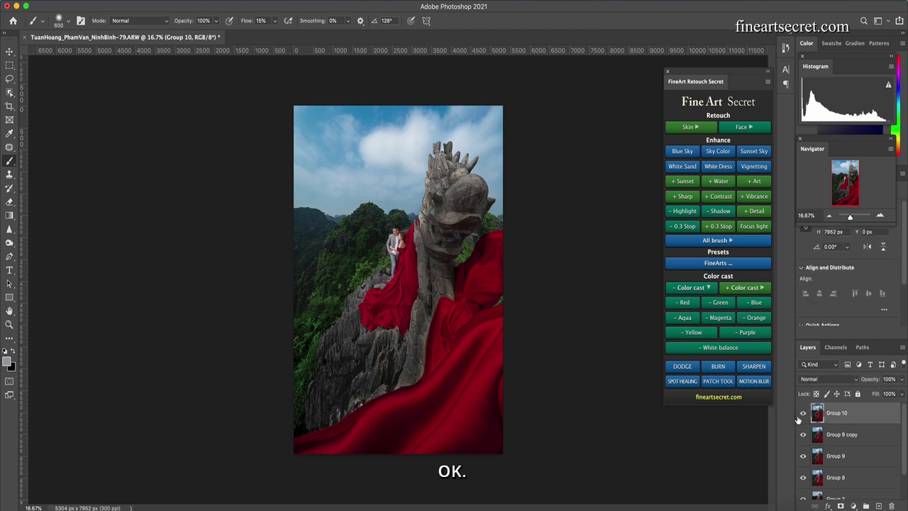
- Group Group 10 with Group 9 copy, merge them into Group 11, and compare
left_click(851, 440, "shift")
key("super+g")
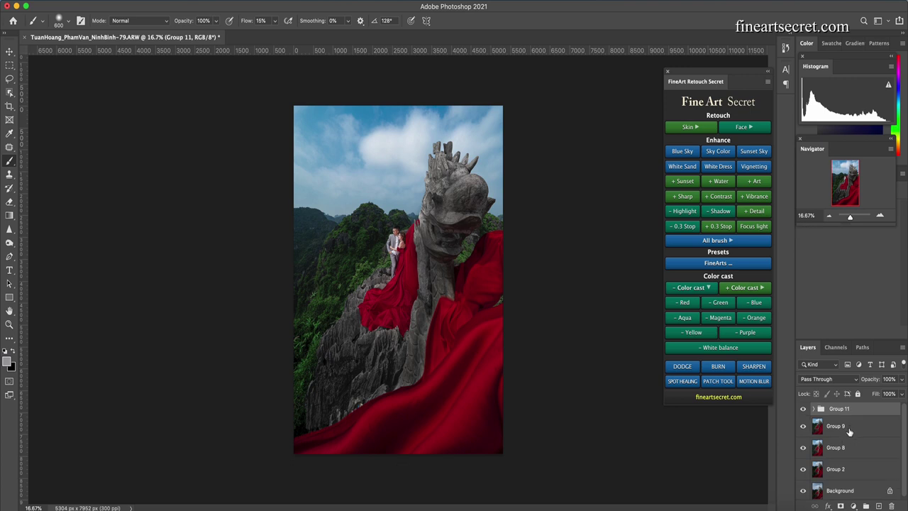
key("super+e")
left_click(802, 414)
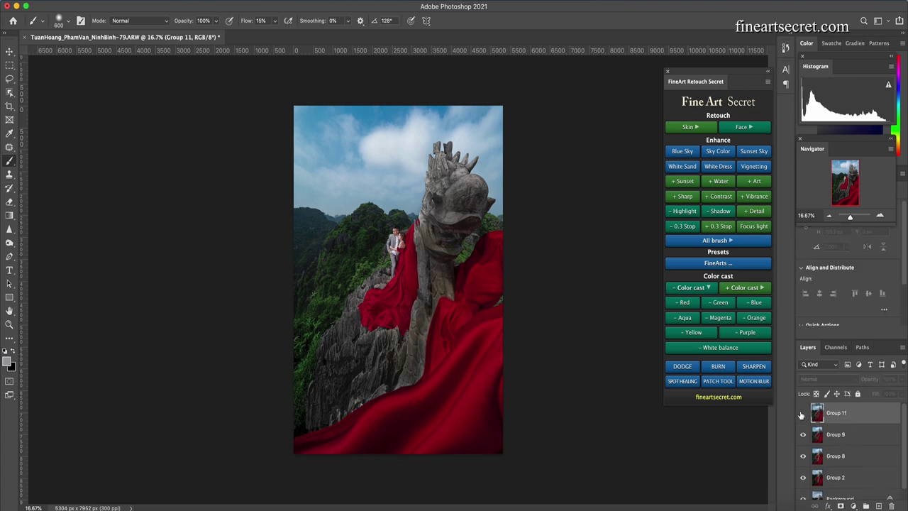
left_click(802, 414)
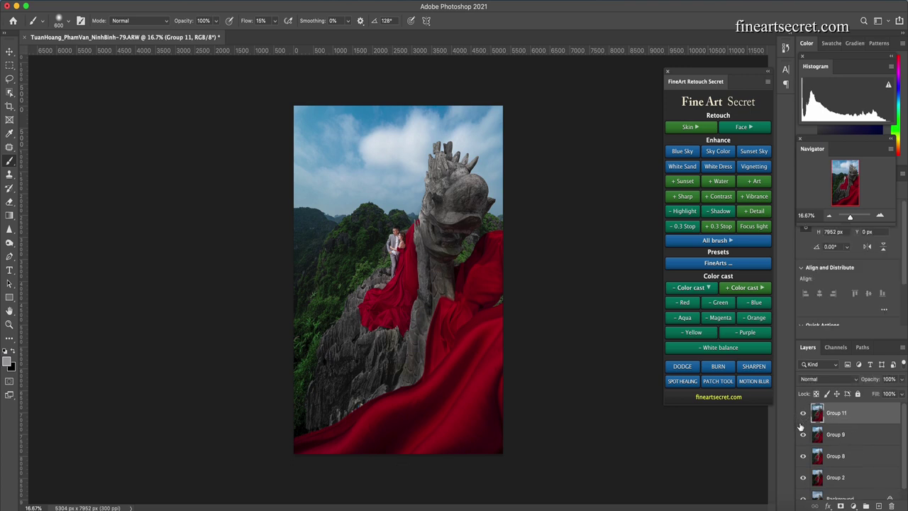
left_click(802, 414)
left_click(803, 415)
- Group Group 11 with Group 9 into Group 12 and compare the darker dragon
left_click(838, 439, "shift")
key("ctrl+g")
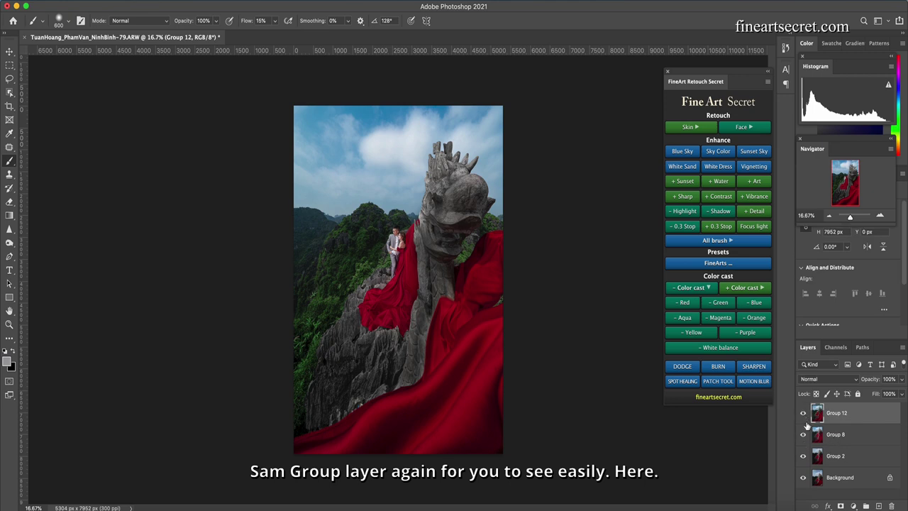
left_click(805, 420)
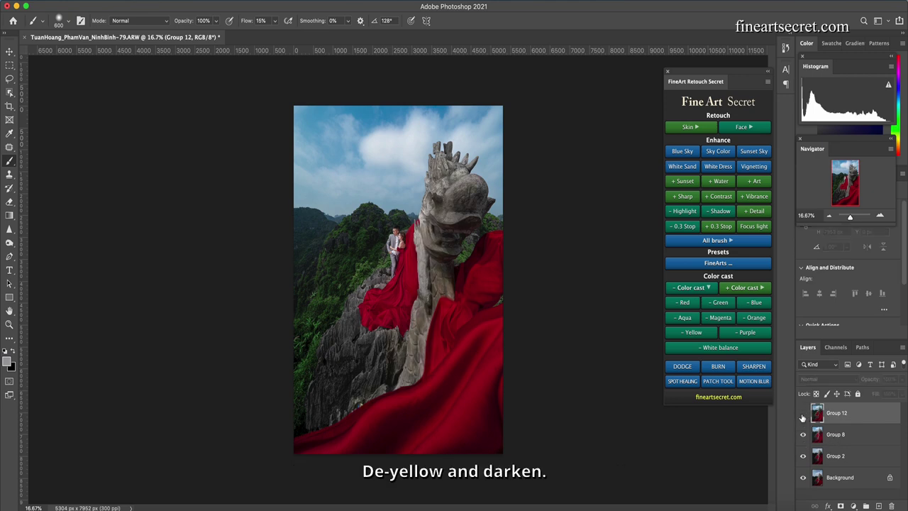
left_click(802, 417)
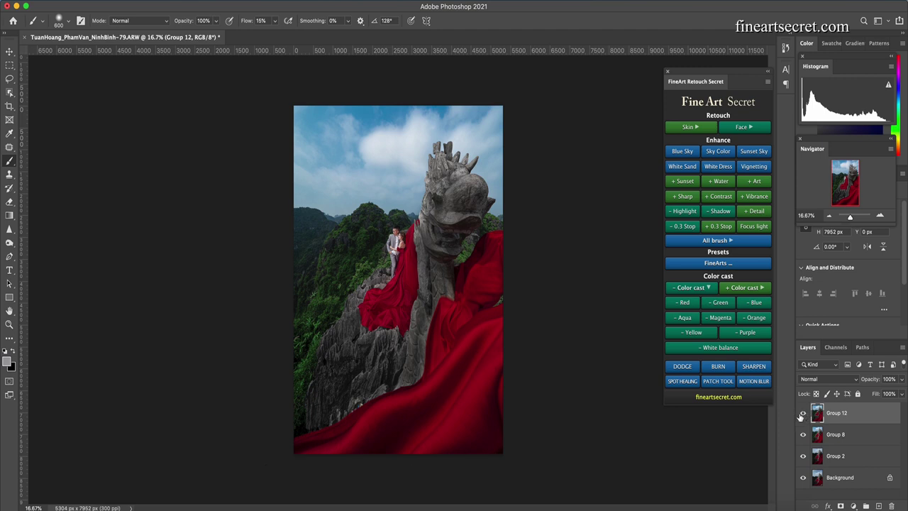
- Duplicate Group 12 and add a masked brush-on detail-enhancing layer
key("super+j")
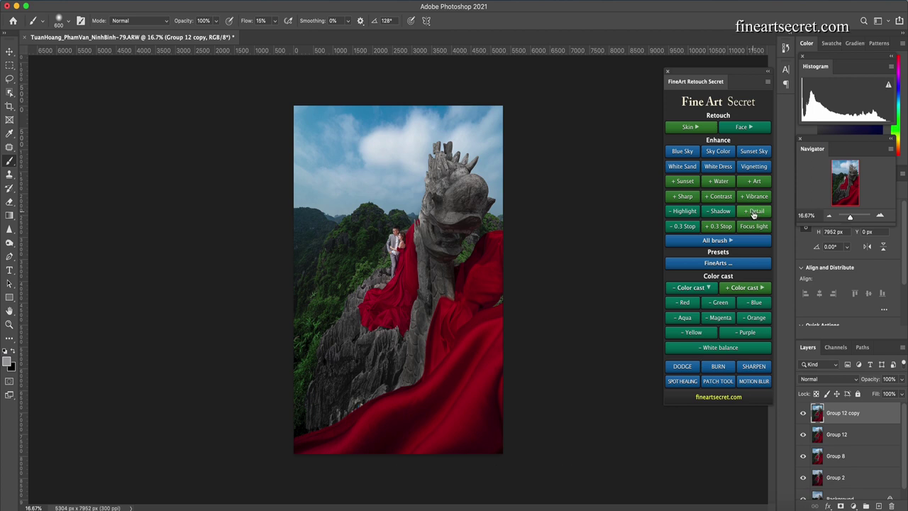
left_click(720, 240)
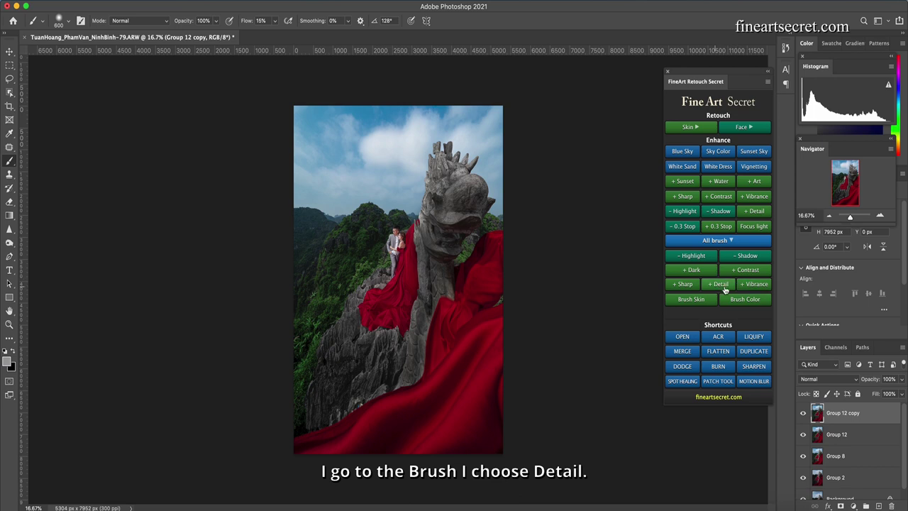
left_click(721, 284)
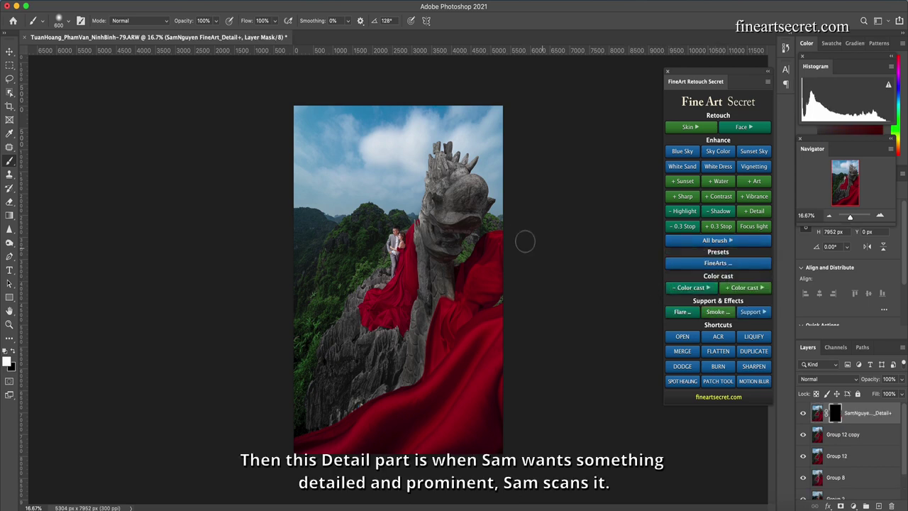
- Paint detail onto the dragon's face, red fabric and green hillside at brush sizes 700–1800
key("bracketright")
key("bracketright")
key("bracketright")
key("bracketright")
key("bracketright")
key("bracketright")
mouse_move(443, 239)
left_mouse_down()
mouse_move(439, 271)
mouse_move(445, 262)
mouse_move(419, 360)
mouse_move(491, 273)
left_mouse_up()
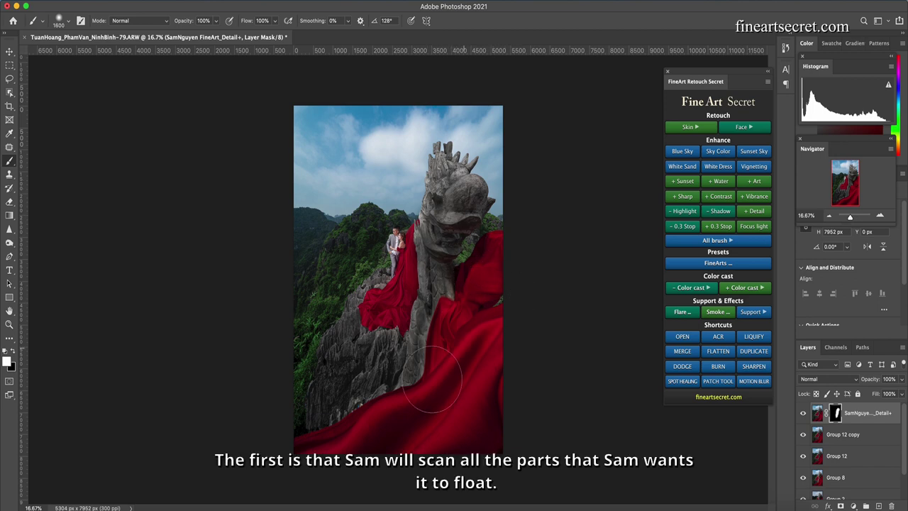
key("bracketright")
key("bracketright")
key("bracketright")
key("bracketright")
key("bracketright")
mouse_move(490, 364)
left_mouse_down()
mouse_move(400, 366)
mouse_move(422, 271)
mouse_move(380, 307)
left_mouse_up()
key("bracketleft")
key("bracketleft")
key("bracketleft")
key("bracketleft")
key("bracketleft")
key("bracketleft")
key("bracketleft")
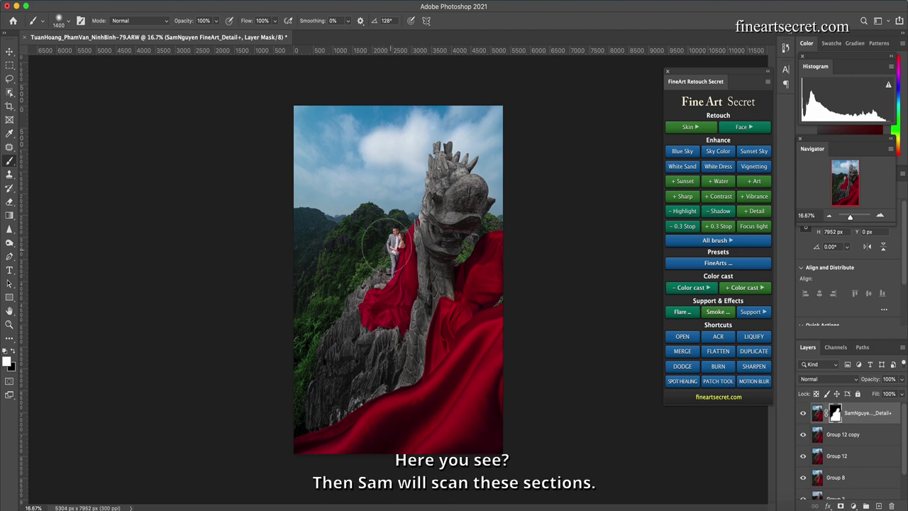
mouse_move(367, 245)
left_mouse_down()
mouse_move(302, 355)
mouse_move(355, 248)
left_mouse_up()
key("bracketleft")
key("bracketleft")
key("bracketright")
key("bracketright")
key("bracketright")
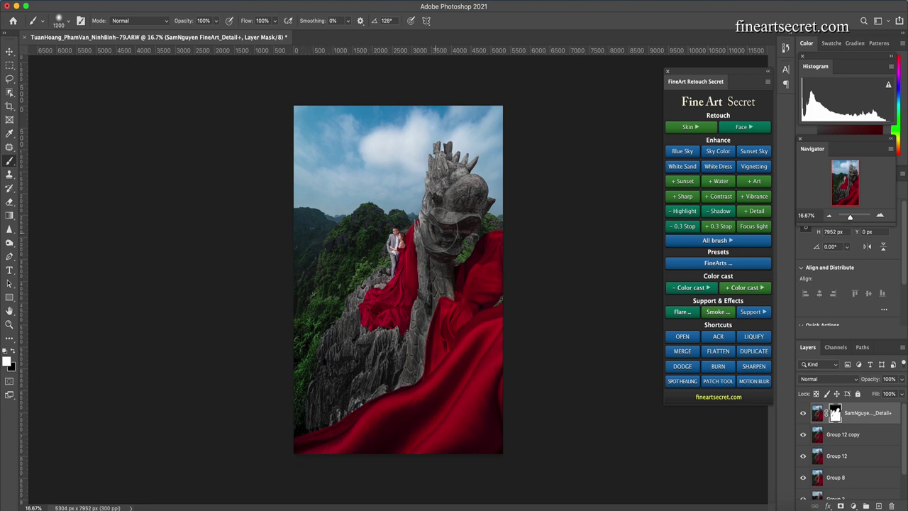
key("bracketleft")
key("bracketleft")
key("bracketleft")
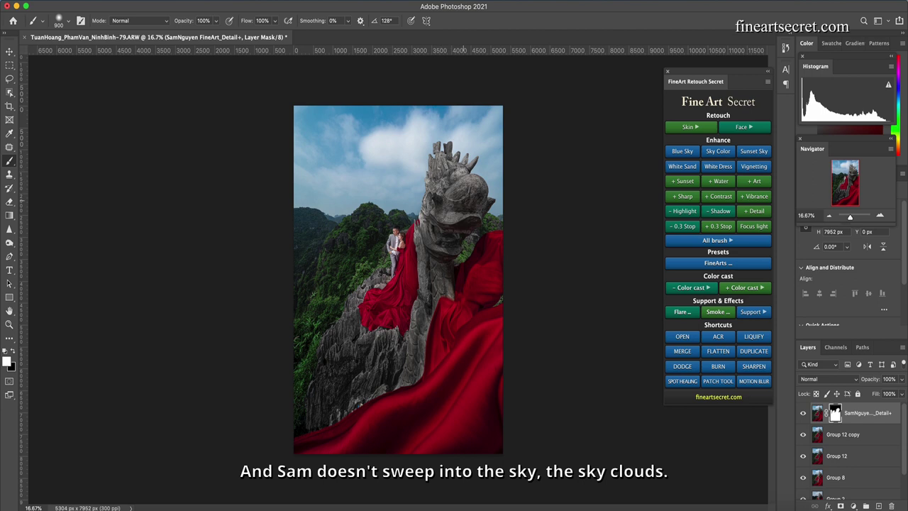
key("bracketleft")
key("bracketleft")
key("bracketleft")
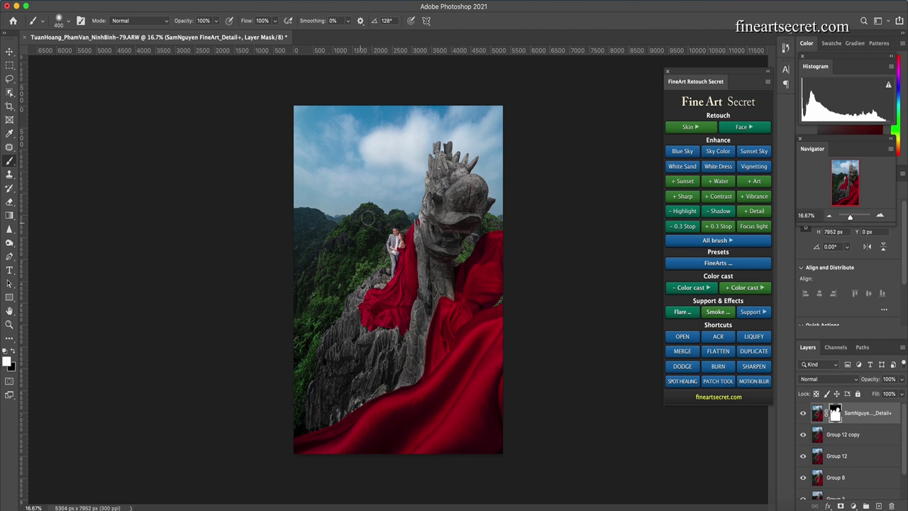
key("bracketright")
- Compare the detail layer before and after, then stack a second Detail+ layer on top
left_click(804, 413)
left_click(803, 413)
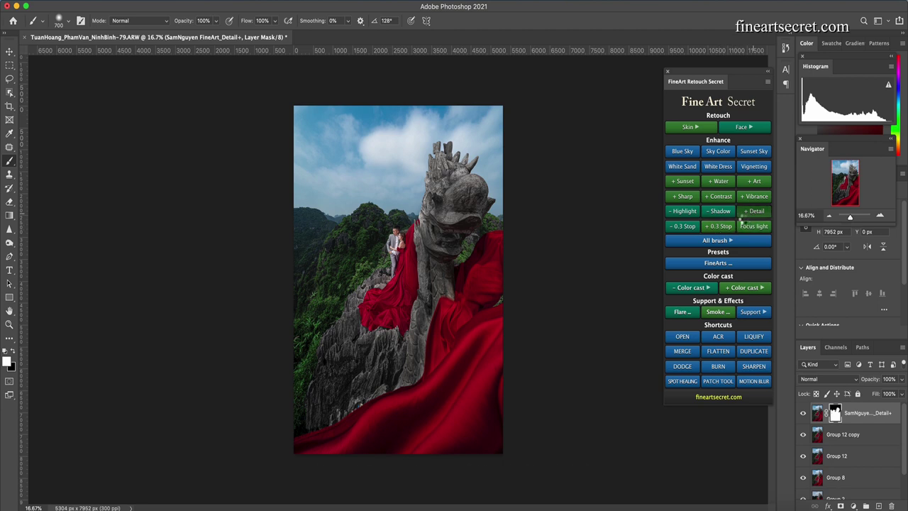
left_click(741, 213)
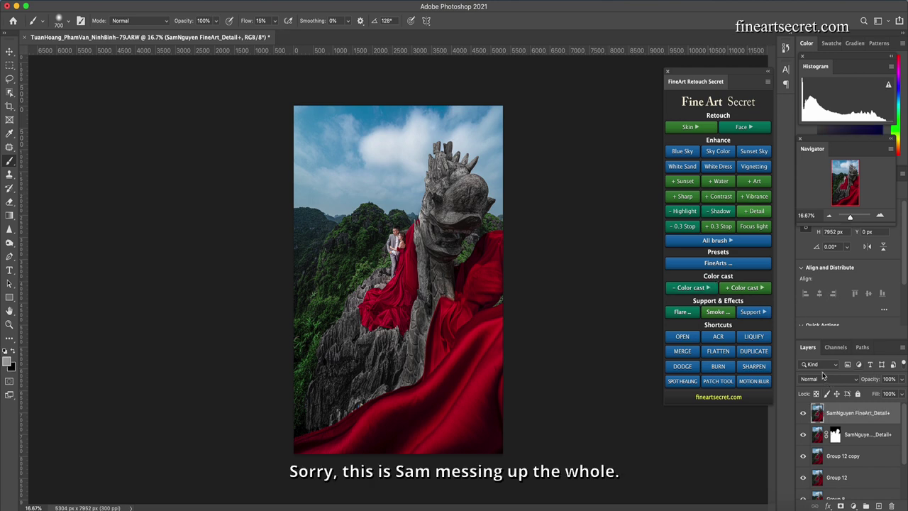
- Paint extra detail onto the dragon and rock lines on the Detail+ layer mask, resizing the brush as needed
left_click(718, 240)
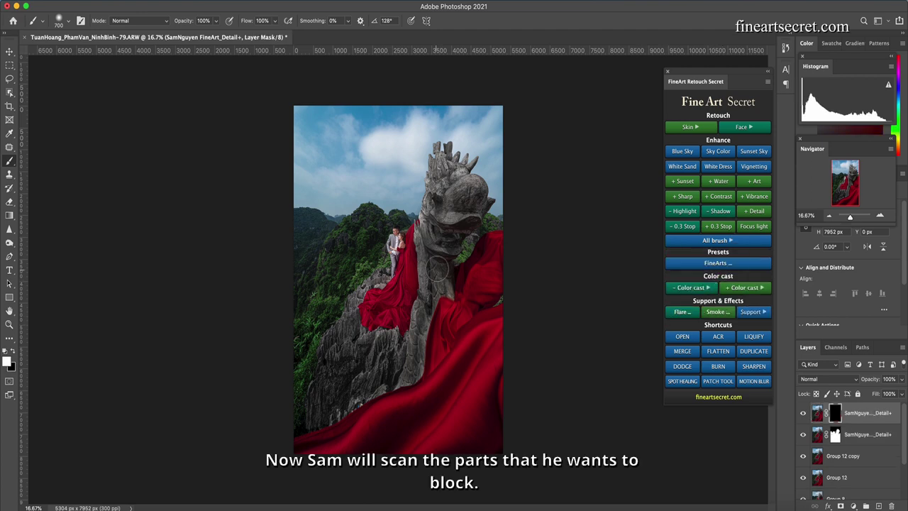
key("bracketleft")
key("bracketleft")
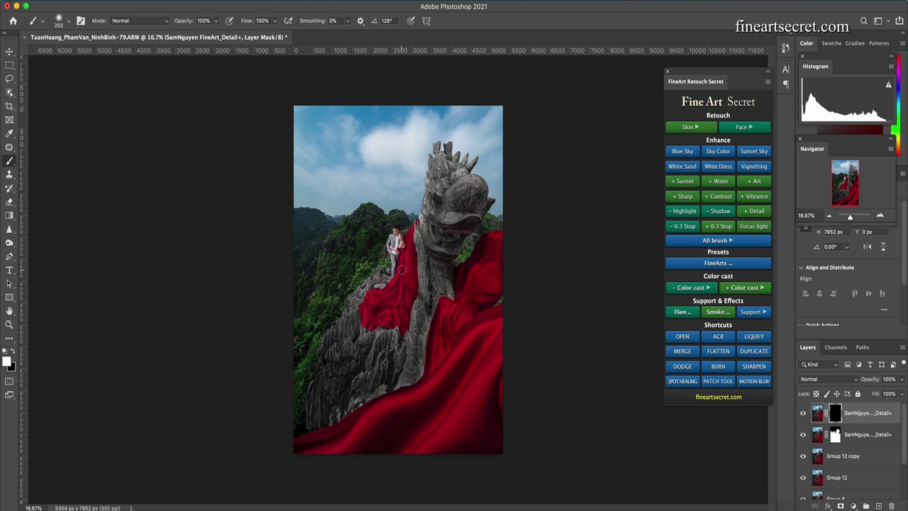
key("bracketleft")
key("bracketleft")
key("bracketleft")
key("bracketleft")
key("bracketleft")
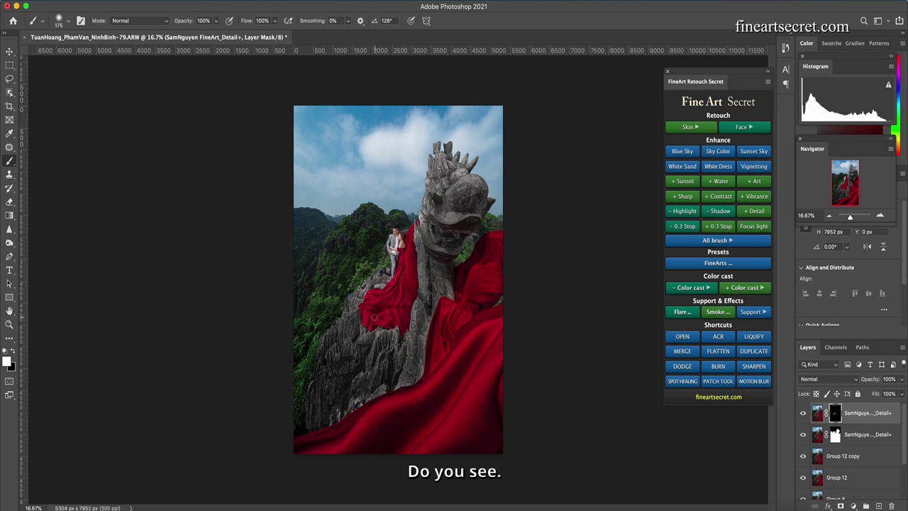
key("bracketright")
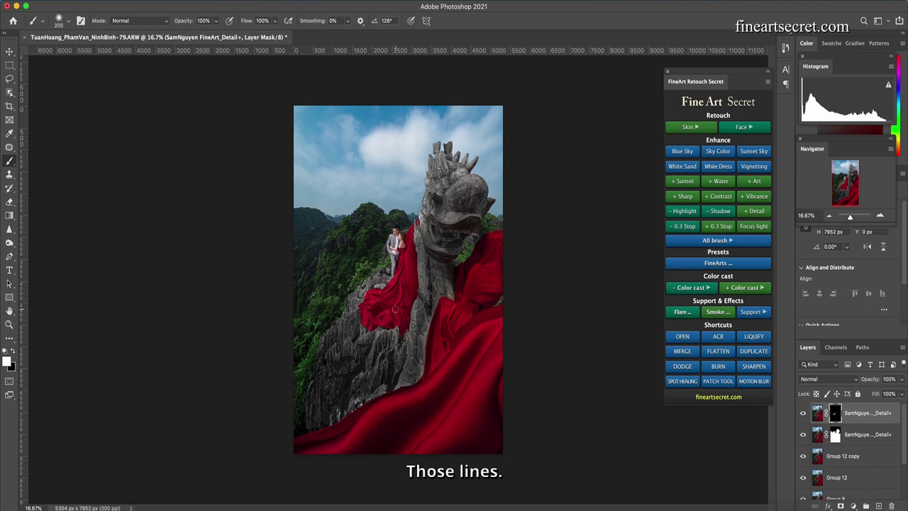
key("bracketright")
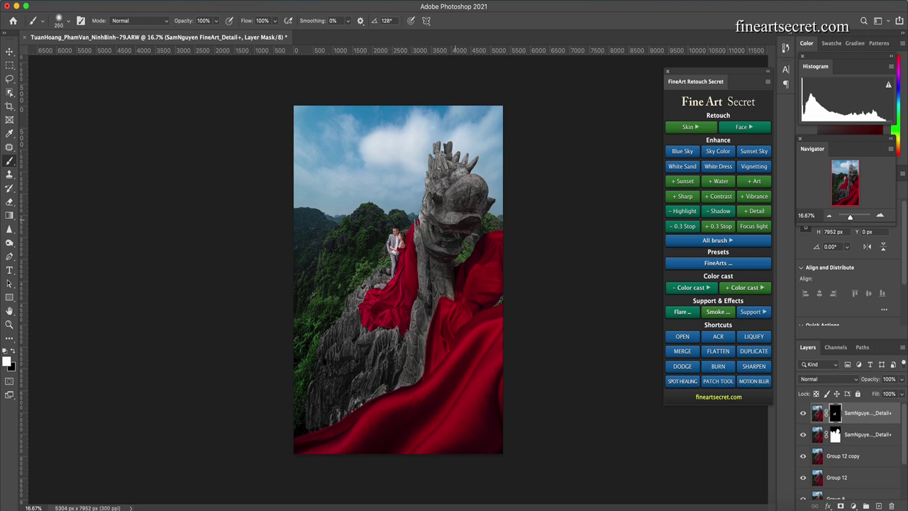
key("bracketright")
key("bracketright")
key("bracketleft")
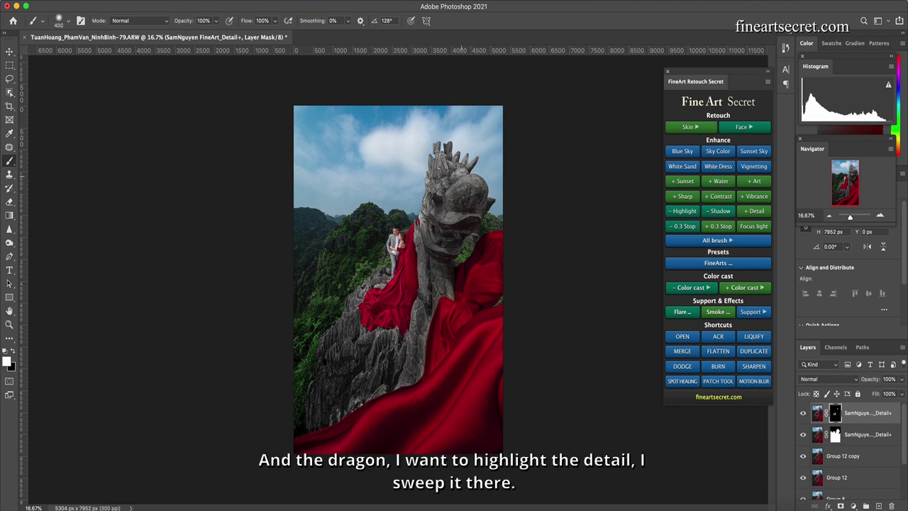
key("bracketleft")
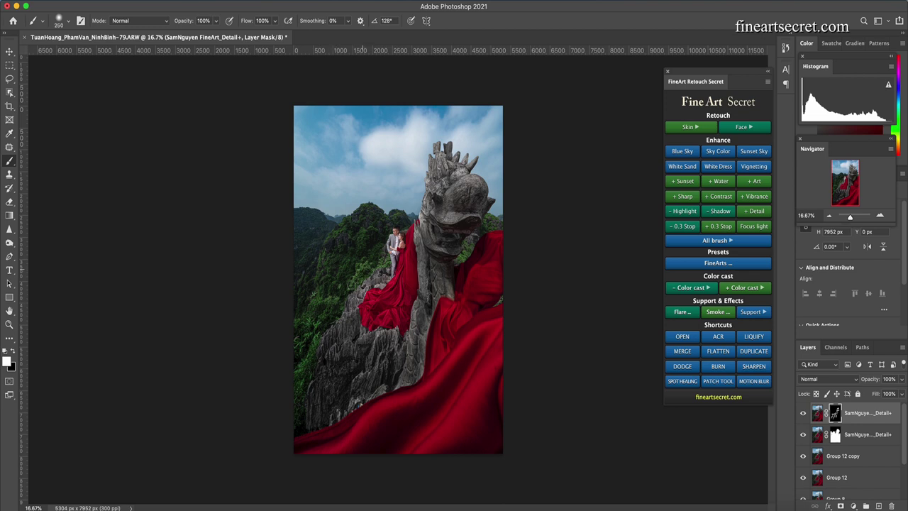
key("bracketright")
key("bracketleft")
key("bracketright")
key("bracketright")
- Compare before and after, then group both Detail+ layers into Group 13
left_click(802, 413)
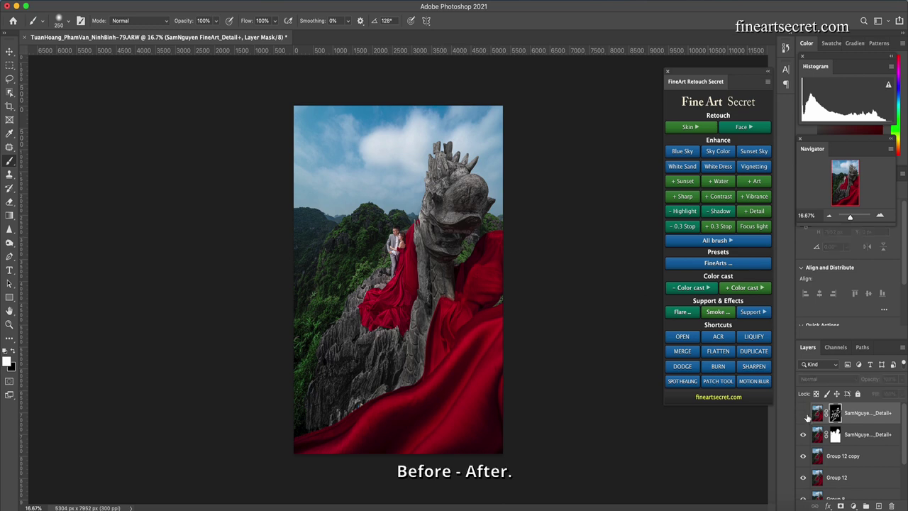
left_click(803, 415)
key("ctrl+g")
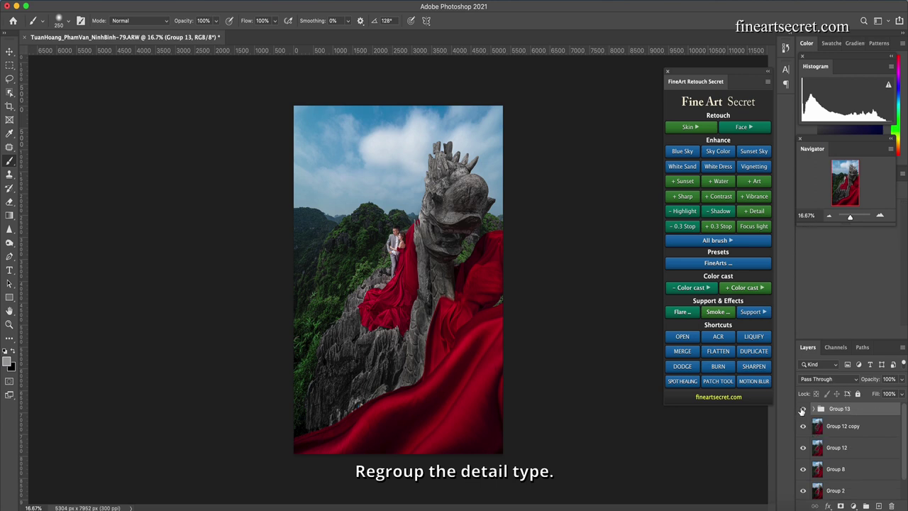
- Compare the image with and without Group 13, then merge Group 13 into one layer
left_click(803, 414)
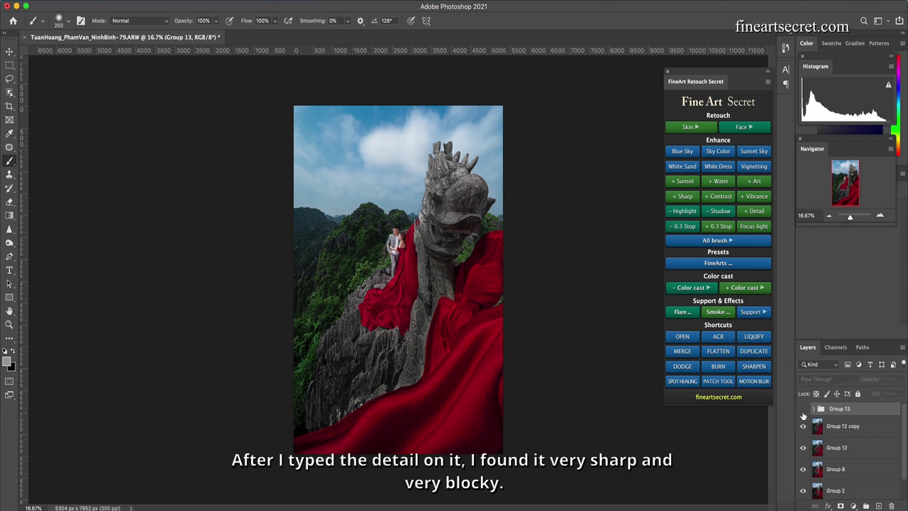
left_click(804, 411)
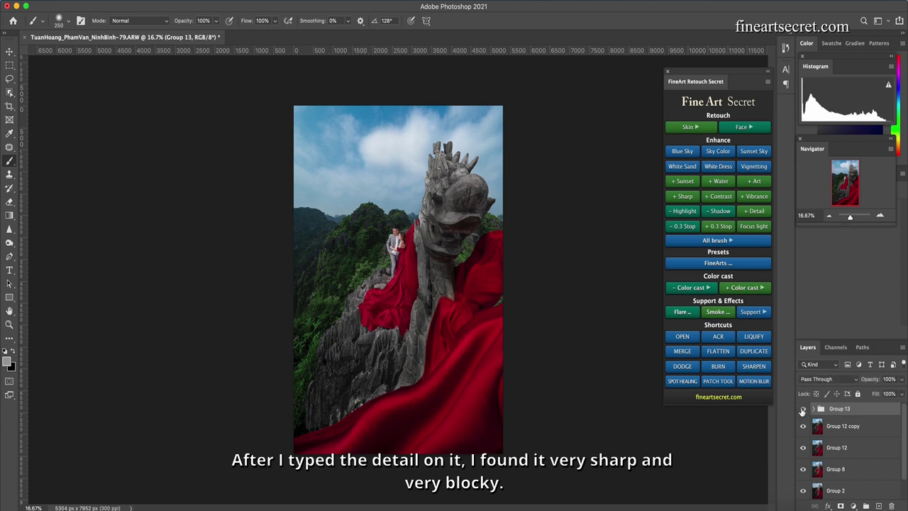
left_click(803, 410)
left_click(803, 410)
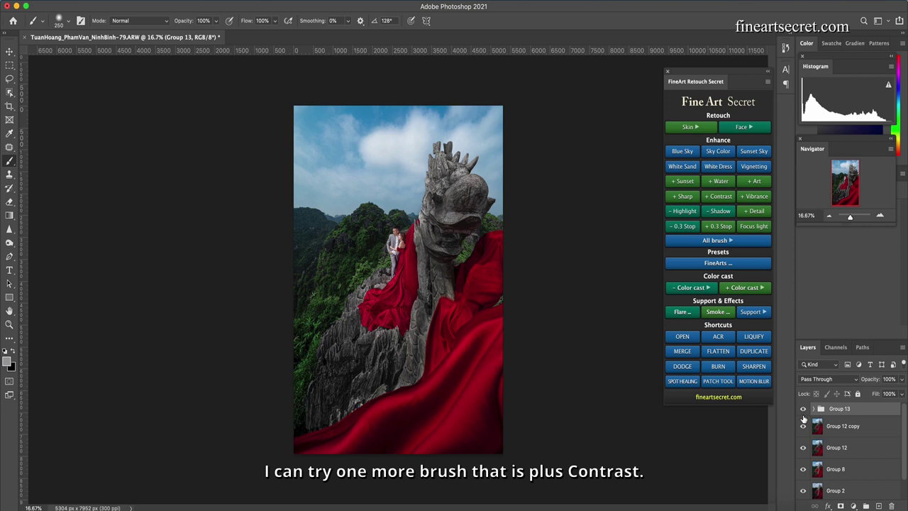
key("super+e")
- Add a masked Contrast+ layer and paint contrast onto the dress, dragon and greenery
left_click(709, 241)
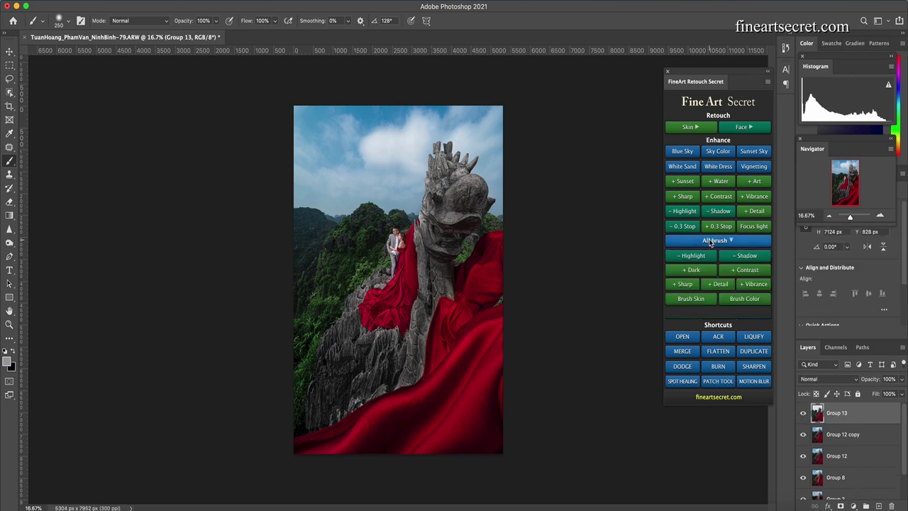
left_click(745, 274)
left_click(742, 269)
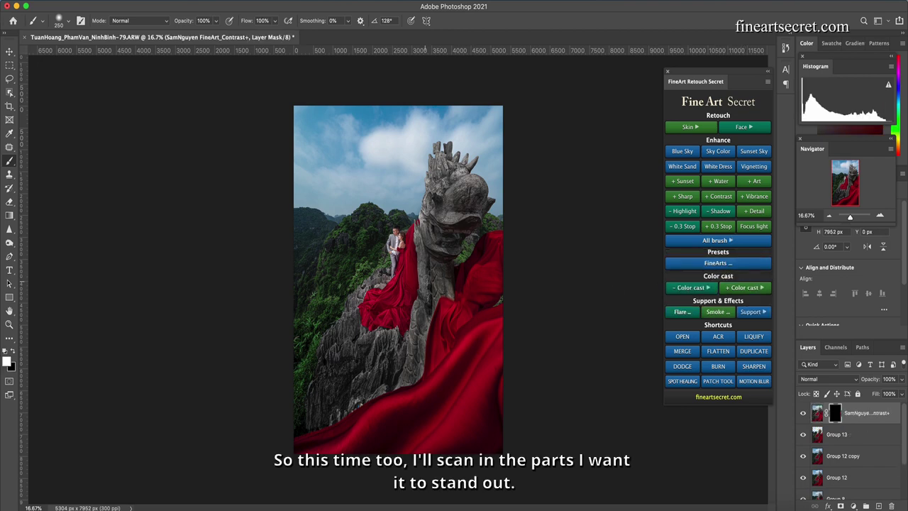
key("bracketleft")
key("bracketright")
key("bracketright")
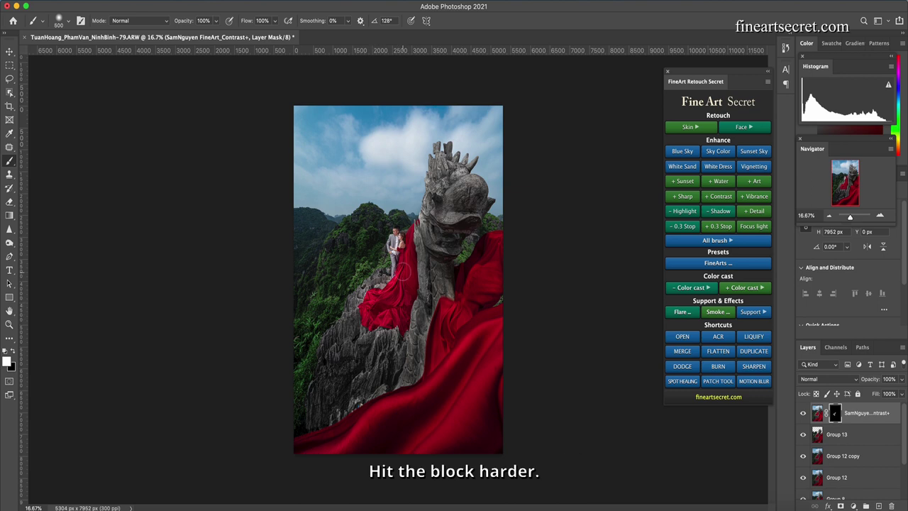
key("bracketleft")
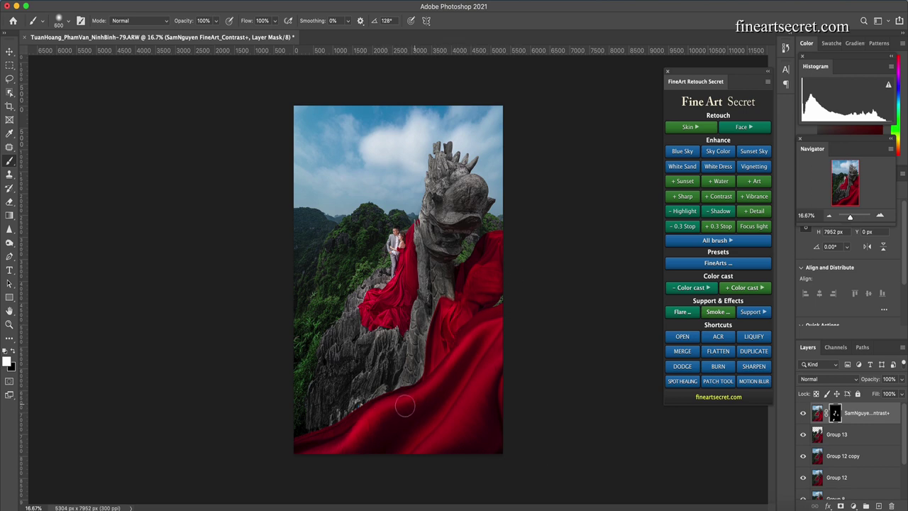
key("bracketright")
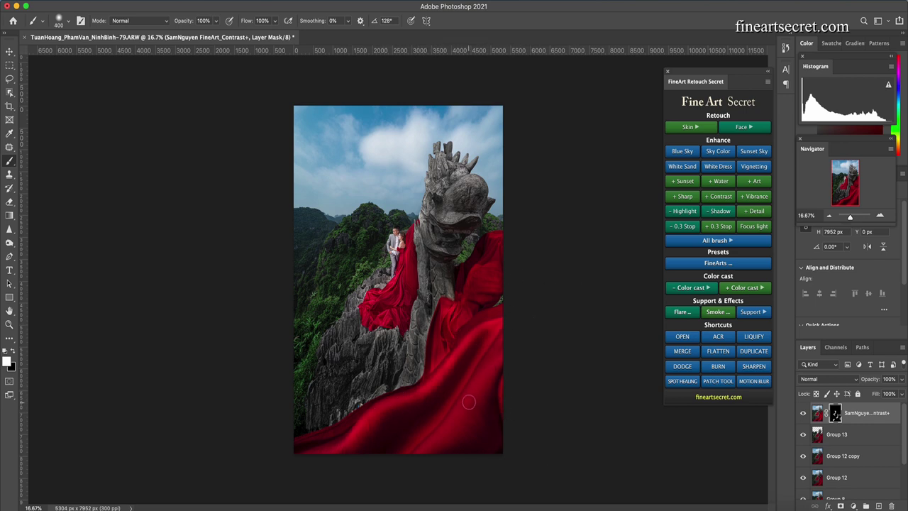
key("bracketleft")
key("bracketleft")
key("bracketleft")
key("bracketleft")
key("bracketleft")
key("bracketleft")
key("bracketleft")
key("bracketright")
key("bracketright")
key("bracketright")
key("bracketright")
key("bracketright")
key("bracketright")
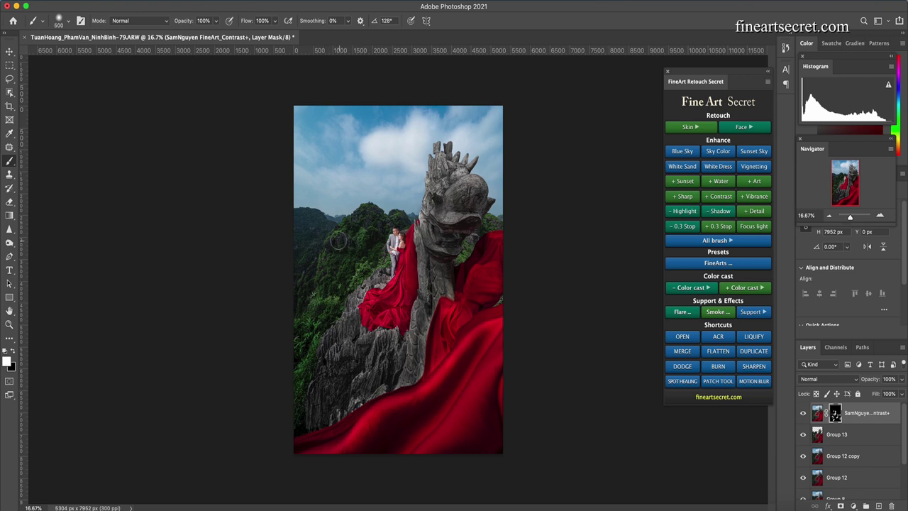
- Compare the photo with and without the Contrast+ layer
left_click(803, 413)
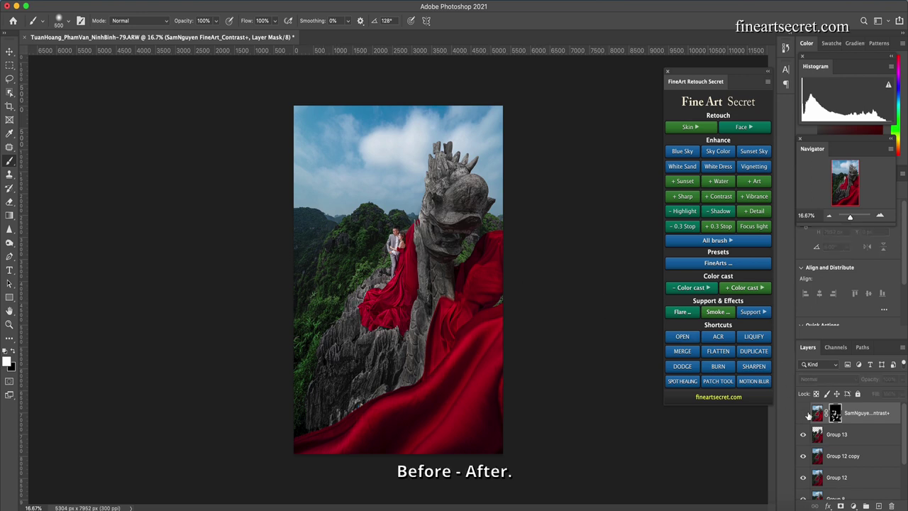
left_click(803, 413)
left_click(801, 414)
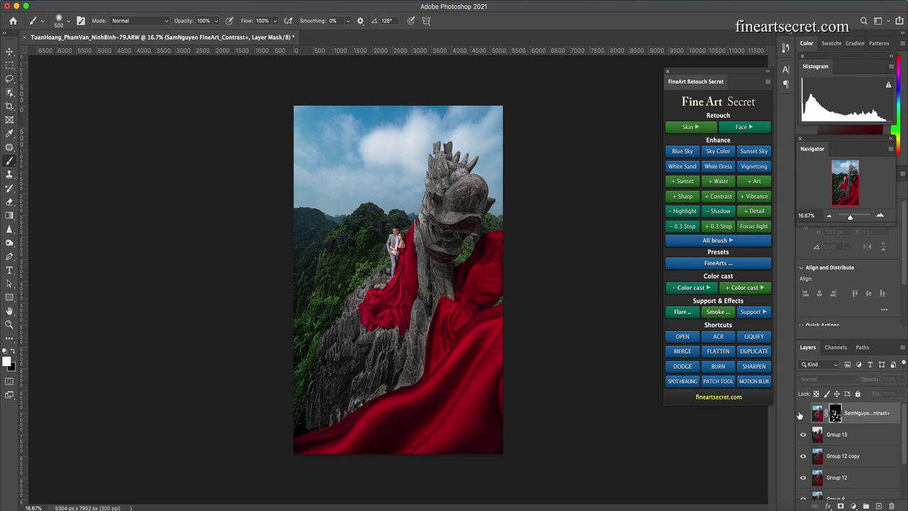
left_click(801, 414)
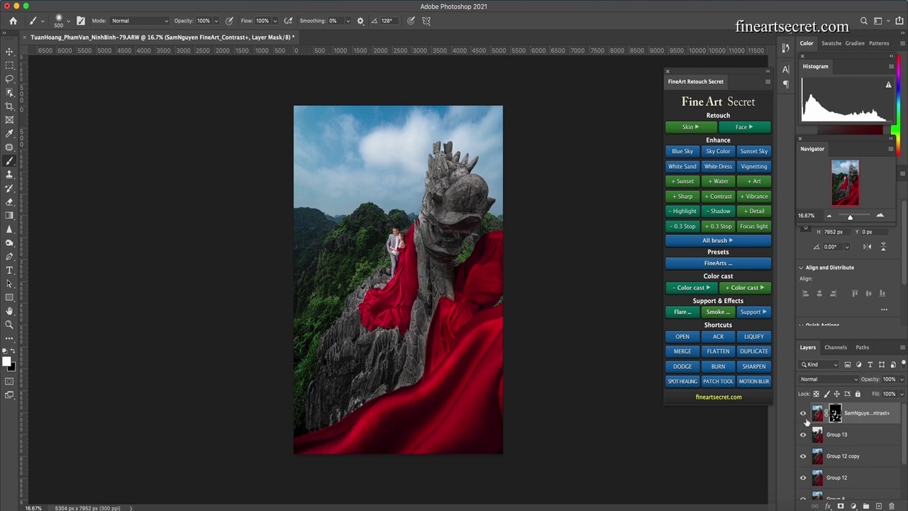
- Lower the Contrast+ layer to 37% opacity and group it with Group 13
left_click_drag(901, 380, 872, 395)
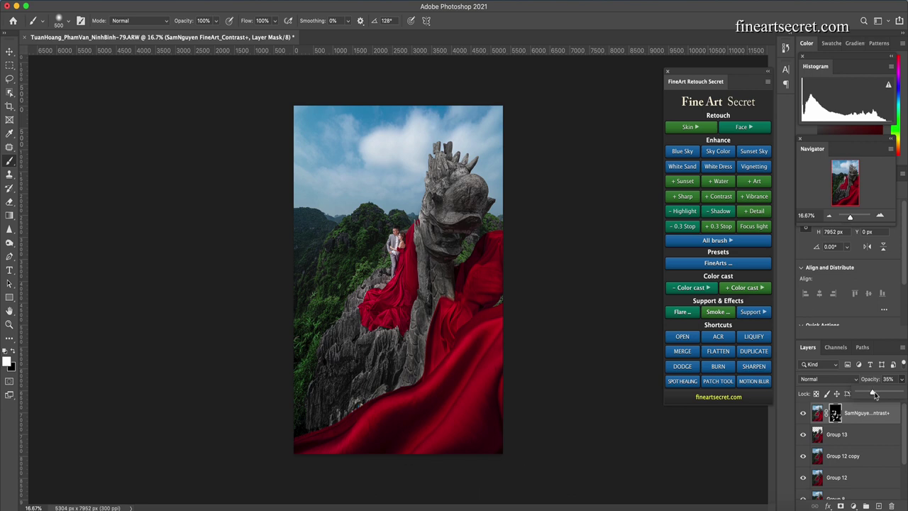
left_click(852, 437)
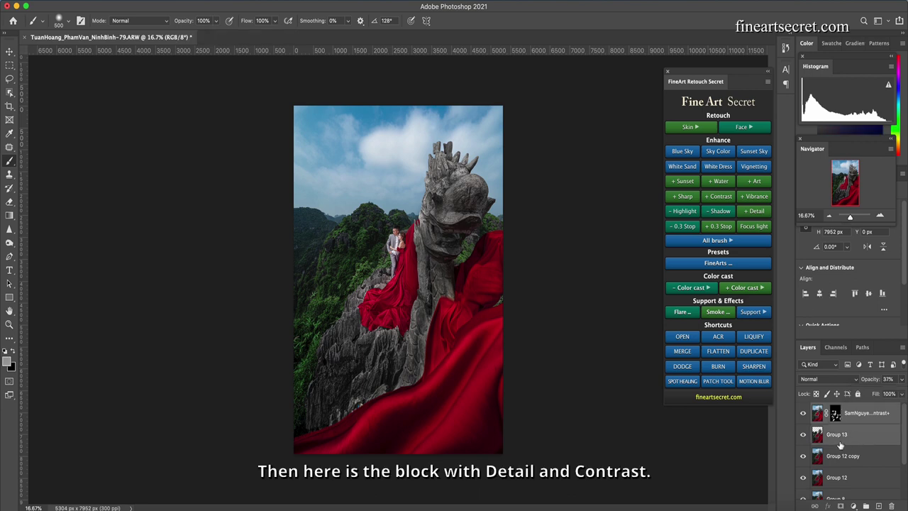
key("ctrl+g")
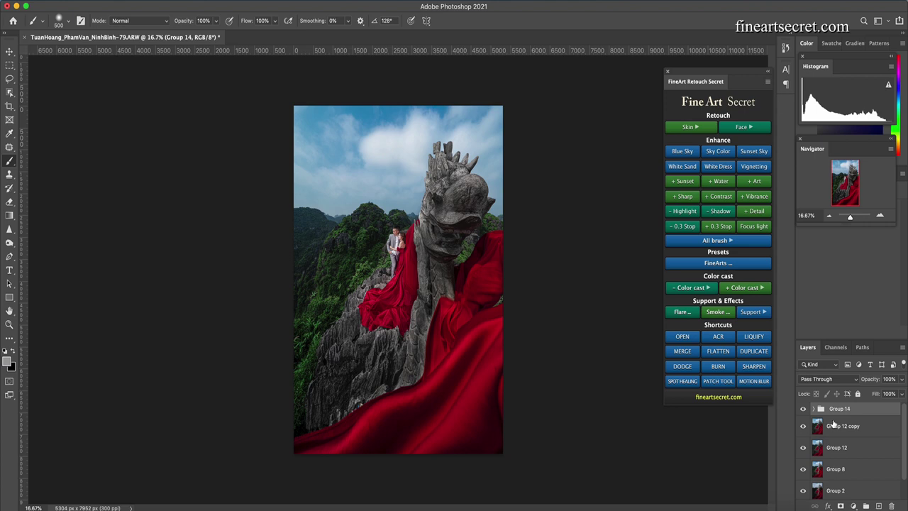
- Merge that group, then merge it with Group 12 copy into a single Group 16 layer
key("ctrl+e")
left_click(855, 436, "shift")
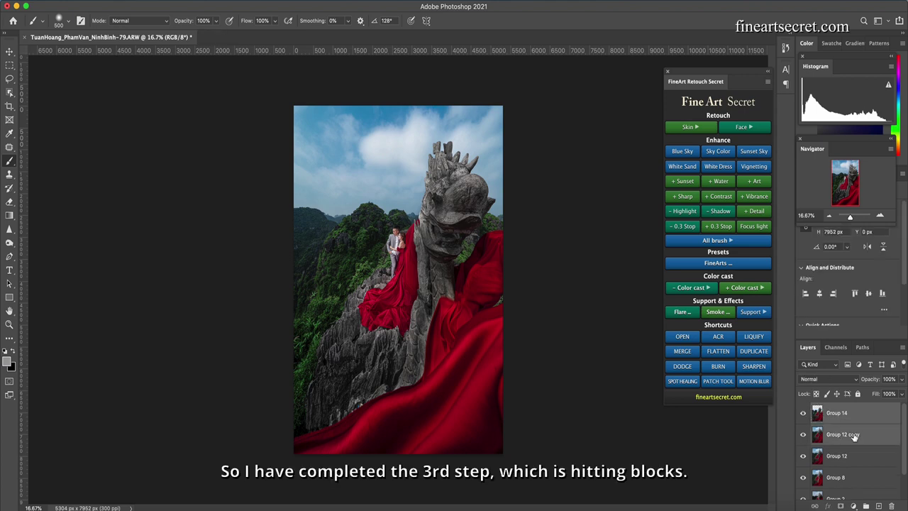
key("ctrl+e")
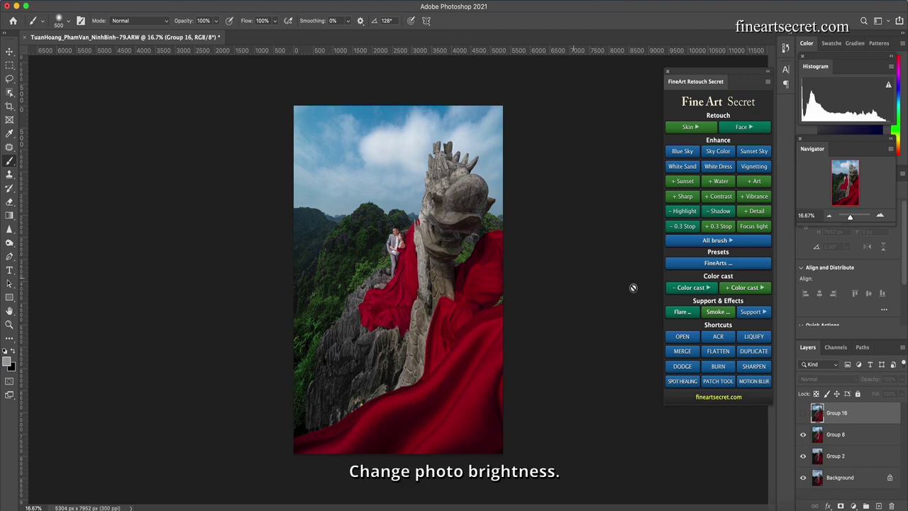
left_click_drag(803, 434, 802, 456)
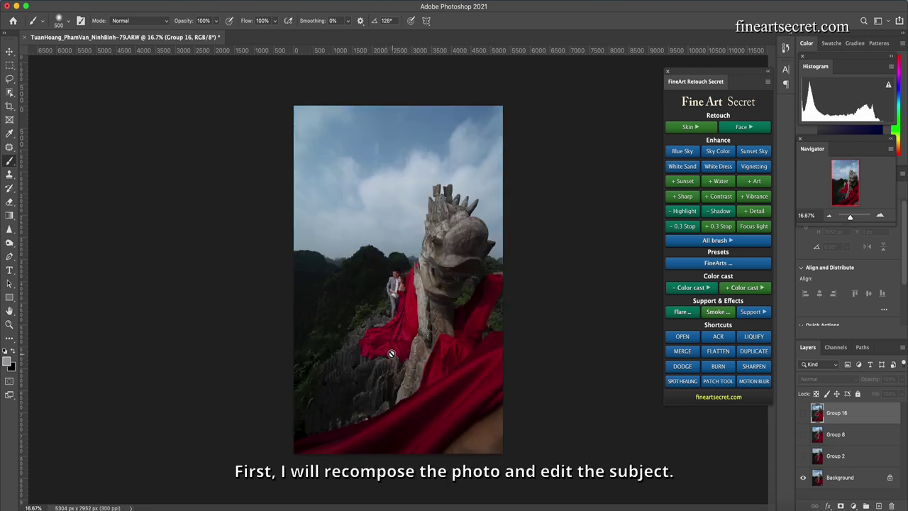
left_click(802, 456)
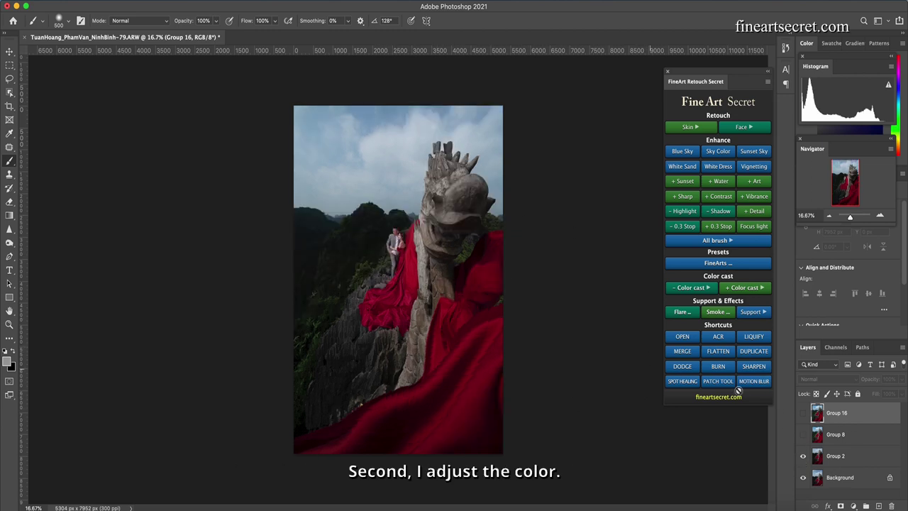
left_click(803, 434)
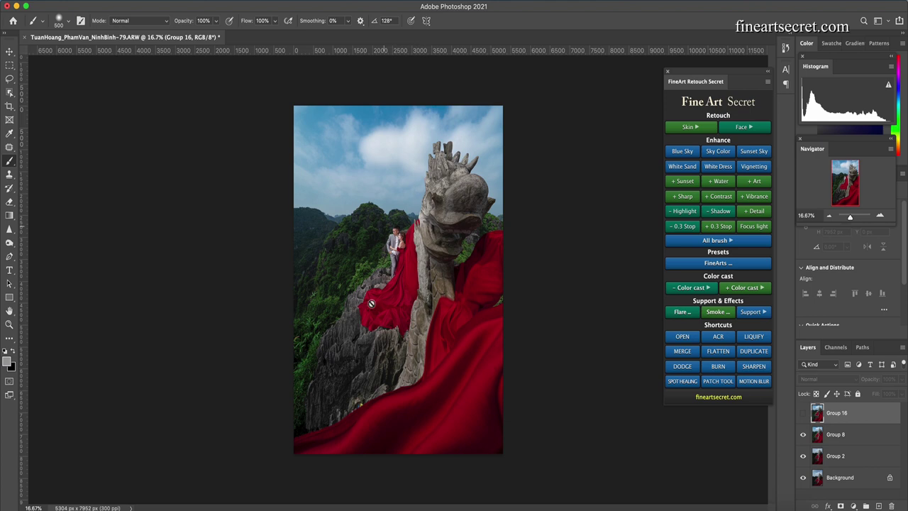